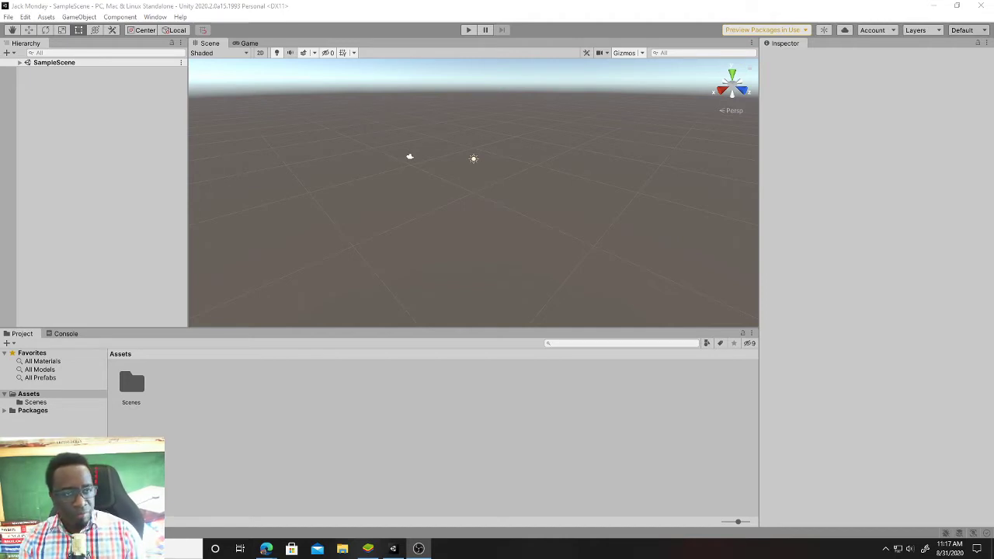
Try the 4 Split, Wide and Tall layouts for the editor windows.
{"action": "mouse_move", "coordinate": [549, 11]}
{"action": "left_mouse_down"}
{"action": "mouse_move", "coordinate": [555, 49]}
{"action": "mouse_move", "coordinate": [536, 62]}
{"action": "mouse_move", "coordinate": [532, 5]}
{"action": "left_mouse_up"}
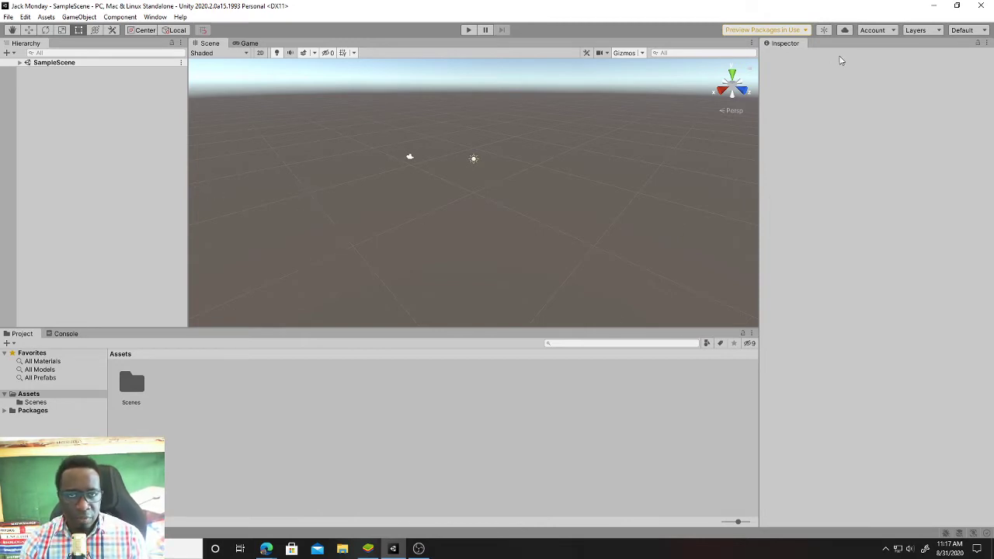
{"action": "left_click", "coordinate": [986, 32]}
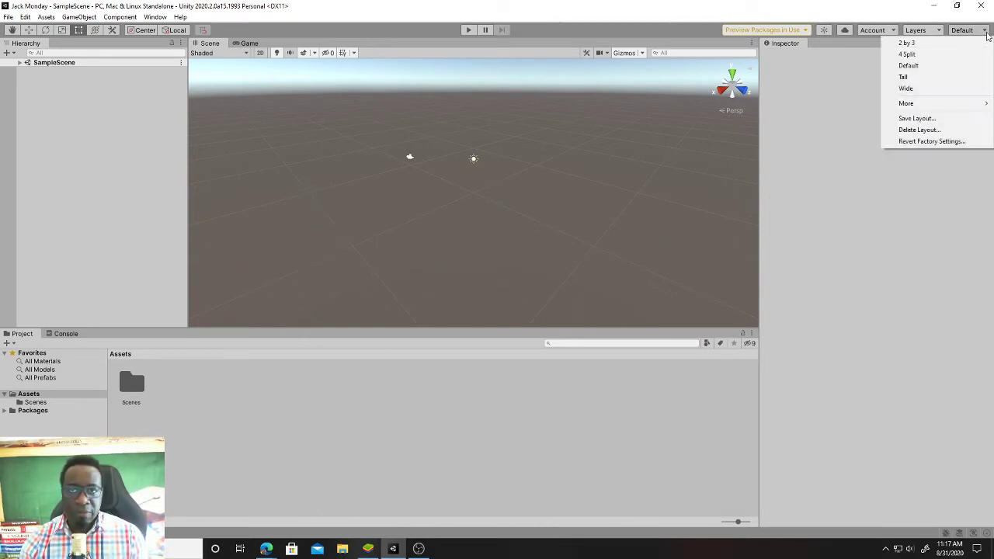
{"action": "left_click", "coordinate": [937, 55]}
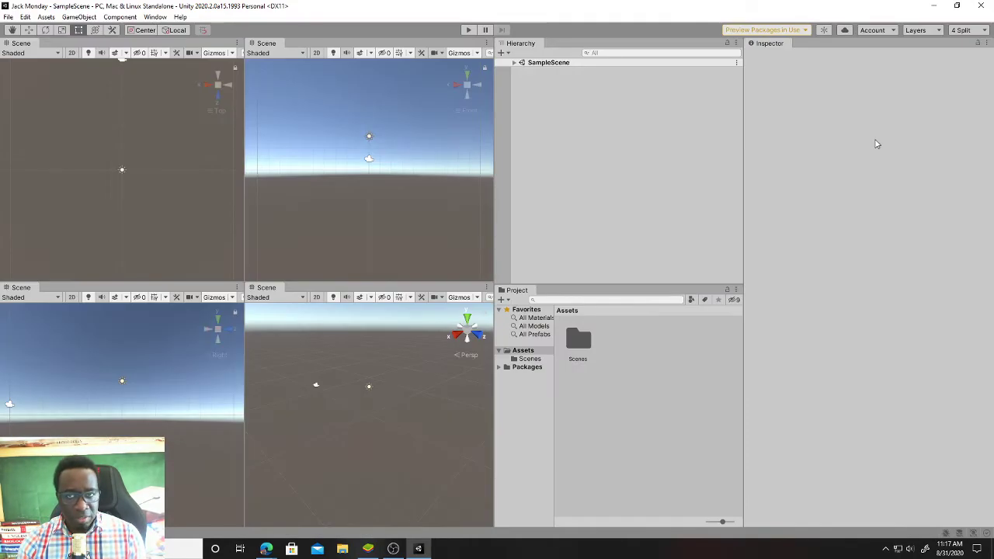
{"action": "left_click", "coordinate": [981, 31]}
{"action": "left_click", "coordinate": [919, 89]}
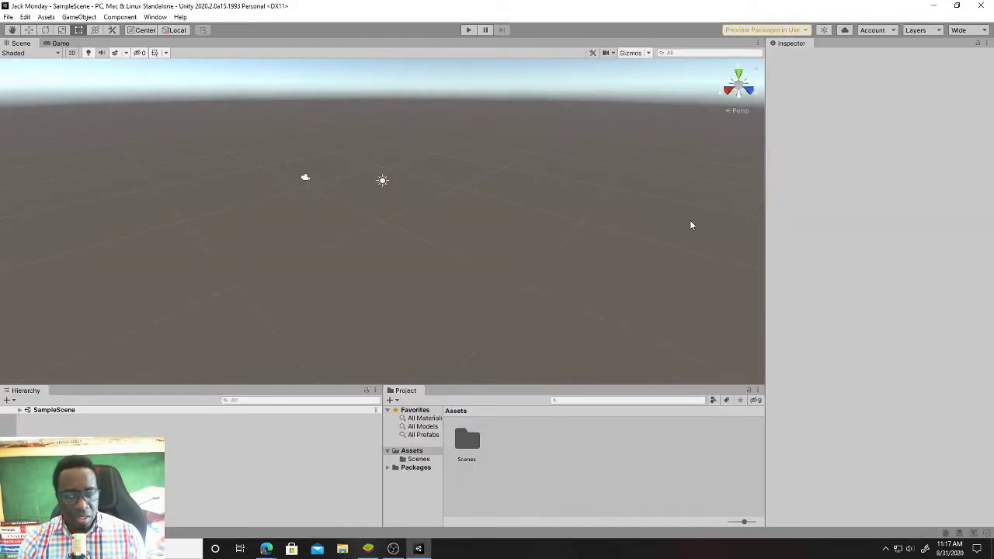
{"action": "left_click", "coordinate": [967, 30]}
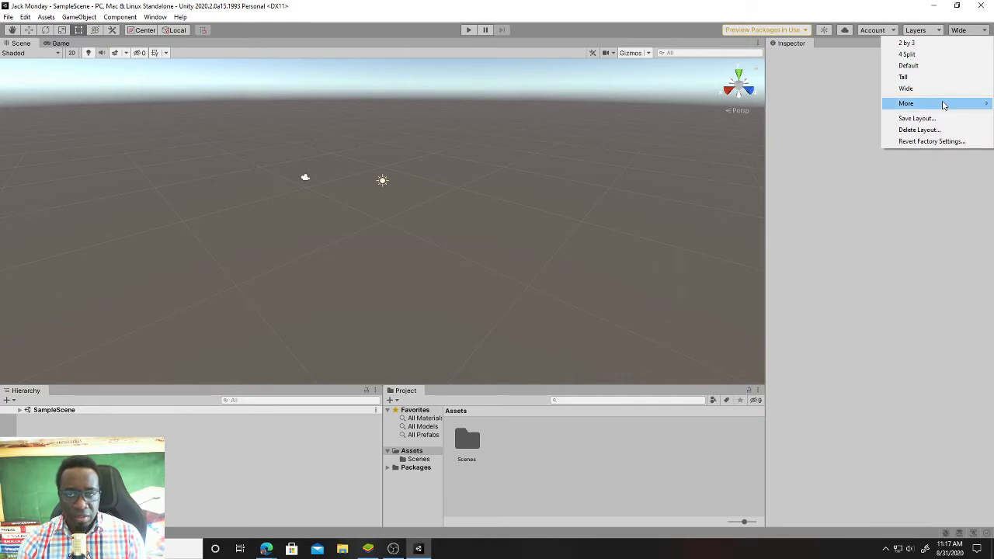
{"action": "mouse_move", "coordinate": [942, 104]}
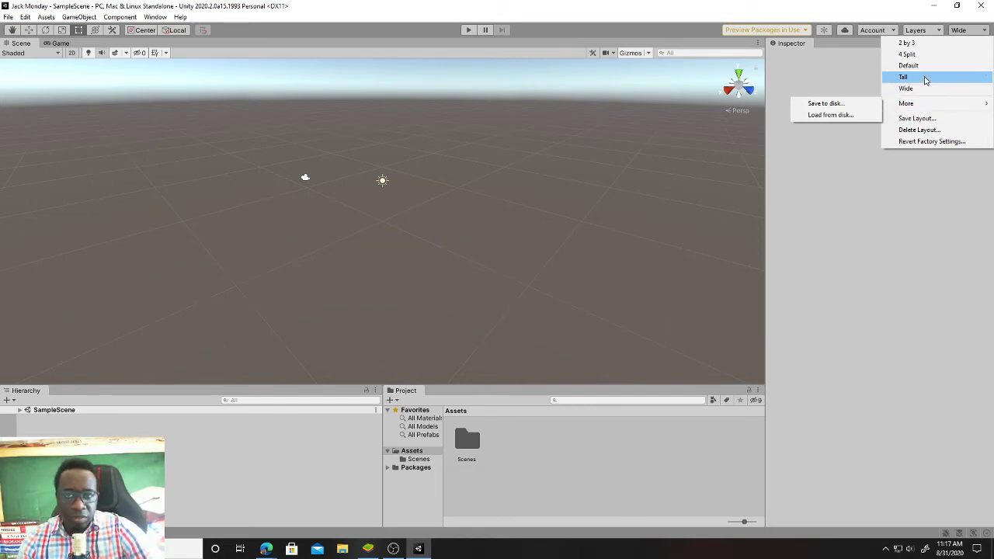
{"action": "left_click", "coordinate": [922, 77]}
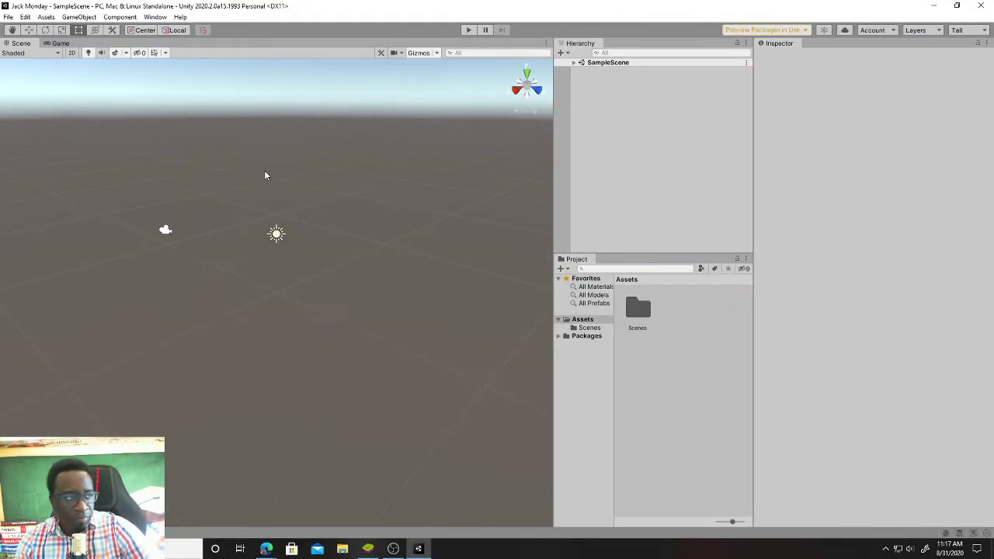
Dock the Game view beside the Scene view and adjust the widths of the neighbouring views.
{"action": "left_click_drag", "start_coordinate": [60, 44], "coordinate": [433, 280]}
{"action": "left_click_drag", "start_coordinate": [369, 273], "coordinate": [286, 273]}
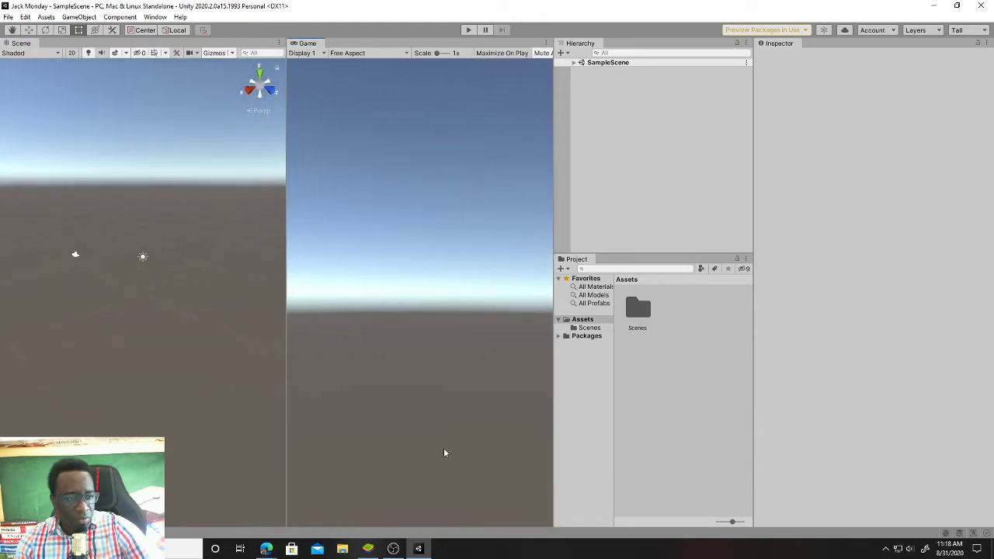
{"action": "right_click_drag", "start_coordinate": [232, 318], "coordinate": [194, 304]}
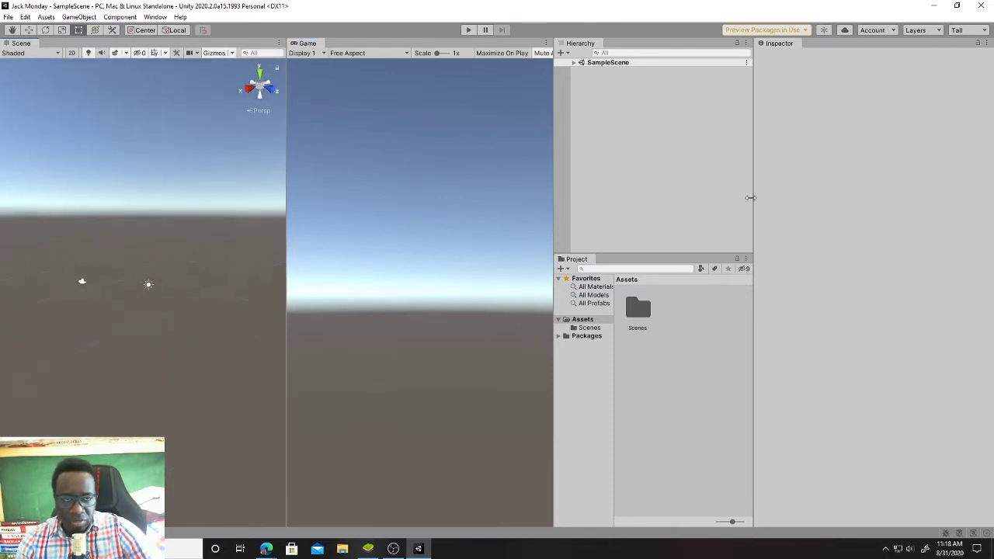
{"action": "left_click_drag", "start_coordinate": [752, 147], "coordinate": [799, 184]}
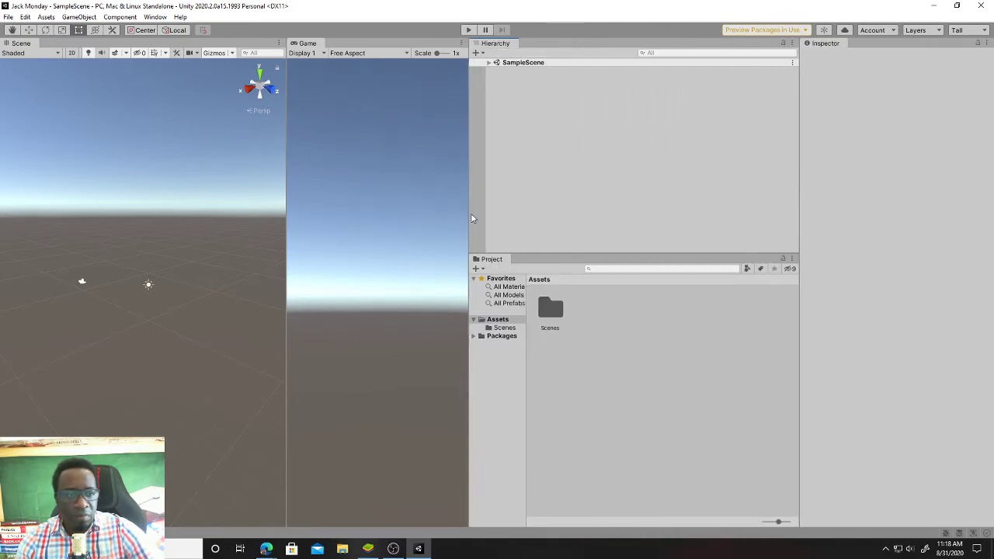
{"action": "left_click_drag", "start_coordinate": [465, 222], "coordinate": [568, 222]}
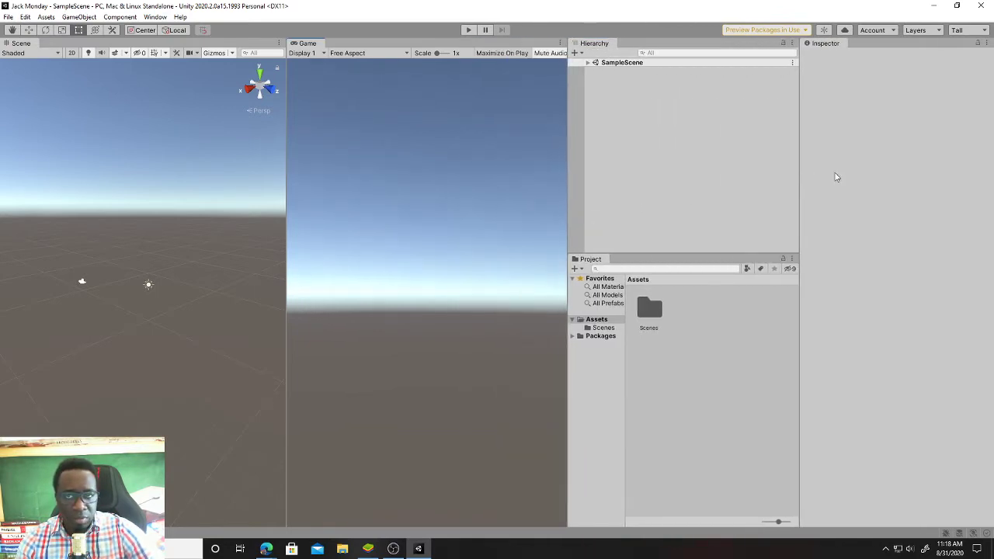
Restore the Default window layout and expand SampleScene to list its objects.
{"action": "left_click", "coordinate": [961, 34]}
{"action": "left_click", "coordinate": [909, 68]}
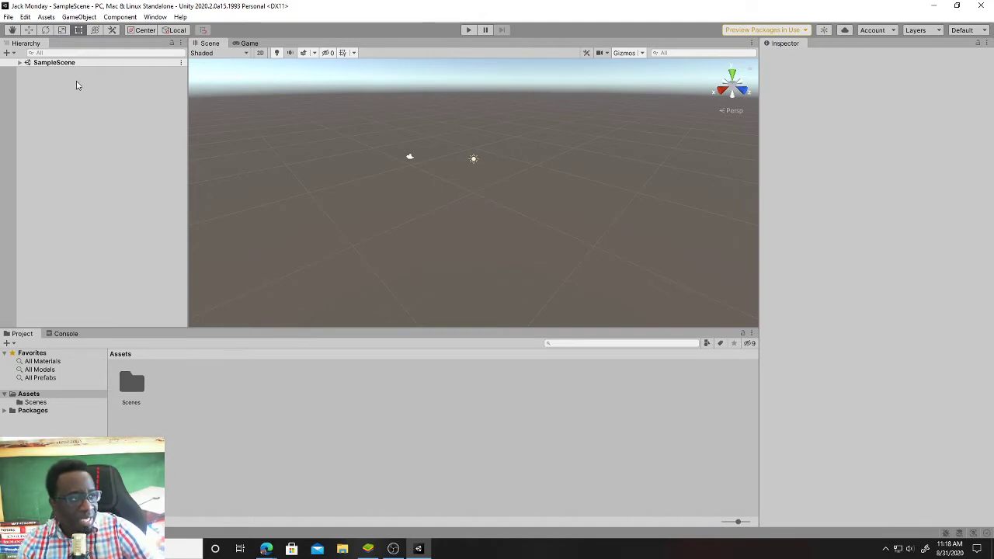
{"action": "left_click", "coordinate": [19, 63]}
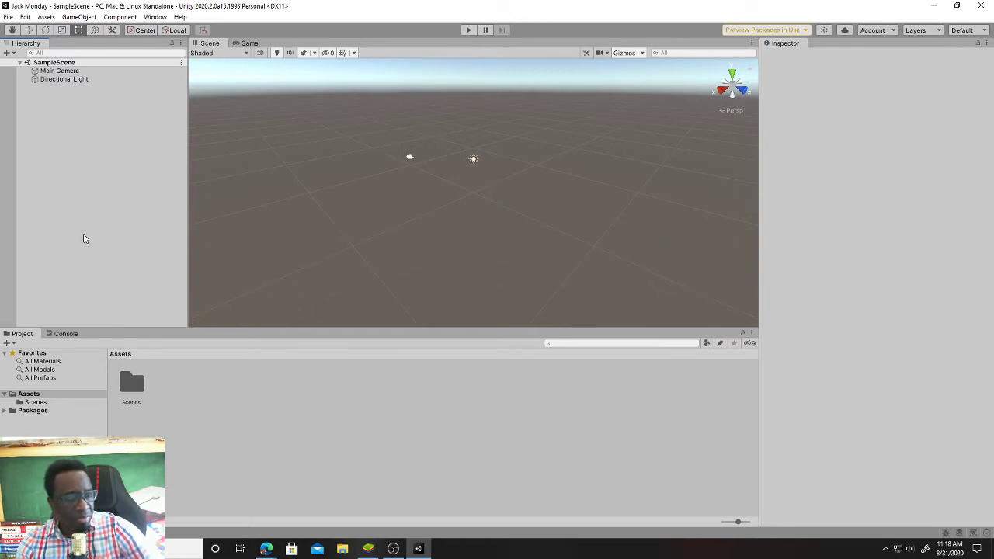
Select the Main Camera and Directional Light in turn to examine their properties, and activate the Move tool on the light.
{"action": "left_click", "coordinate": [51, 71]}
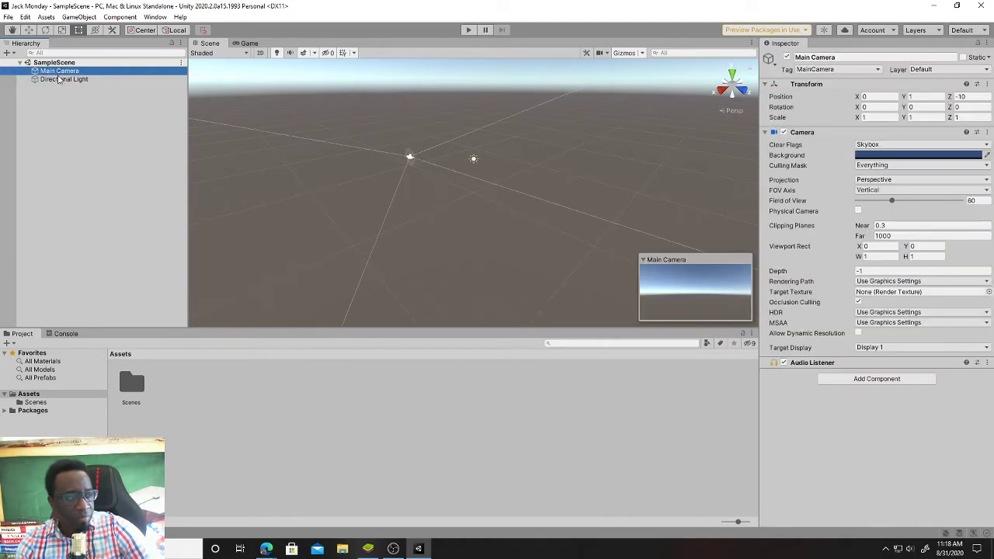
{"action": "left_click", "coordinate": [55, 80]}
{"action": "left_click", "coordinate": [56, 71]}
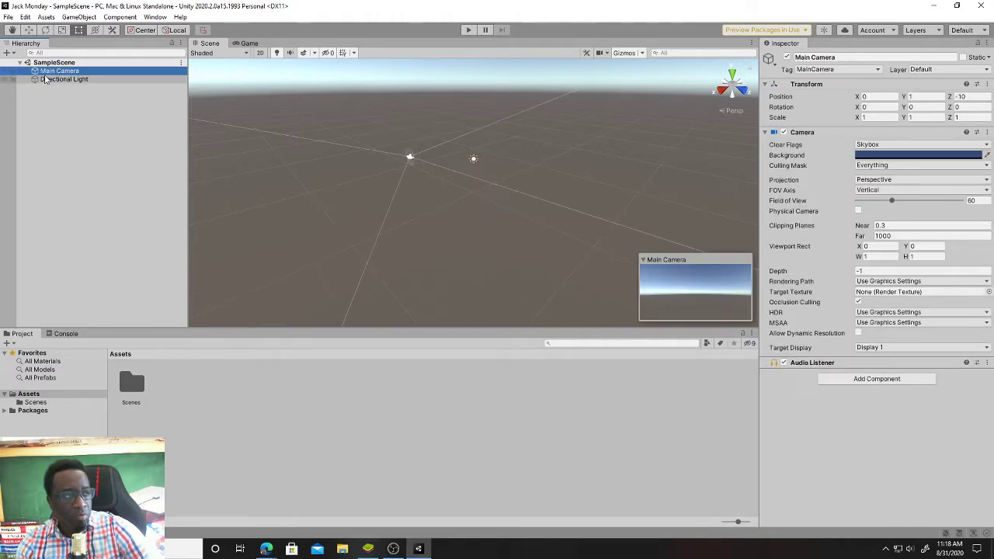
{"action": "left_click", "coordinate": [57, 80]}
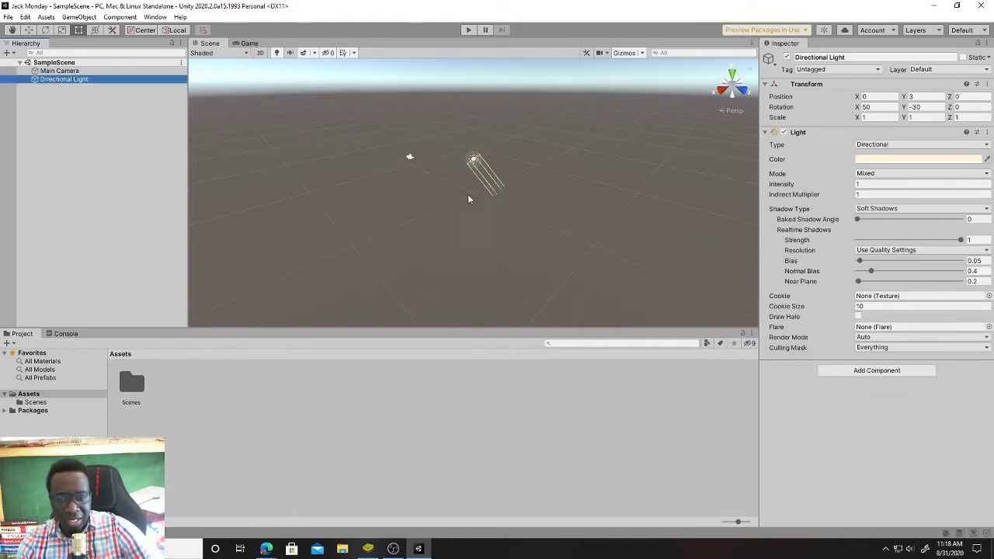
{"action": "left_click", "coordinate": [410, 159]}
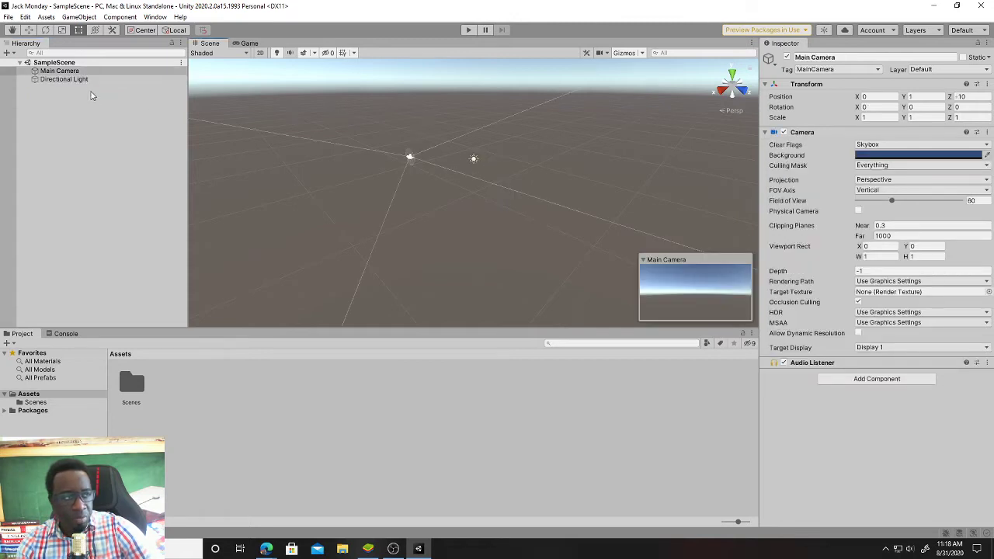
{"action": "left_click", "coordinate": [67, 78]}
{"action": "key", "text": "Up"}
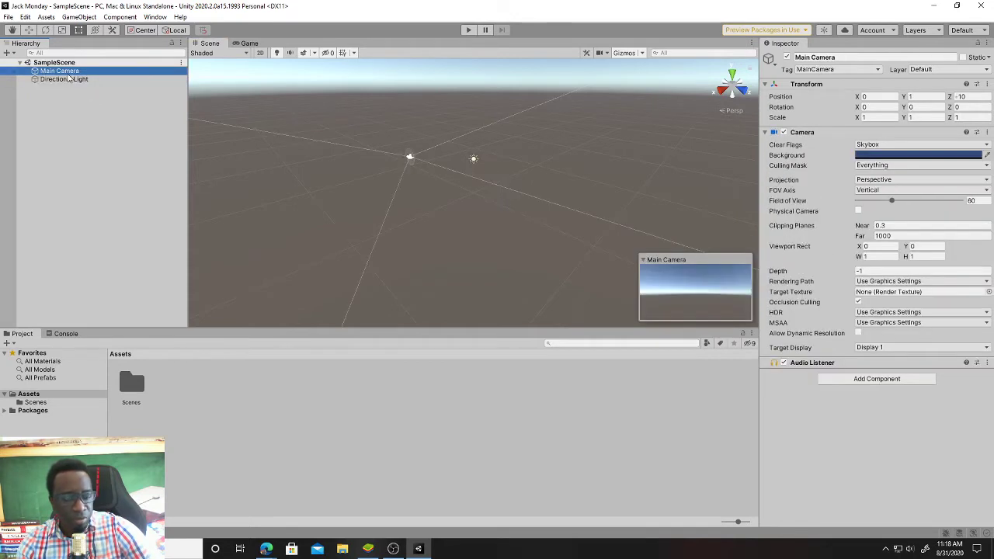
{"action": "left_click", "coordinate": [68, 78]}
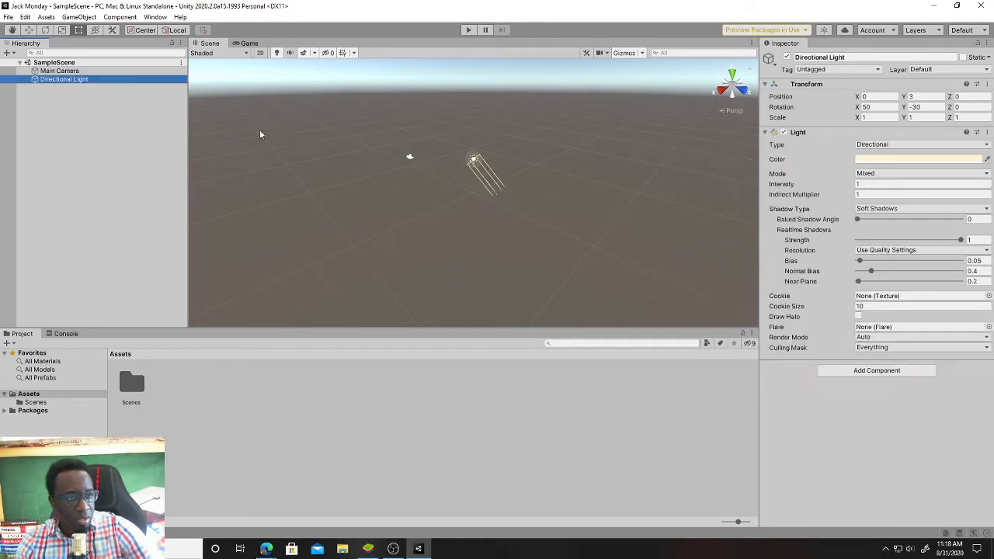
{"action": "key", "text": "w"}
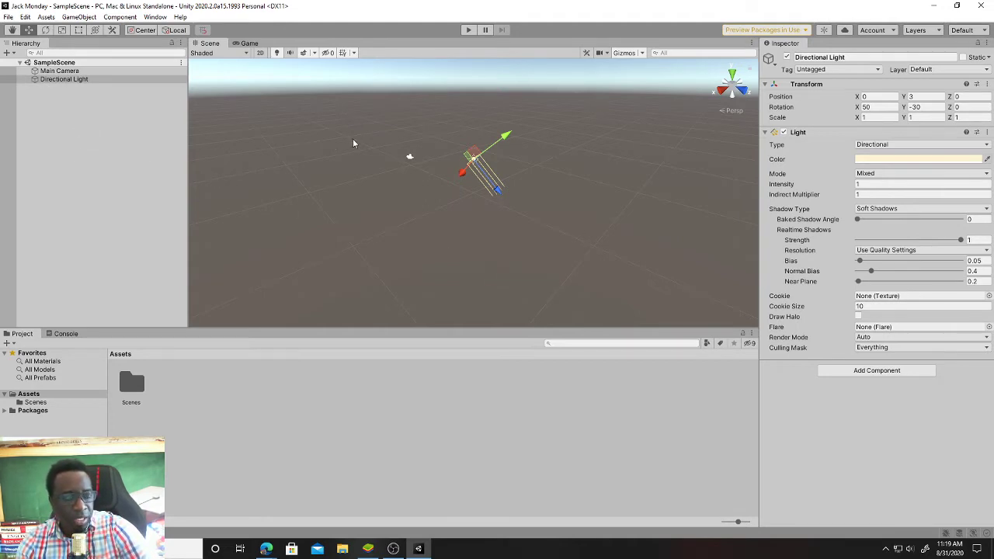
Compare what the Game view and the Scene view display, and look around the scene.
{"action": "left_click", "coordinate": [247, 44]}
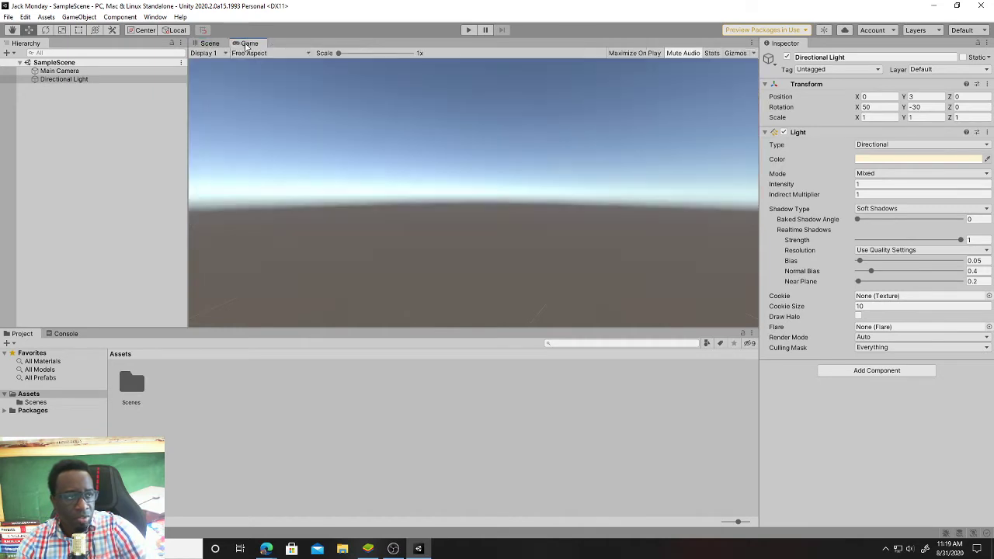
{"action": "left_click", "coordinate": [210, 43]}
{"action": "left_click", "coordinate": [248, 44]}
{"action": "left_click", "coordinate": [210, 44]}
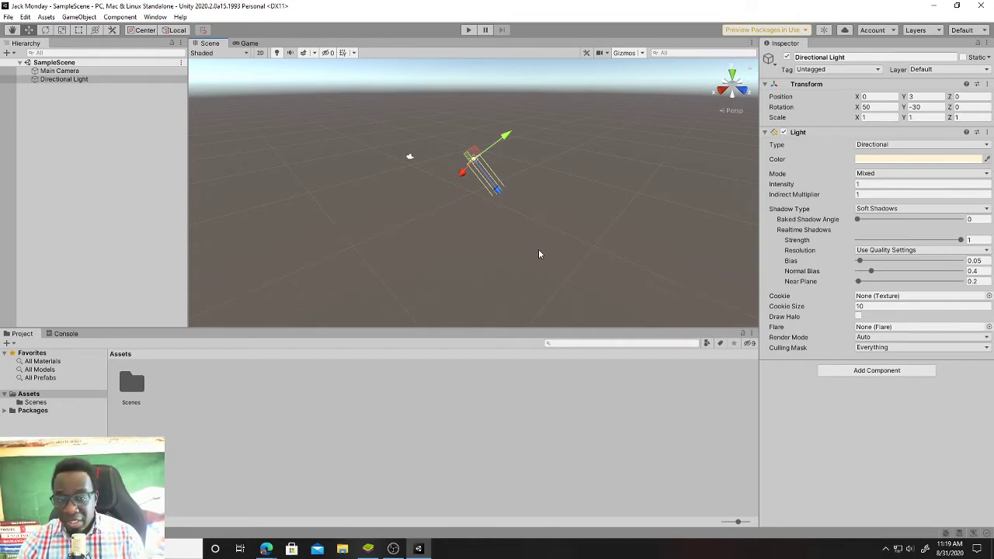
{"action": "right_click_drag", "start_coordinate": [538, 251], "coordinate": [491, 168]}
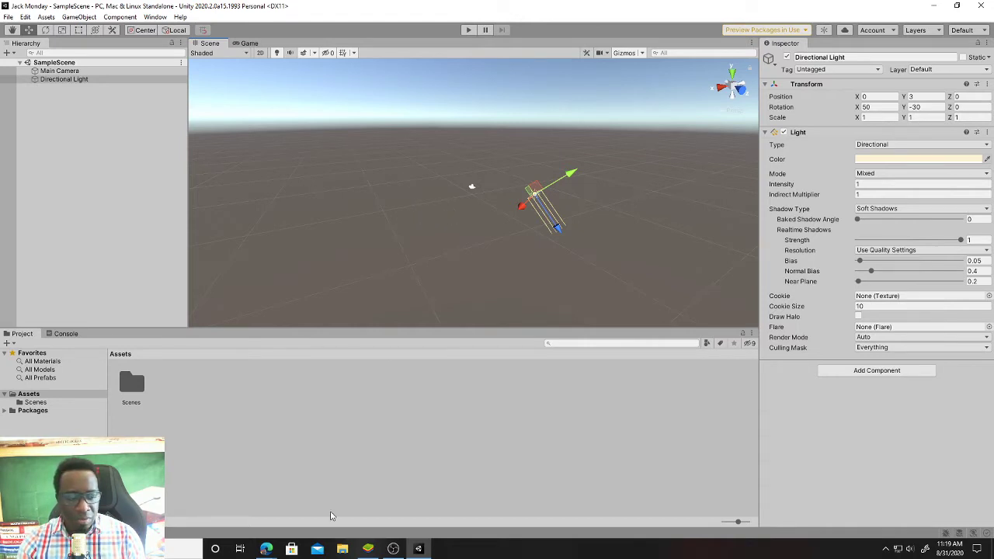
Bring the web browser's left-click and right-click mouse diagram onto the screen for viewing, and move it away again.
{"action": "mouse_move", "coordinate": [266, 548]}
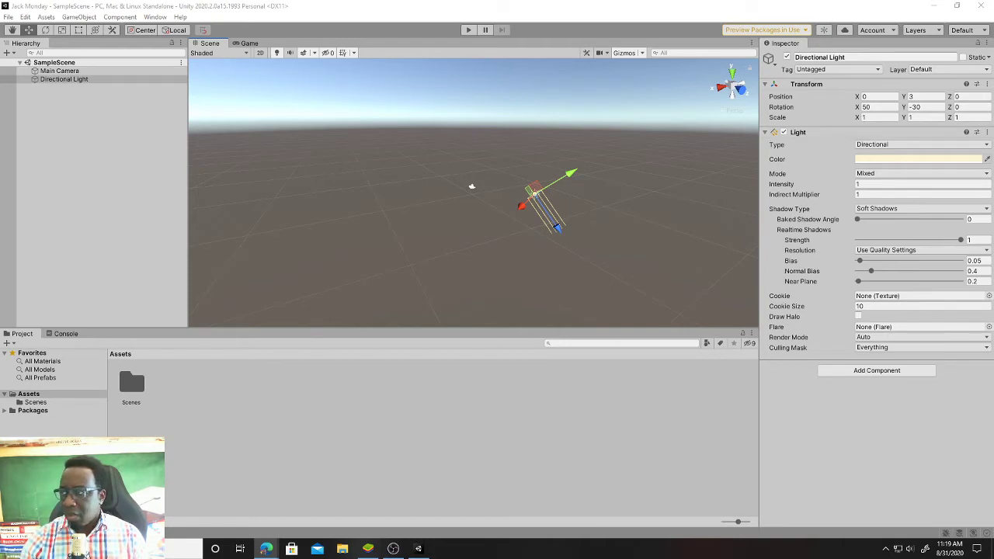
{"action": "left_click_drag", "start_coordinate": [993, 102], "coordinate": [596, 32]}
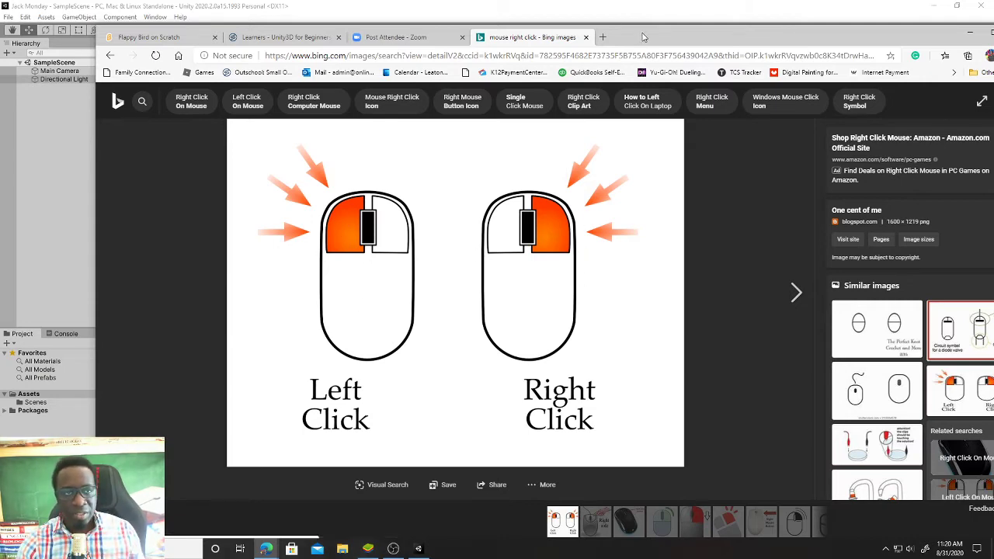
{"action": "left_click_drag", "start_coordinate": [644, 36], "coordinate": [993, 105]}
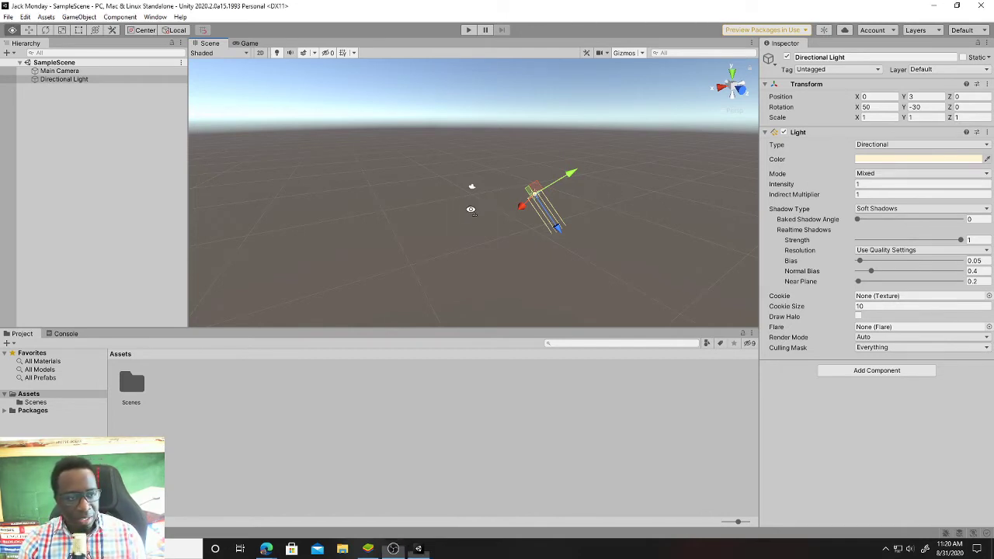
Look and fly around the Scene view to examine the camera and the light from different angles.
{"action": "right_click_drag", "start_coordinate": [375, 207], "coordinate": [389, 156]}
{"action": "right_click_drag", "start_coordinate": [288, 221], "coordinate": [745, 217]}
{"action": "right_click_drag", "start_coordinate": [830, 225], "coordinate": [720, 214]}
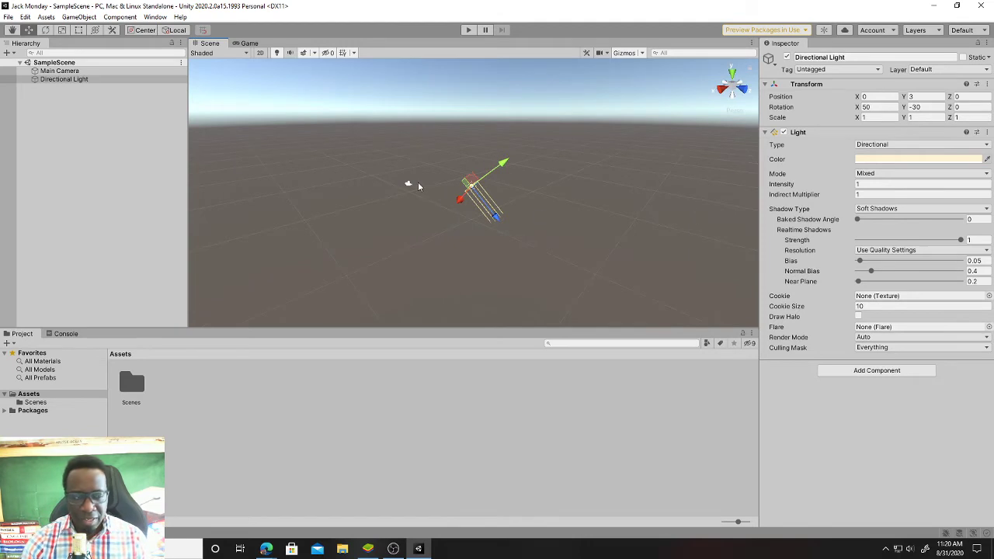
{"action": "right_click_drag", "start_coordinate": [540, 191], "coordinate": [436, 183]}
{"action": "key", "text": "w"}
{"action": "key", "text": "s"}
{"action": "key", "text": "d"}
{"action": "key", "text": "s"}
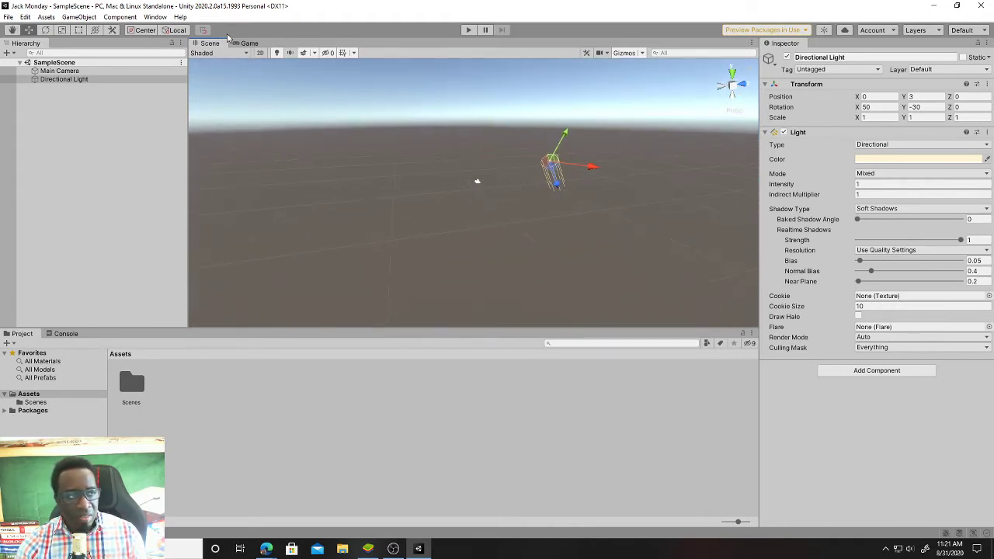
Run the scene in Play mode, fly around the Main Camera in the Scene view, and stop playback.
{"action": "left_click", "coordinate": [248, 44]}
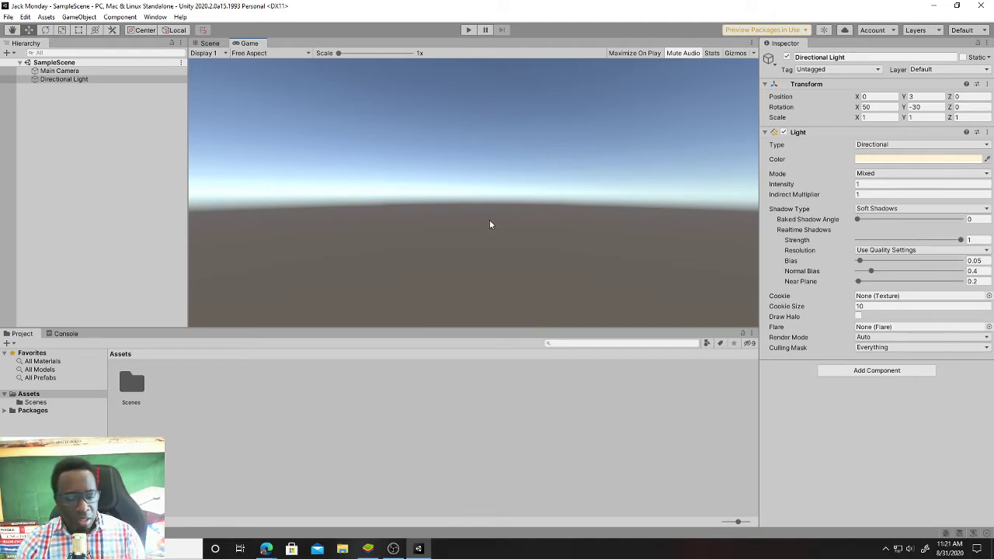
{"action": "left_click", "coordinate": [468, 31]}
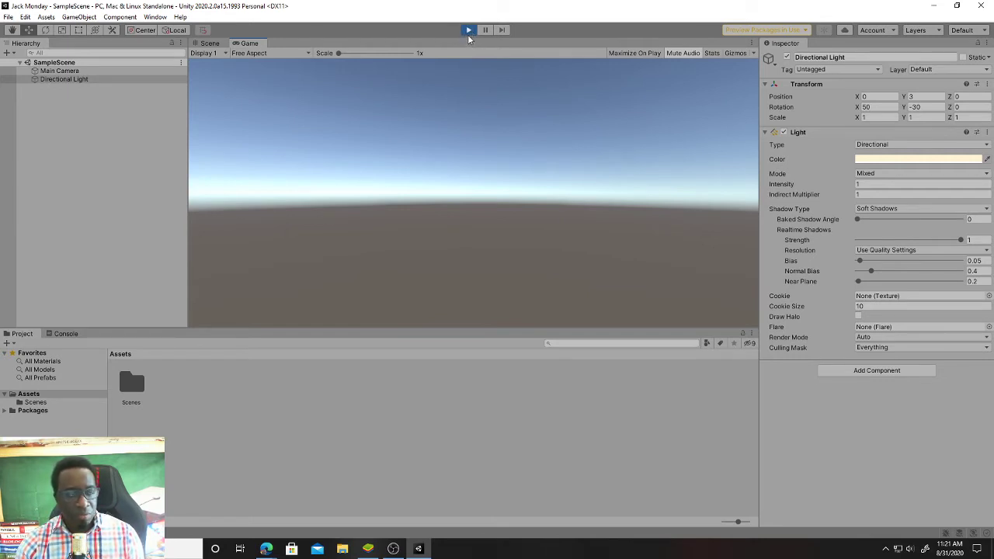
{"action": "left_click", "coordinate": [215, 44]}
{"action": "right_click_drag", "start_coordinate": [496, 178], "coordinate": [567, 233]}
{"action": "key", "text": "w"}
{"action": "left_click", "coordinate": [519, 259]}
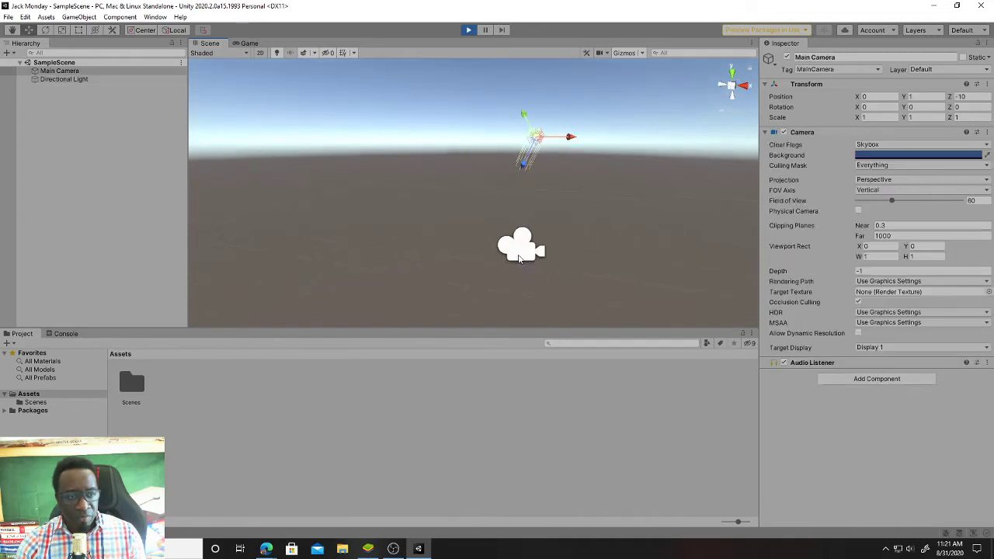
{"action": "key", "text": "a"}
{"action": "right_click_drag", "start_coordinate": [519, 259], "coordinate": [443, 194]}
{"action": "key", "text": "d"}
{"action": "key", "text": "a"}
{"action": "left_click", "coordinate": [470, 29]}
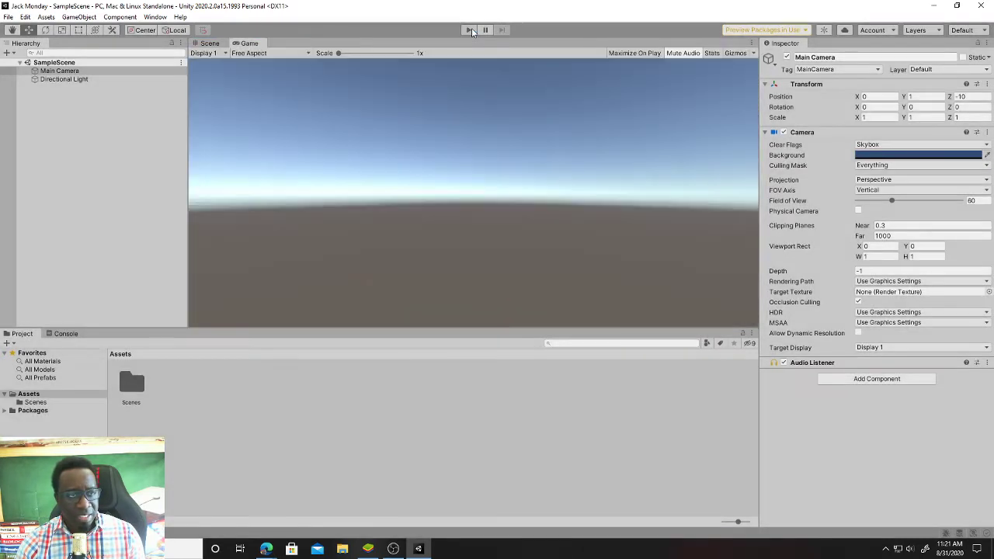
Return to the Scene view and select the Main Camera in SampleScene.
{"action": "left_click", "coordinate": [209, 44]}
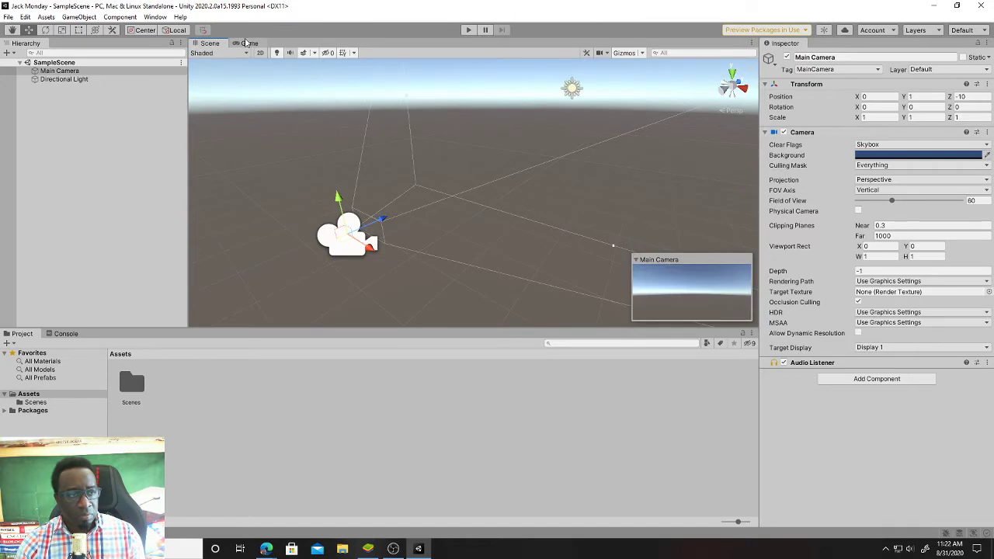
{"action": "right_click_drag", "start_coordinate": [383, 199], "coordinate": [388, 228]}
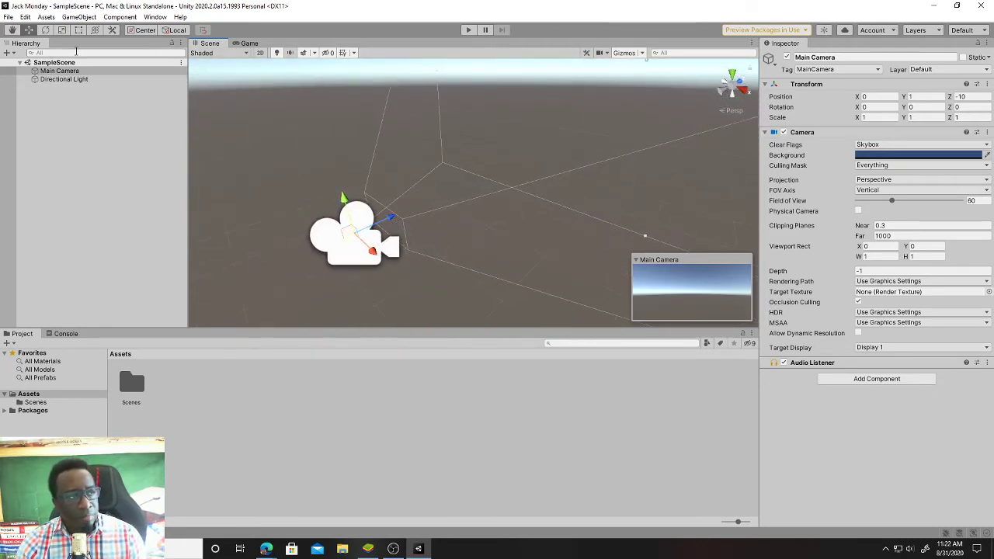
{"action": "left_click", "coordinate": [62, 79]}
{"action": "left_click", "coordinate": [59, 71]}
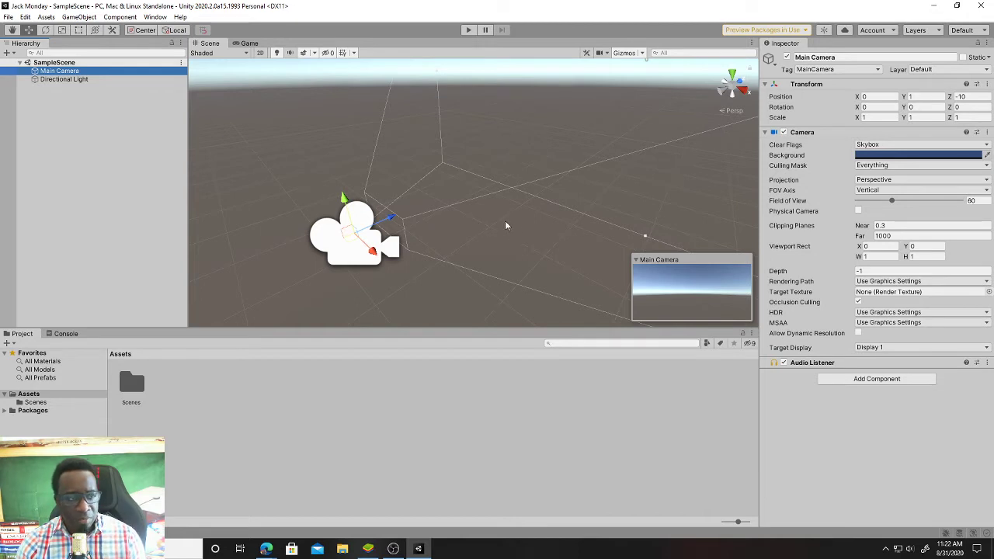
Examine the Main Camera's name, layer options and Transform and Camera properties, and compare them with the Directional Light's properties.
{"action": "left_click", "coordinate": [70, 79]}
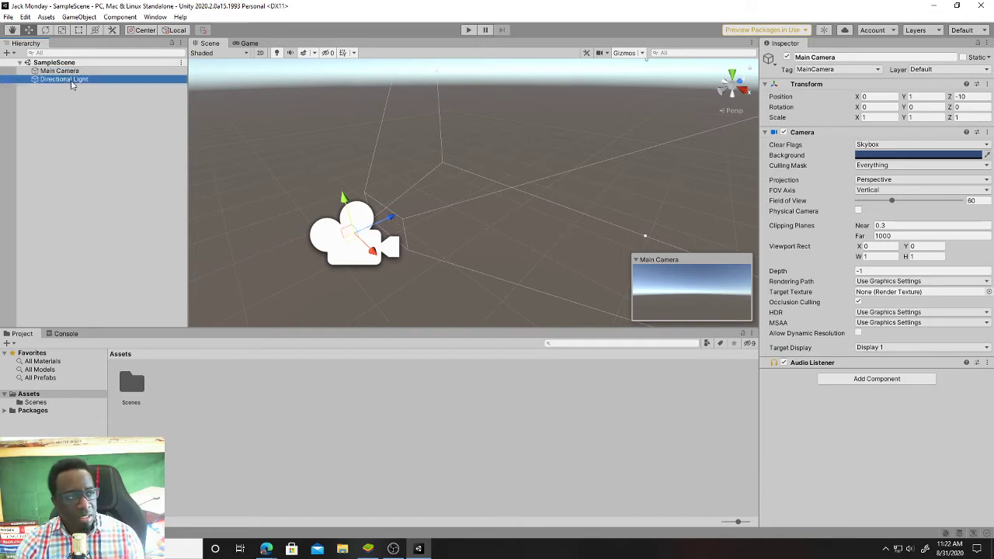
{"action": "left_click", "coordinate": [71, 72]}
{"action": "left_click", "coordinate": [72, 79]}
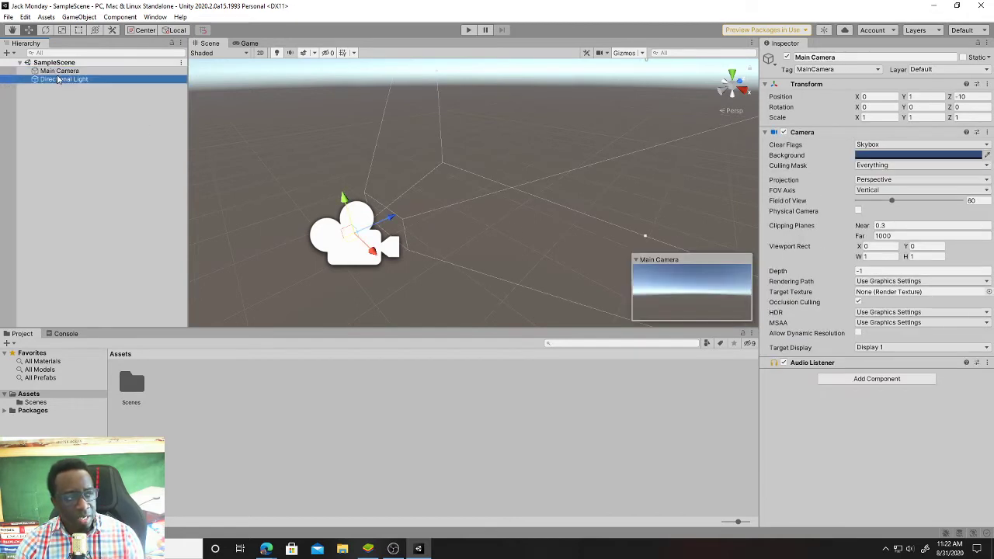
{"action": "left_click", "coordinate": [65, 71]}
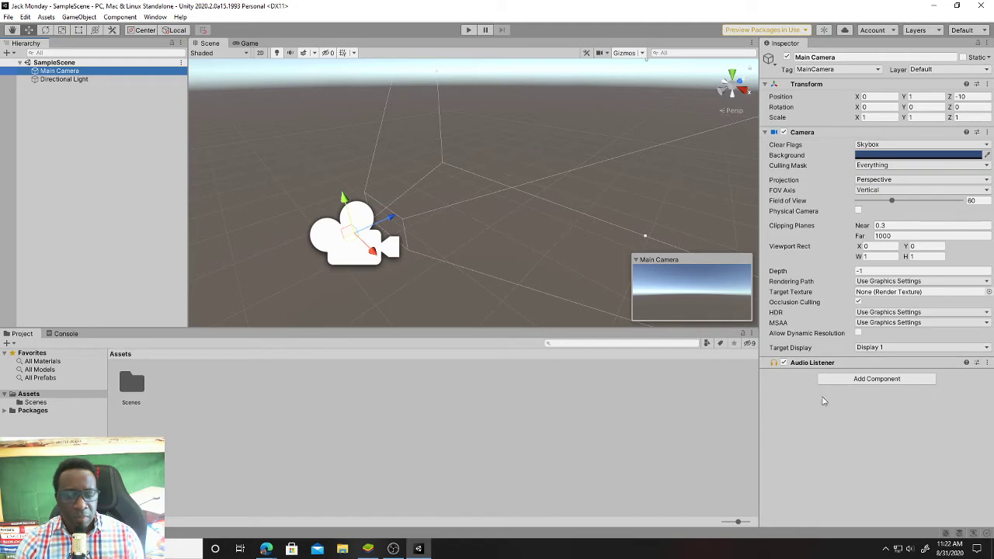
{"action": "left_click", "coordinate": [846, 59]}
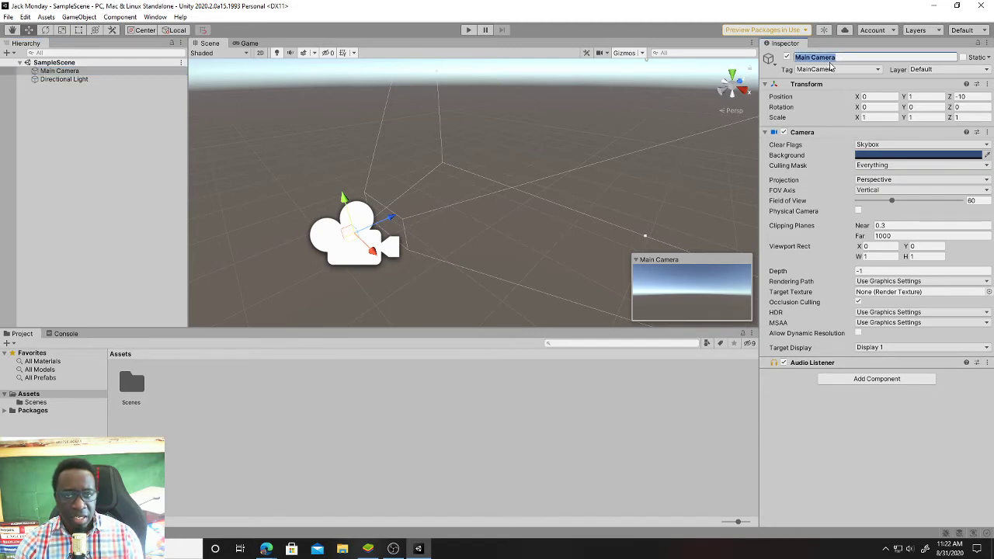
{"action": "left_click", "coordinate": [933, 70]}
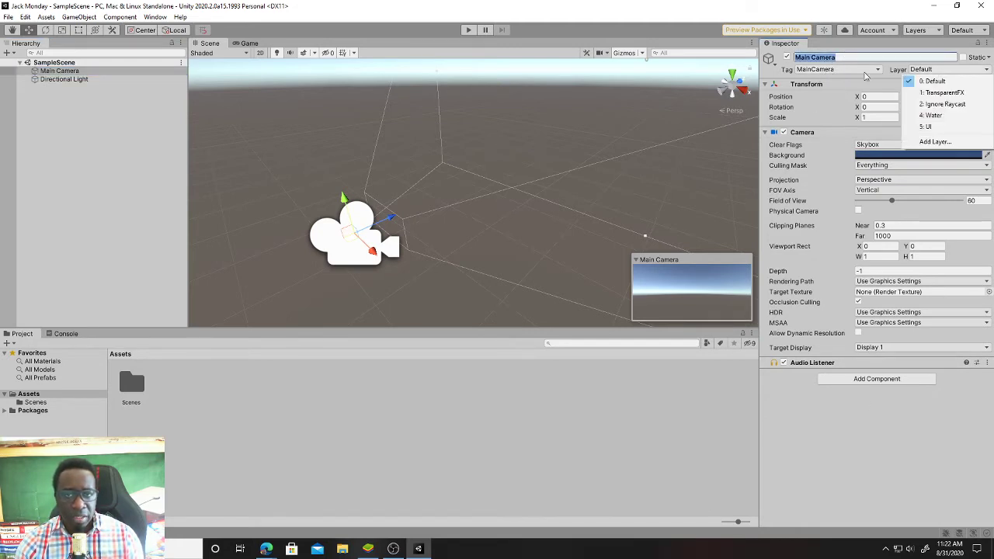
{"action": "left_click", "coordinate": [834, 82]}
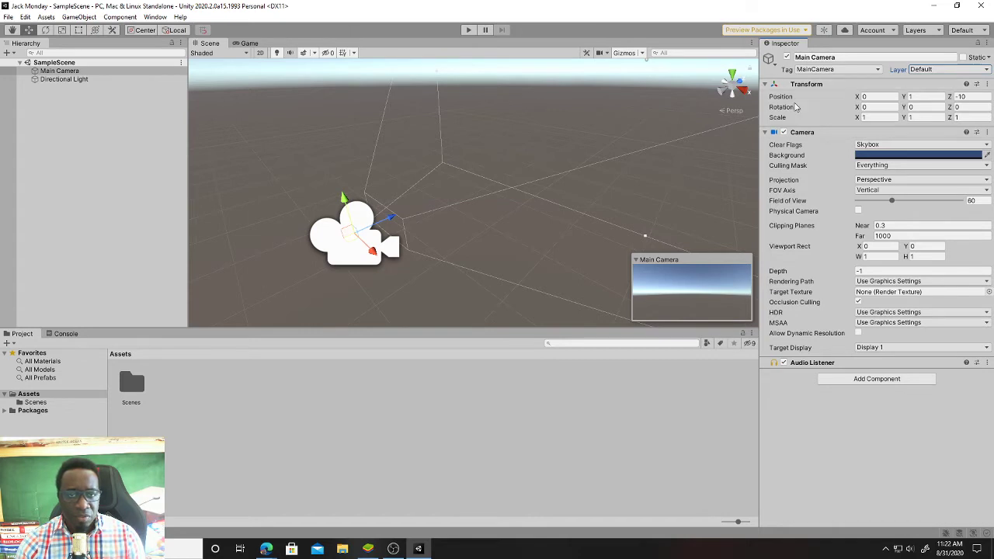
{"action": "left_click", "coordinate": [66, 81]}
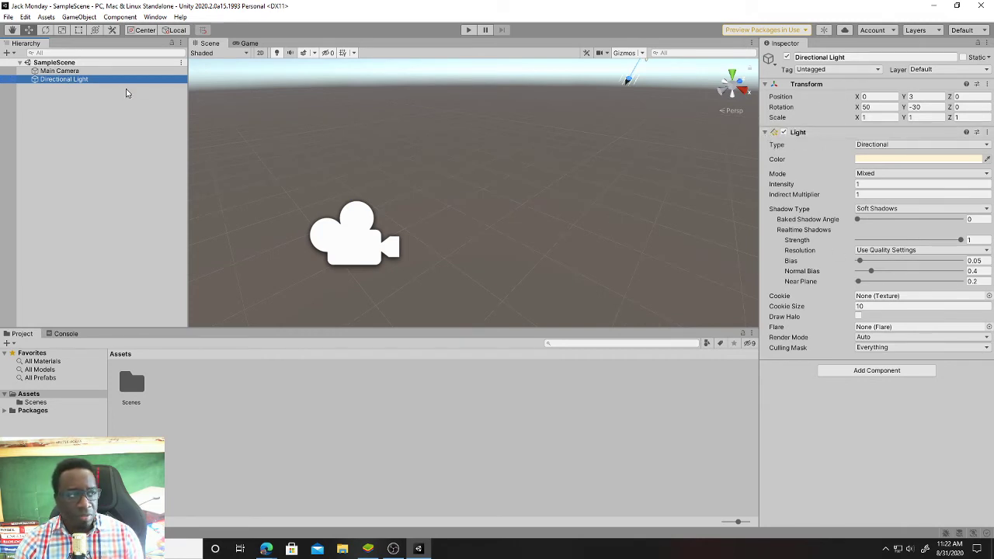
{"action": "left_click", "coordinate": [97, 71]}
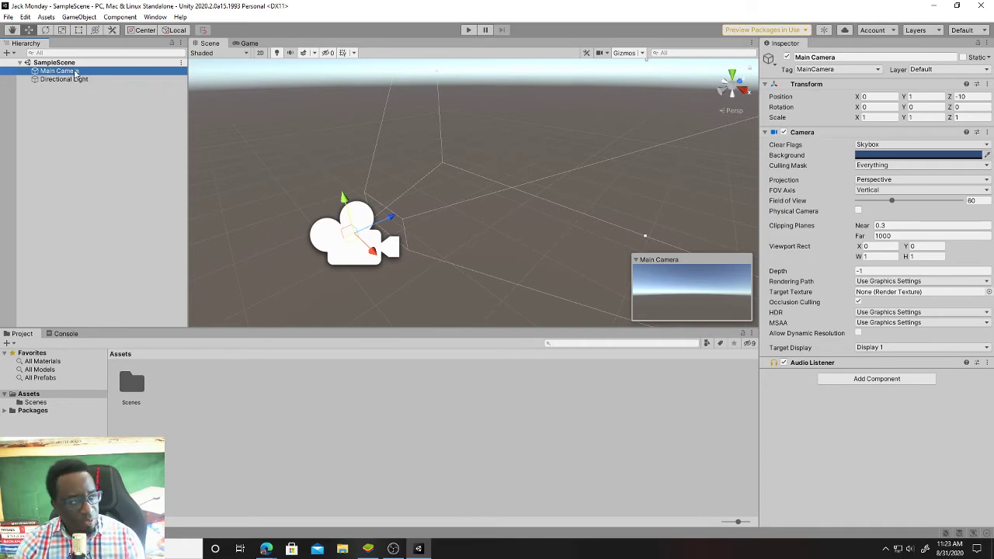
Add a 3D cube to SampleScene, check it in the Game view, and return to the Scene view.
{"action": "left_click", "coordinate": [78, 17]}
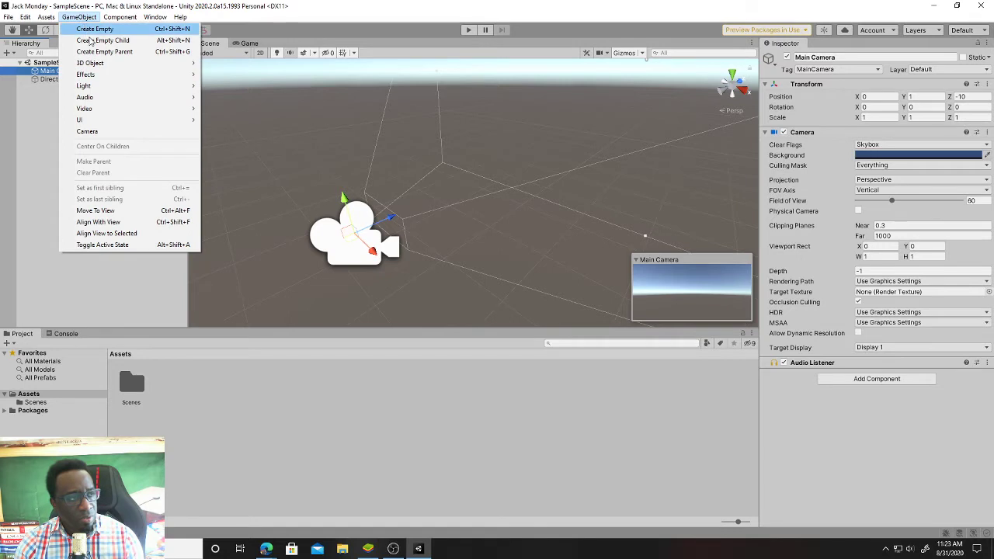
{"action": "mouse_move", "coordinate": [154, 69]}
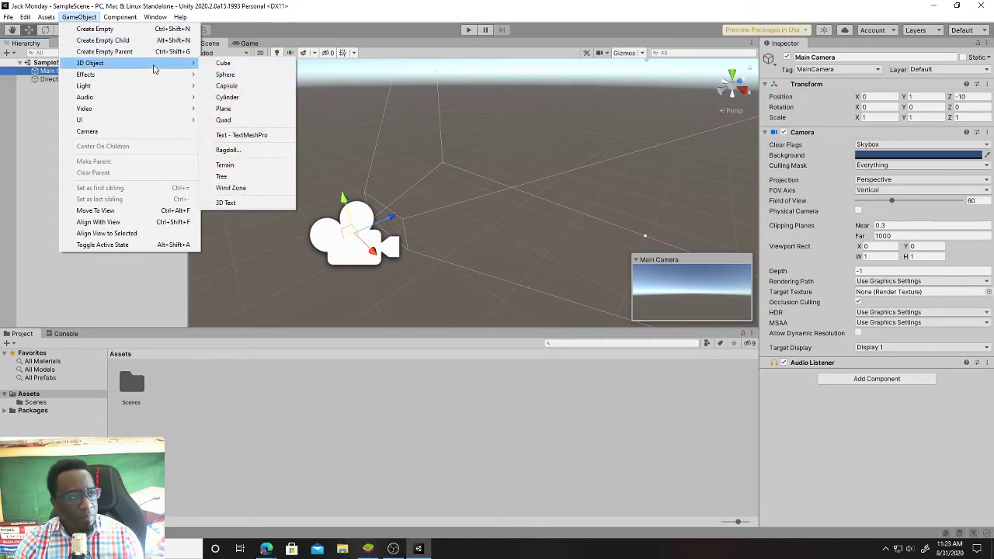
{"action": "left_click", "coordinate": [224, 64]}
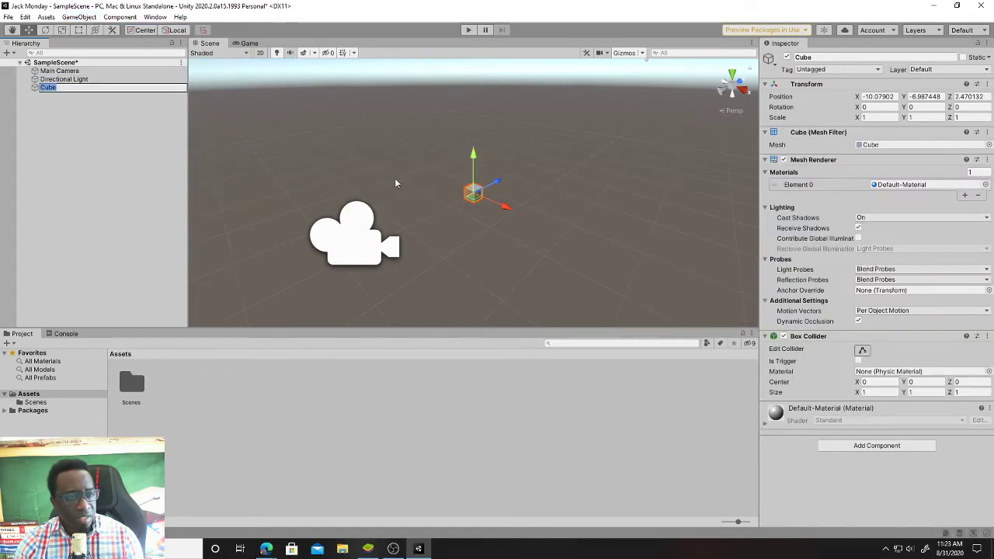
{"action": "left_click", "coordinate": [248, 43]}
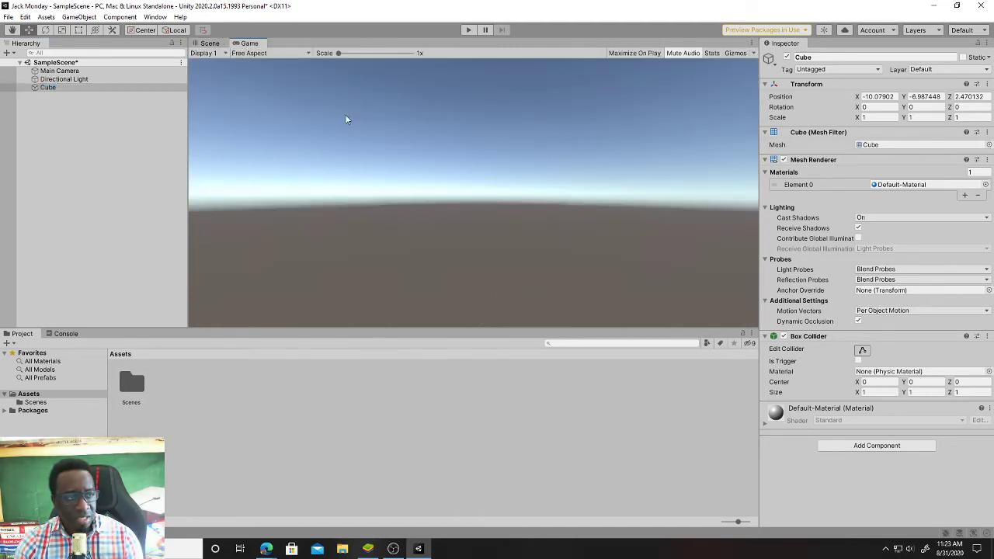
{"action": "left_click", "coordinate": [209, 44]}
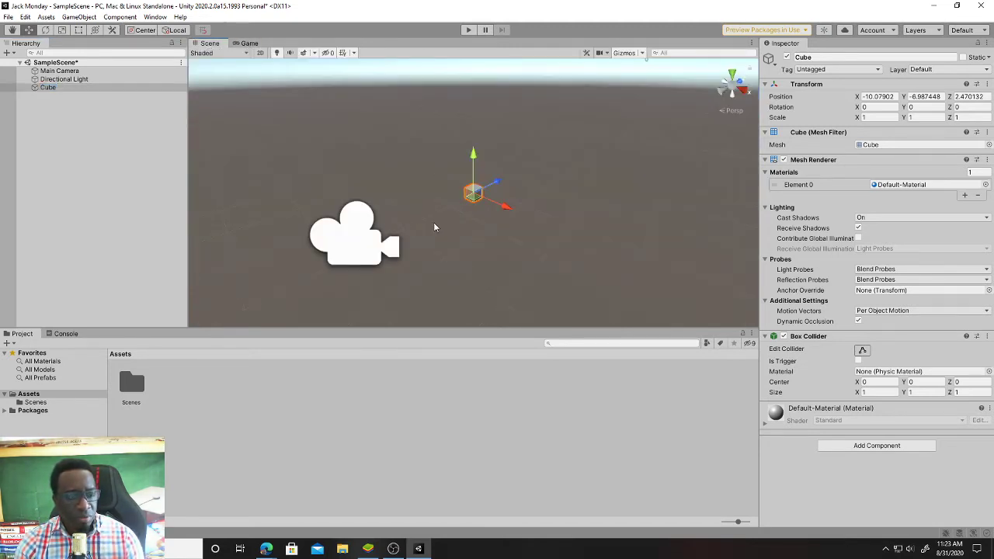
Try moving the Main Camera along its Y and X axes, resetting its position to Y 1 and X 0.
{"action": "left_click_drag", "start_coordinate": [402, 216], "coordinate": [595, 200], "text": "alt"}
{"action": "left_click", "coordinate": [624, 193]}
{"action": "left_click_drag", "start_coordinate": [569, 242], "coordinate": [509, 241], "text": "alt"}
{"action": "left_click_drag", "start_coordinate": [575, 247], "coordinate": [487, 246], "text": "alt"}
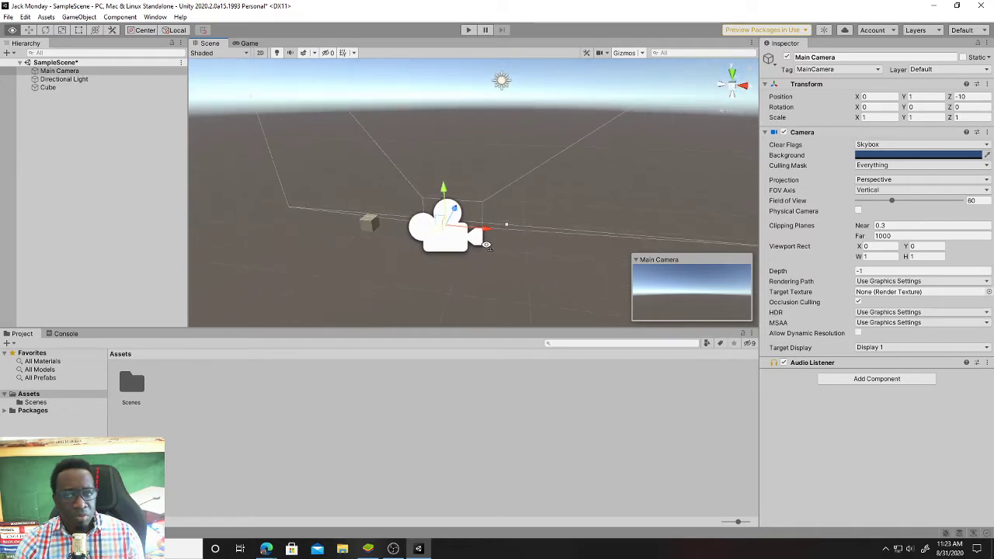
{"action": "mouse_move", "coordinate": [443, 190]}
{"action": "left_mouse_down"}
{"action": "mouse_move", "coordinate": [443, 221]}
{"action": "mouse_move", "coordinate": [440, 201]}
{"action": "left_mouse_up"}
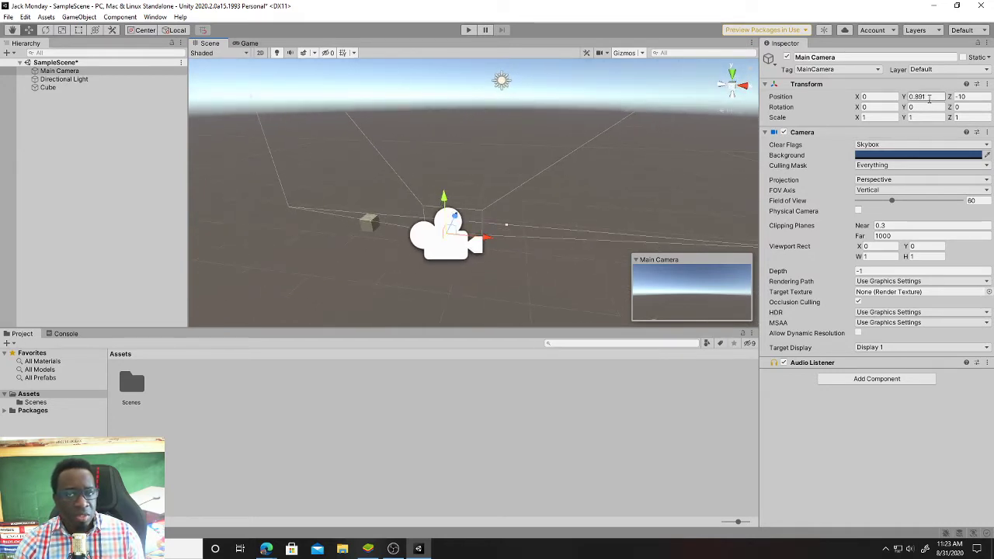
{"action": "type", "text": "1"}
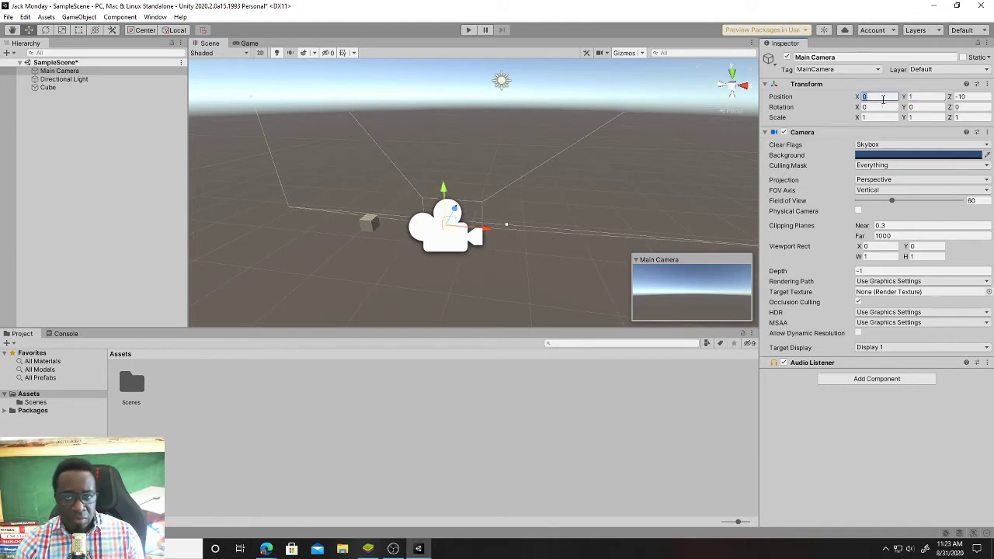
{"action": "left_click_drag", "start_coordinate": [497, 235], "coordinate": [463, 233]}
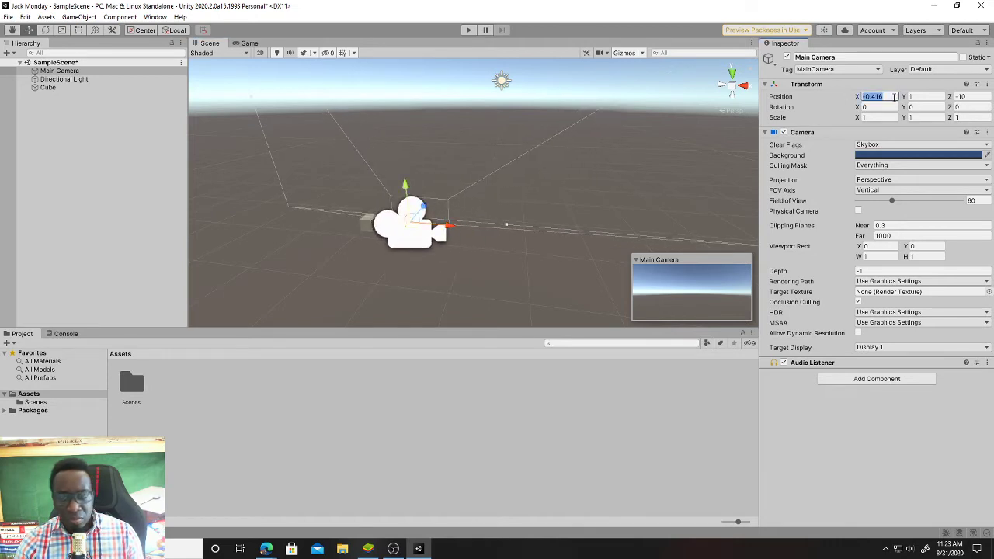
{"action": "type", "text": "0"}
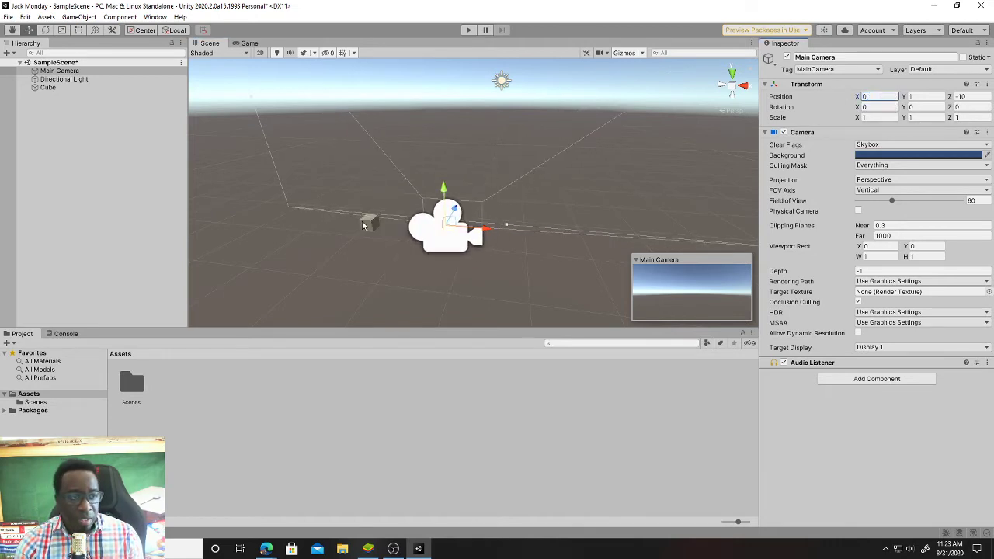
Set the cube's position to X 0 and Y 1, check it in the Game view, and return to the Scene view.
{"action": "left_click", "coordinate": [365, 224]}
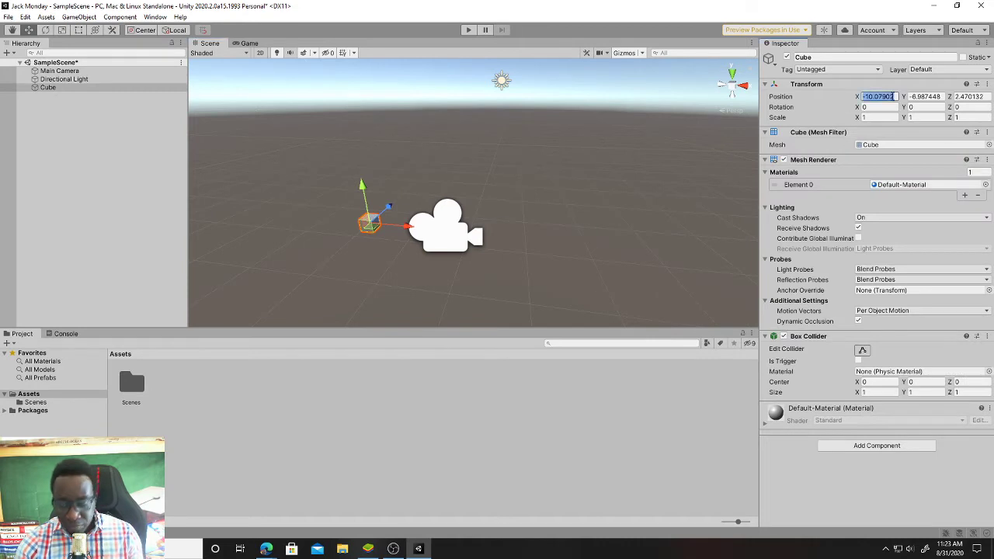
{"action": "type", "text": "0"}
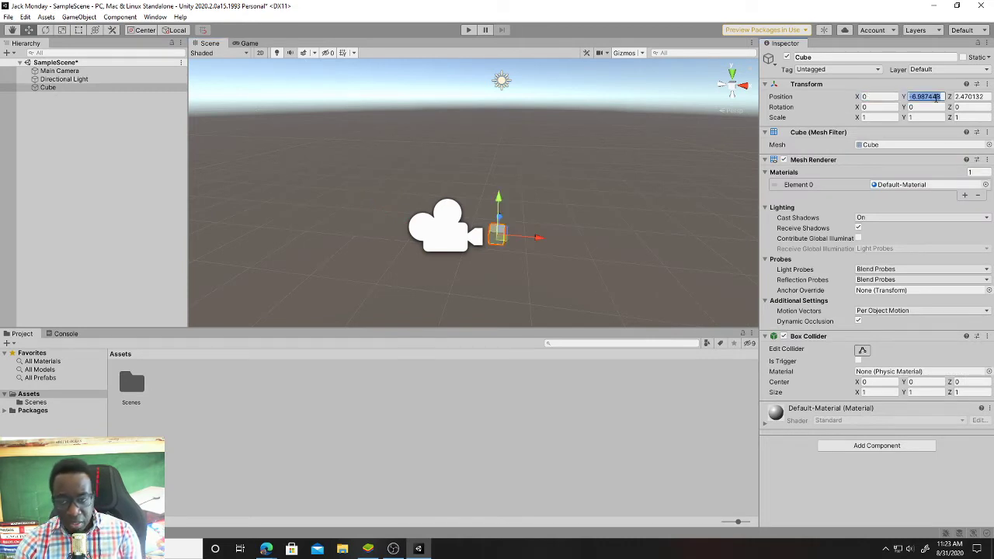
{"action": "type", "text": "1"}
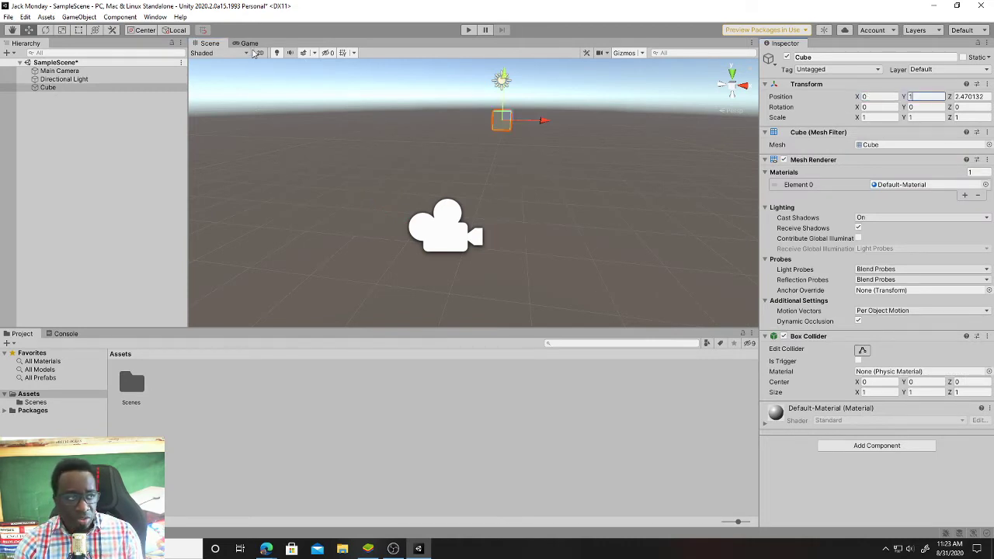
{"action": "left_click", "coordinate": [248, 43]}
{"action": "left_click", "coordinate": [205, 53]}
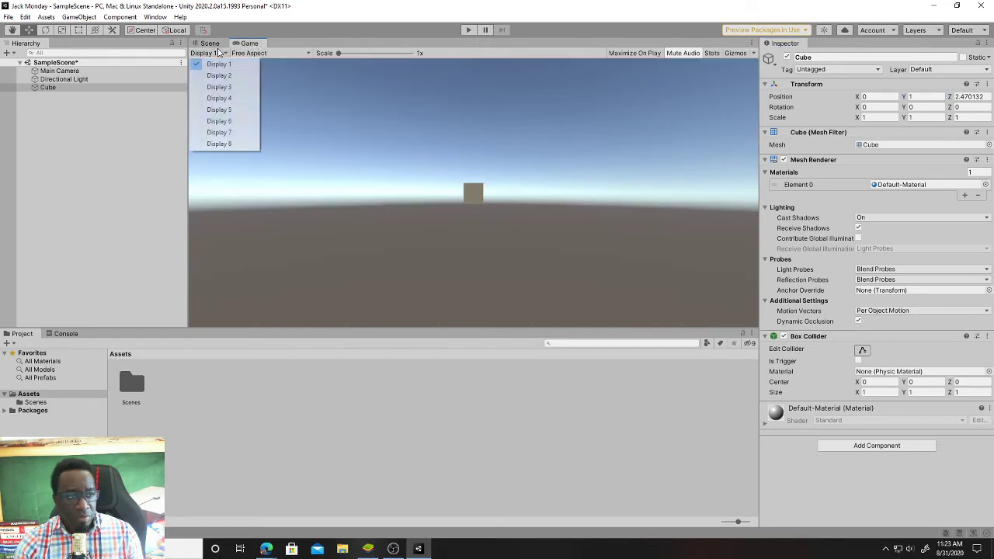
{"action": "left_click", "coordinate": [200, 44]}
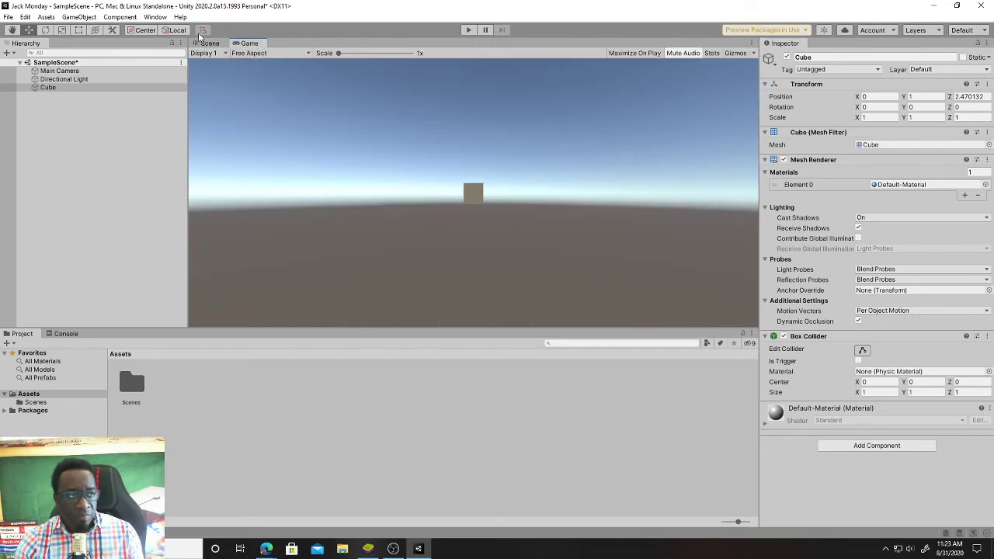
{"action": "left_click", "coordinate": [207, 44]}
Move the cube freehand along its axes with the Move tool, to about X -1.1 and Y 0.87.
{"action": "right_click_drag", "start_coordinate": [262, 70], "coordinate": [485, 157]}
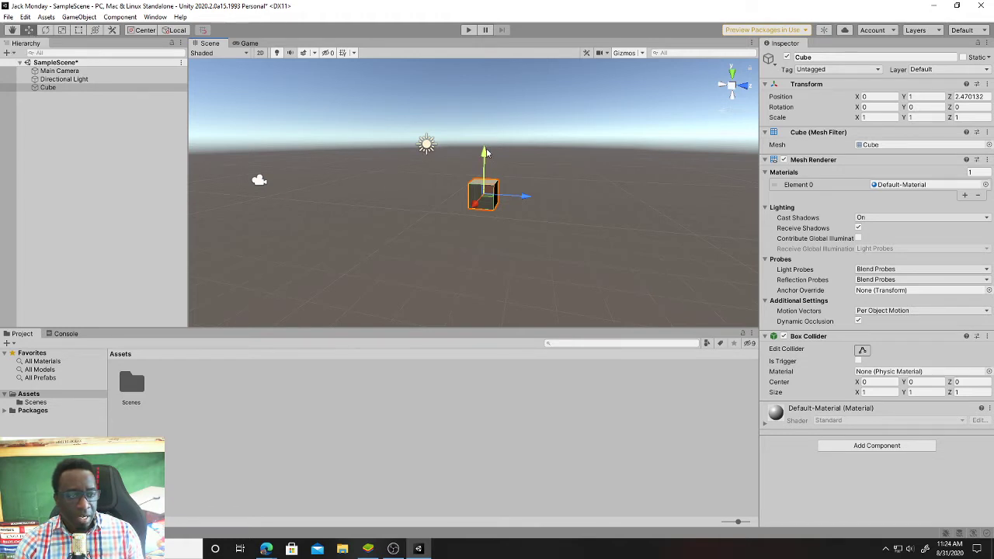
{"action": "mouse_move", "coordinate": [487, 154]}
{"action": "left_mouse_down"}
{"action": "mouse_move", "coordinate": [488, 198]}
{"action": "mouse_move", "coordinate": [488, 159]}
{"action": "left_mouse_up"}
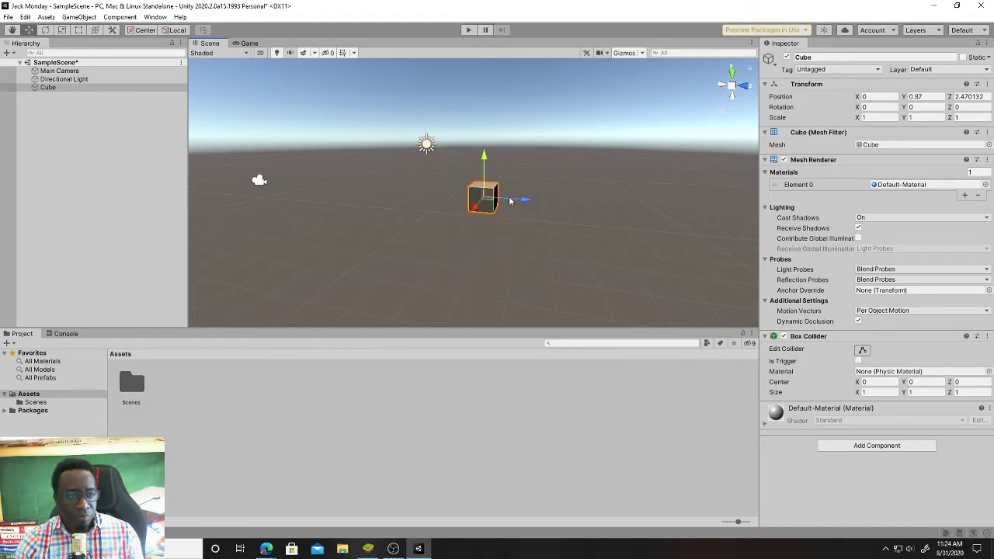
{"action": "left_click_drag", "start_coordinate": [518, 202], "coordinate": [610, 176]}
{"action": "left_click", "coordinate": [388, 206]}
{"action": "left_click_drag", "start_coordinate": [500, 220], "coordinate": [386, 228], "text": "alt"}
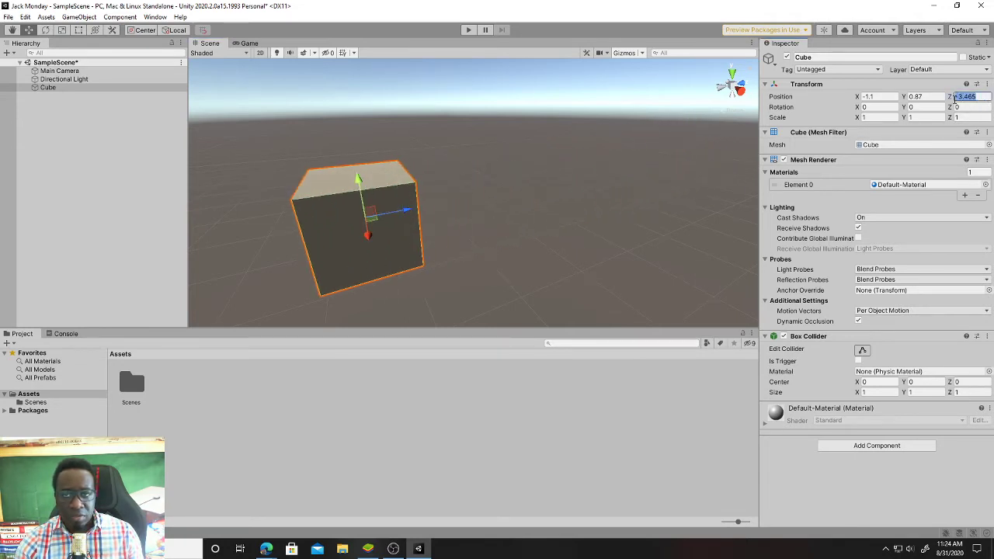
Move the cube along its X and Z axes to about X 0.82 and Z -3.18.
{"action": "left_click_drag", "start_coordinate": [408, 210], "coordinate": [462, 244]}
{"action": "right_click_drag", "start_coordinate": [462, 244], "coordinate": [566, 203]}
{"action": "key", "text": "a"}
{"action": "left_click_drag", "start_coordinate": [568, 192], "coordinate": [625, 192]}
{"action": "key", "text": "w"}
{"action": "right_click_drag", "start_coordinate": [582, 223], "coordinate": [699, 239]}
{"action": "key", "text": "a"}
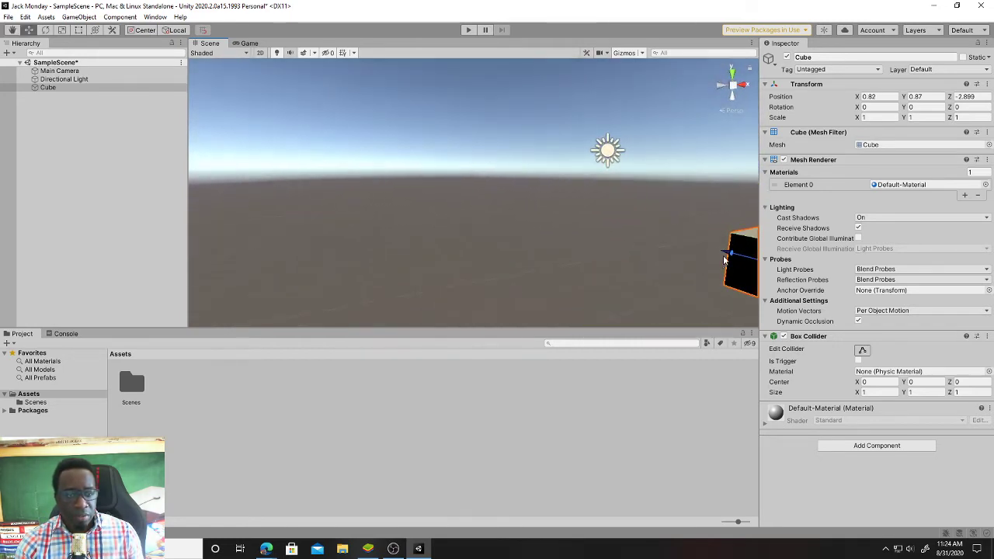
{"action": "left_click_drag", "start_coordinate": [724, 260], "coordinate": [744, 265]}
Move the cube closer to the Main Camera and slightly down, to about Y 0.74 and Z -5.93.
{"action": "right_click_drag", "start_coordinate": [637, 273], "coordinate": [528, 295]}
{"action": "key", "text": "d"}
{"action": "key", "text": "s"}
{"action": "key", "text": "a"}
{"action": "key", "text": "w"}
{"action": "mouse_move", "coordinate": [514, 181]}
{"action": "right_mouse_down"}
{"action": "mouse_move", "coordinate": [495, 231]}
{"action": "mouse_move", "coordinate": [523, 196]}
{"action": "right_mouse_up"}
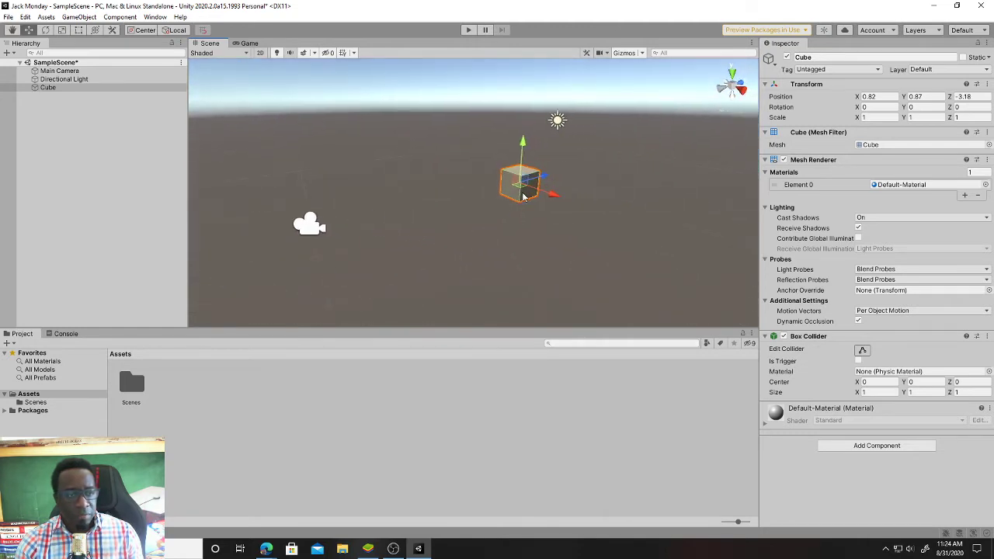
{"action": "left_click_drag", "start_coordinate": [545, 178], "coordinate": [468, 169]}
{"action": "right_click_drag", "start_coordinate": [349, 211], "coordinate": [326, 218]}
{"action": "key", "text": "a"}
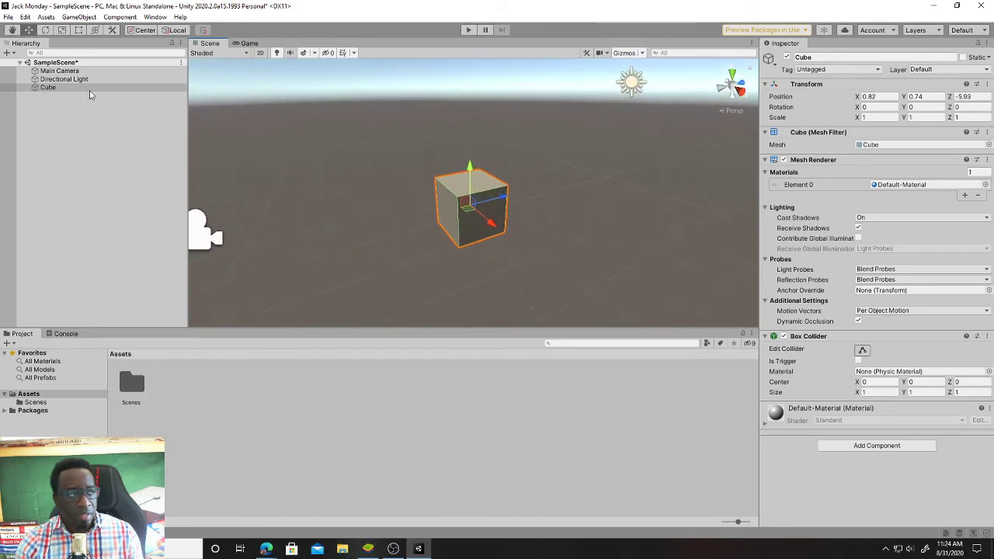
Rotate the cube freehand around its axes with the Rotate tool, to about X -11, Y 40 and Z 15 degrees.
{"action": "left_click", "coordinate": [46, 31]}
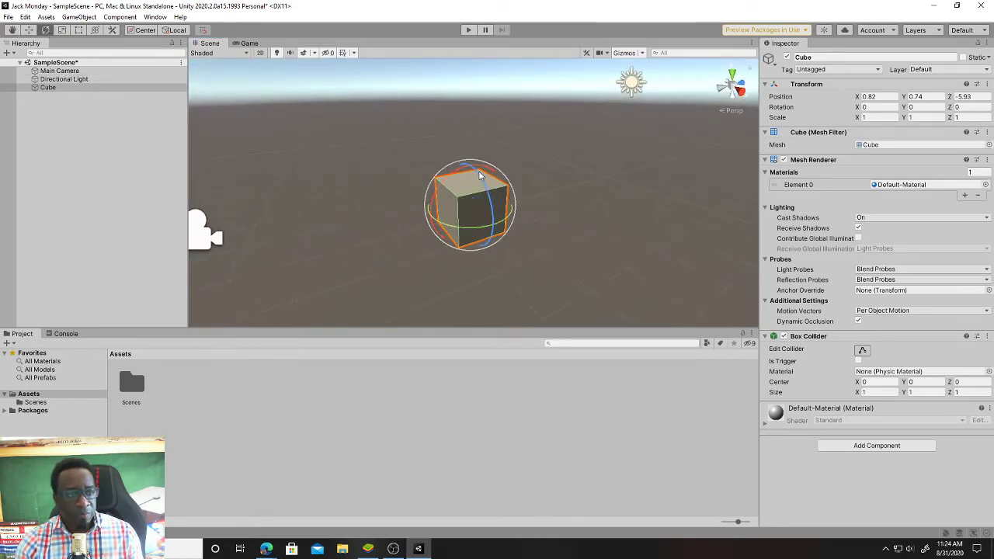
{"action": "left_click_drag", "start_coordinate": [479, 173], "coordinate": [505, 149]}
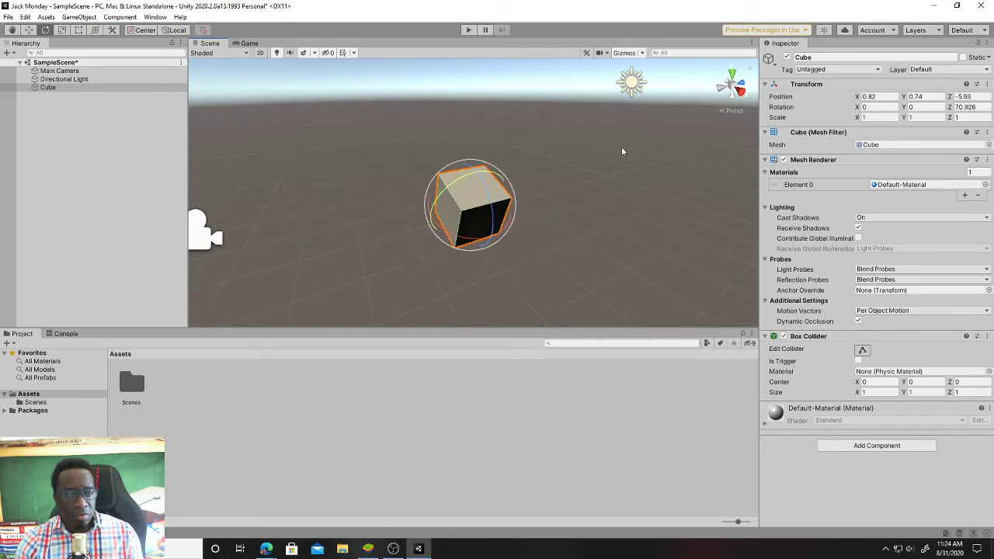
{"action": "left_click_drag", "start_coordinate": [492, 239], "coordinate": [505, 260]}
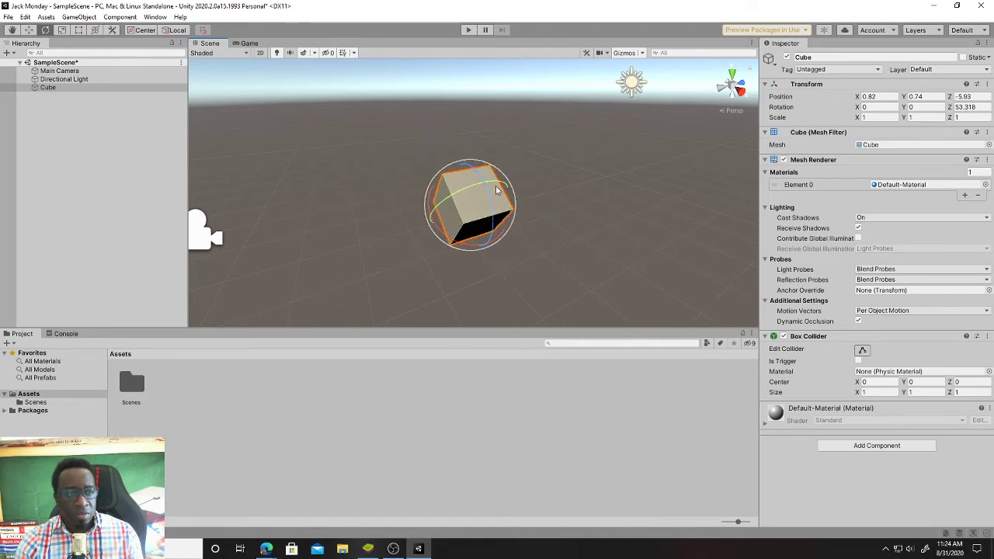
{"action": "mouse_move", "coordinate": [471, 167]}
{"action": "left_mouse_down"}
{"action": "mouse_move", "coordinate": [485, 214]}
{"action": "mouse_move", "coordinate": [476, 173]}
{"action": "mouse_move", "coordinate": [470, 184]}
{"action": "left_mouse_up"}
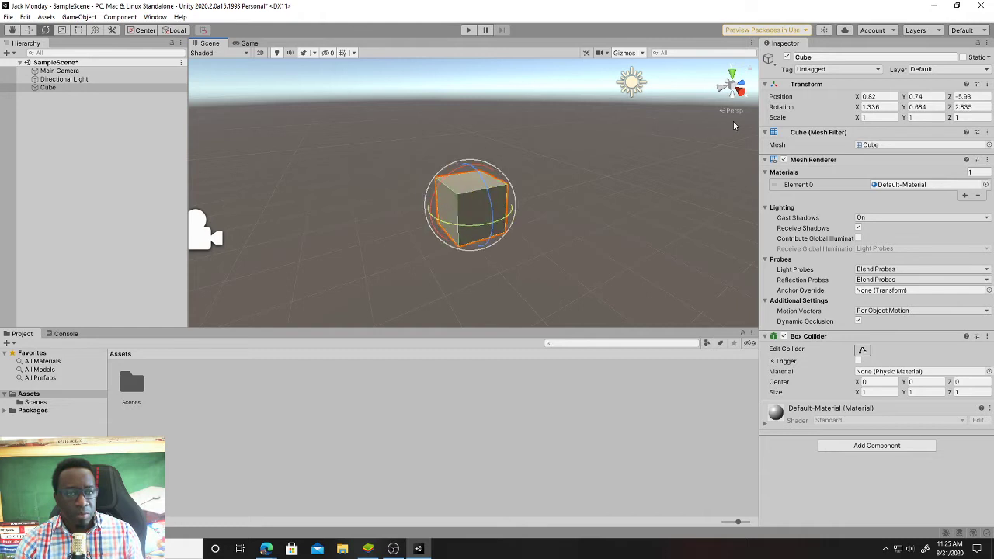
{"action": "right_click_drag", "start_coordinate": [721, 182], "coordinate": [592, 225]}
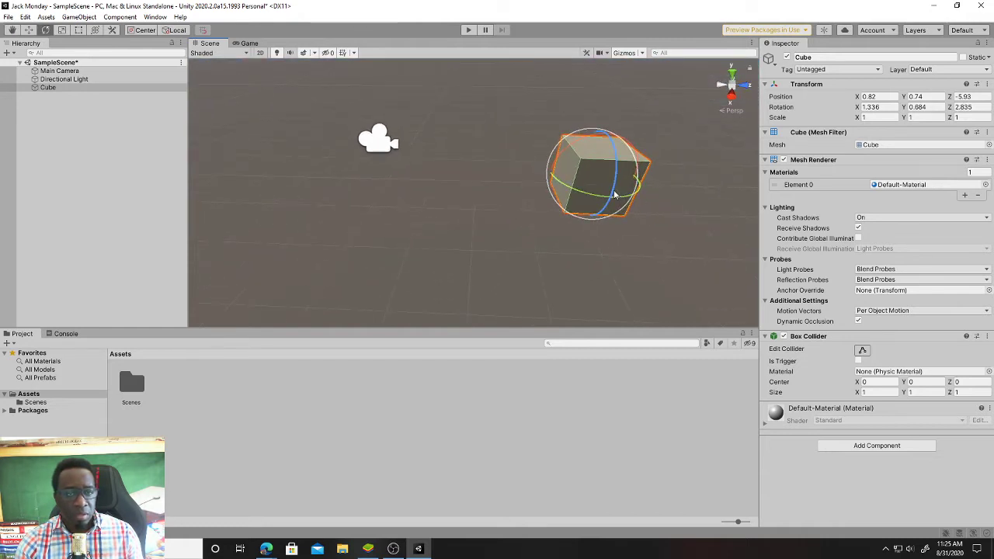
{"action": "left_click_drag", "start_coordinate": [614, 195], "coordinate": [661, 194]}
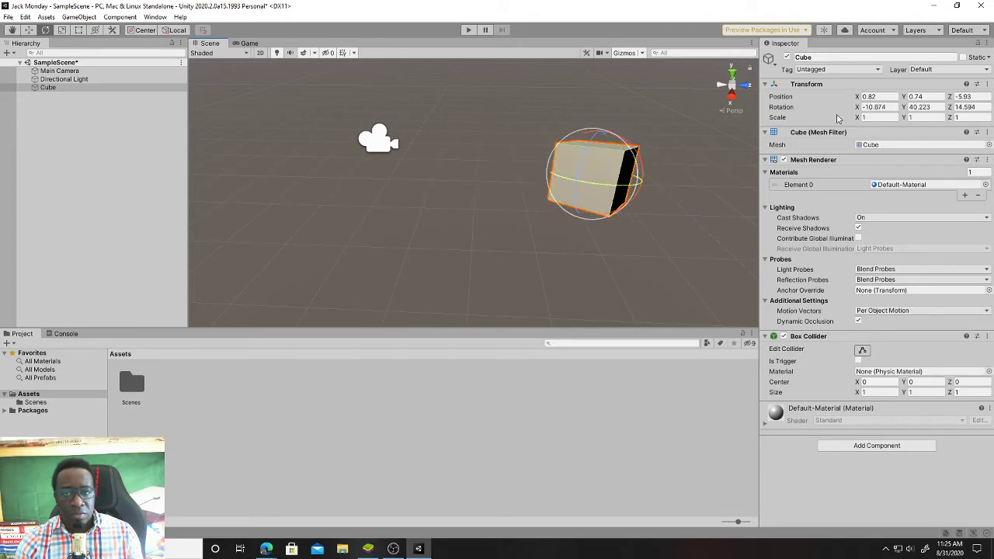
Set the cube's rotation to 0 on the X, Y and Z axes.
{"action": "type", "text": "0"}
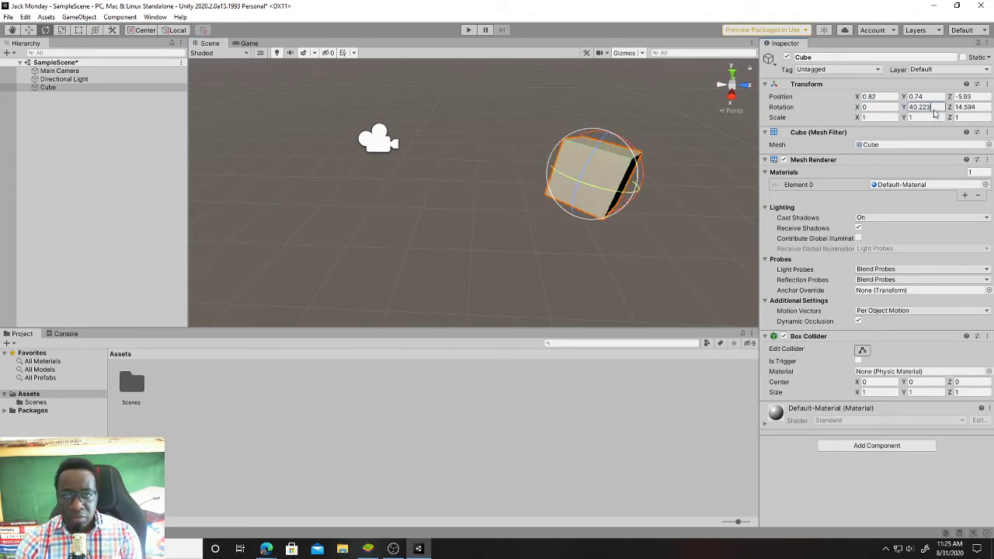
{"action": "type", "text": "0"}
{"action": "left_click", "coordinate": [964, 108]}
{"action": "type", "text": "0"}
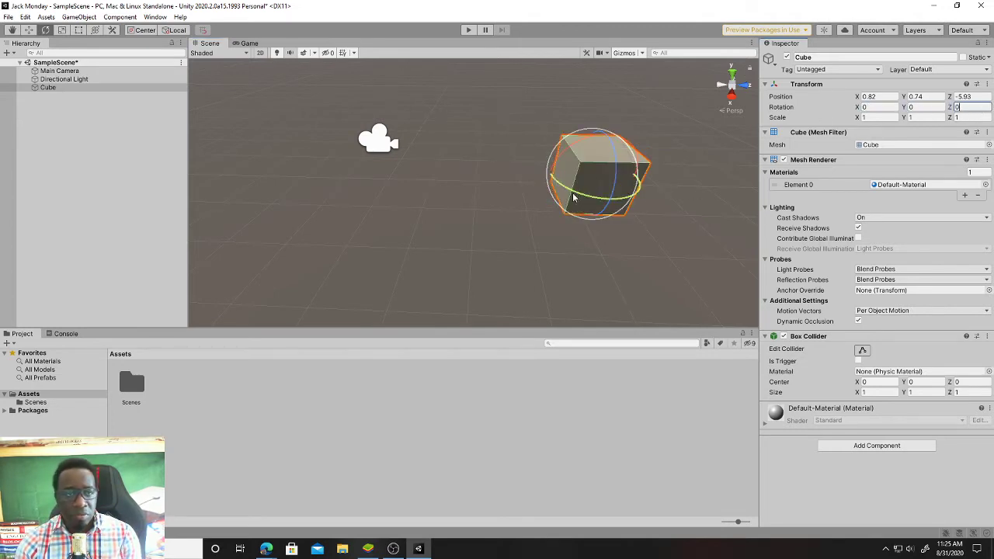
Resize the cube freehand along its axes with the Scale tool, to about X 0.76, Y 1.05 and Z 1.21.
{"action": "right_click_drag", "start_coordinate": [573, 197], "coordinate": [659, 193]}
{"action": "left_click", "coordinate": [63, 29]}
{"action": "right_click_drag", "start_coordinate": [536, 233], "coordinate": [446, 247]}
{"action": "key", "text": "w"}
{"action": "key", "text": "a"}
{"action": "key", "text": "s"}
{"action": "key", "text": "d"}
{"action": "mouse_move", "coordinate": [520, 181]}
{"action": "left_mouse_down"}
{"action": "mouse_move", "coordinate": [707, 165]}
{"action": "mouse_move", "coordinate": [525, 166]}
{"action": "left_mouse_up"}
{"action": "left_click", "coordinate": [480, 120]}
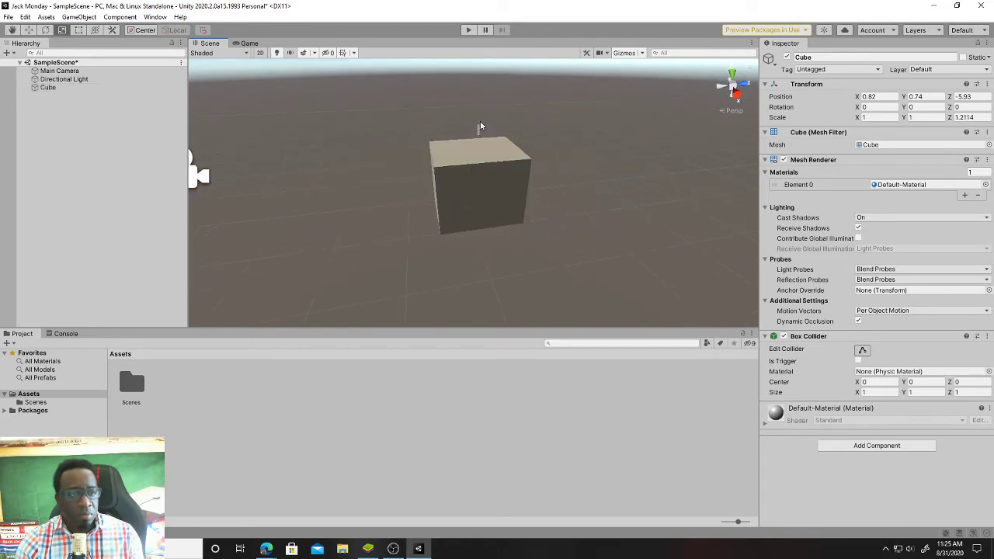
{"action": "left_click", "coordinate": [478, 144]}
{"action": "mouse_move", "coordinate": [479, 144]}
{"action": "left_mouse_down"}
{"action": "mouse_move", "coordinate": [477, 87]}
{"action": "mouse_move", "coordinate": [481, 140]}
{"action": "left_mouse_up"}
{"action": "mouse_move", "coordinate": [485, 208]}
{"action": "left_mouse_down"}
{"action": "mouse_move", "coordinate": [505, 247]}
{"action": "mouse_move", "coordinate": [487, 200]}
{"action": "left_mouse_up"}
{"action": "left_click_drag", "start_coordinate": [406, 231], "coordinate": [575, 230], "text": "alt"}
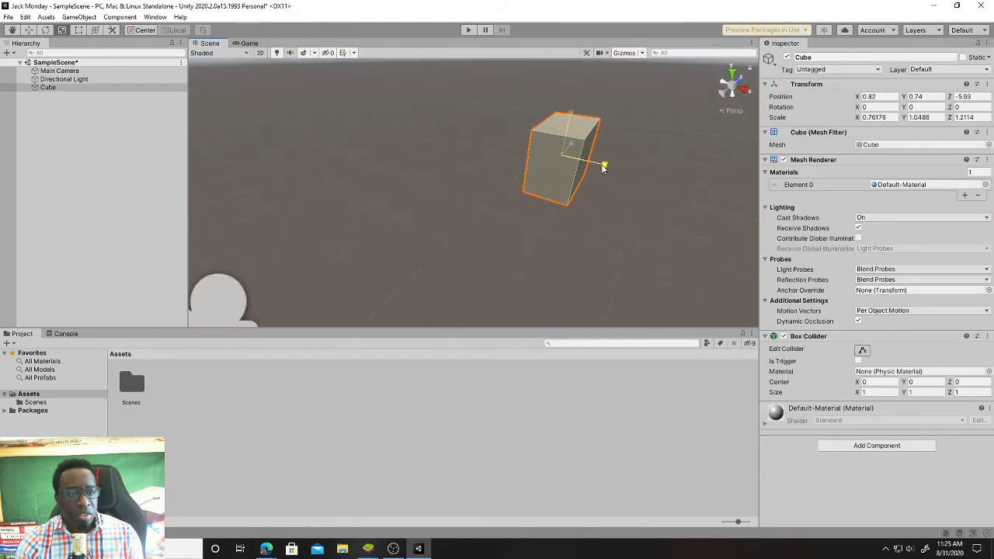
Stretch and flatten the cube into a thin platform, scaled to about X 4.05, Y 0.04 and Z 4.16.
{"action": "left_click_drag", "start_coordinate": [604, 168], "coordinate": [554, 187]}
{"action": "scroll", "coordinate": [554, 187], "scroll_direction": "down", "scroll_amount": 8}
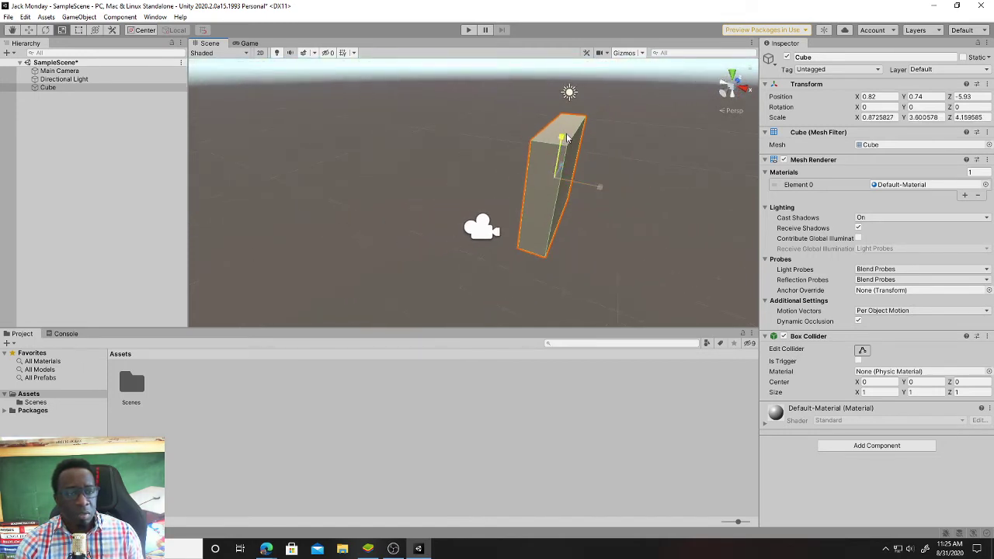
{"action": "left_click_drag", "start_coordinate": [567, 138], "coordinate": [566, 172]}
{"action": "scroll", "coordinate": [573, 176], "scroll_direction": "up", "scroll_amount": 5}
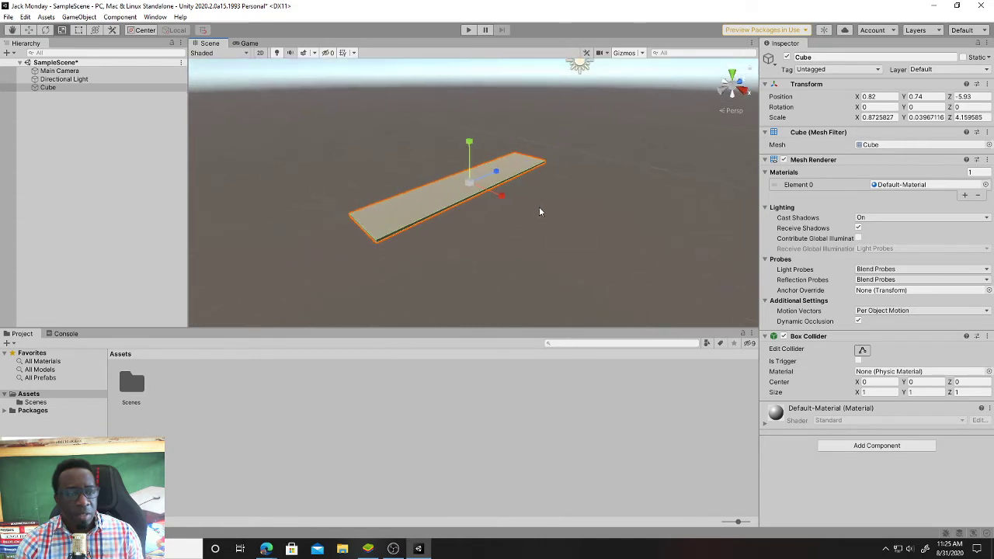
{"action": "left_click_drag", "start_coordinate": [539, 208], "coordinate": [593, 240]}
{"action": "scroll", "coordinate": [558, 199], "scroll_direction": "down", "scroll_amount": 5}
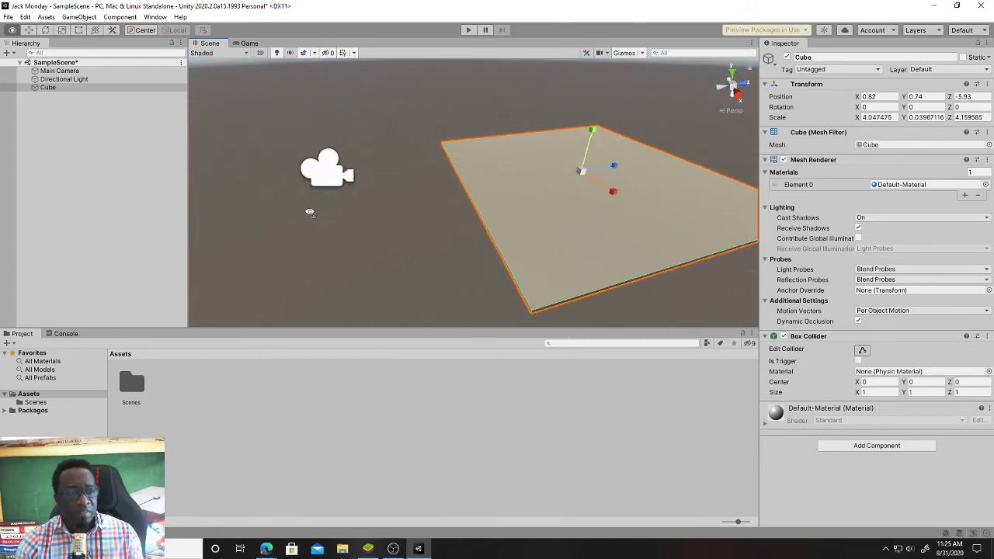
Move the Main Camera with the Move tool in front of the platform's centre, to about X 0.82 and Z -8.4.
{"action": "left_click", "coordinate": [558, 200]}
{"action": "right_click_drag", "start_coordinate": [487, 224], "coordinate": [524, 184]}
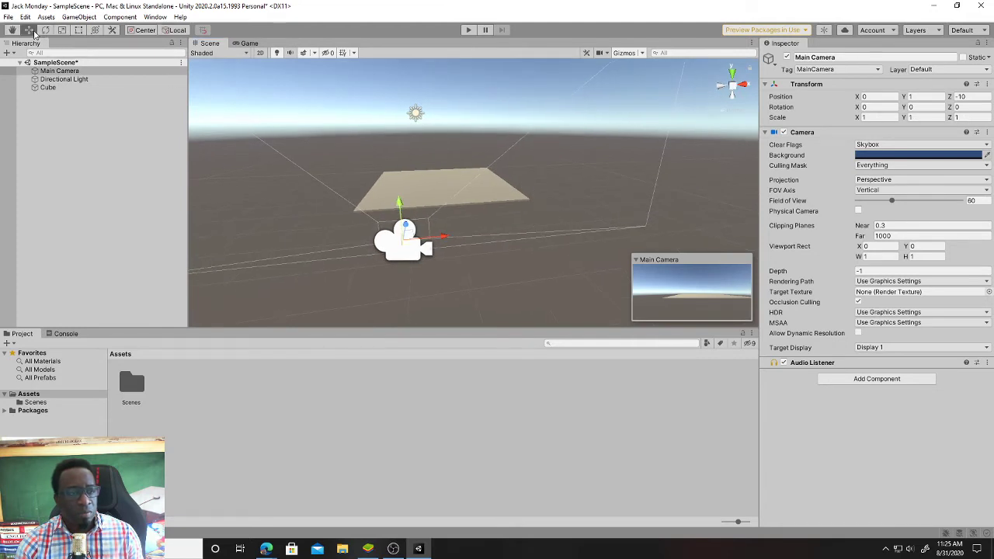
{"action": "left_click_drag", "start_coordinate": [444, 240], "coordinate": [504, 233]}
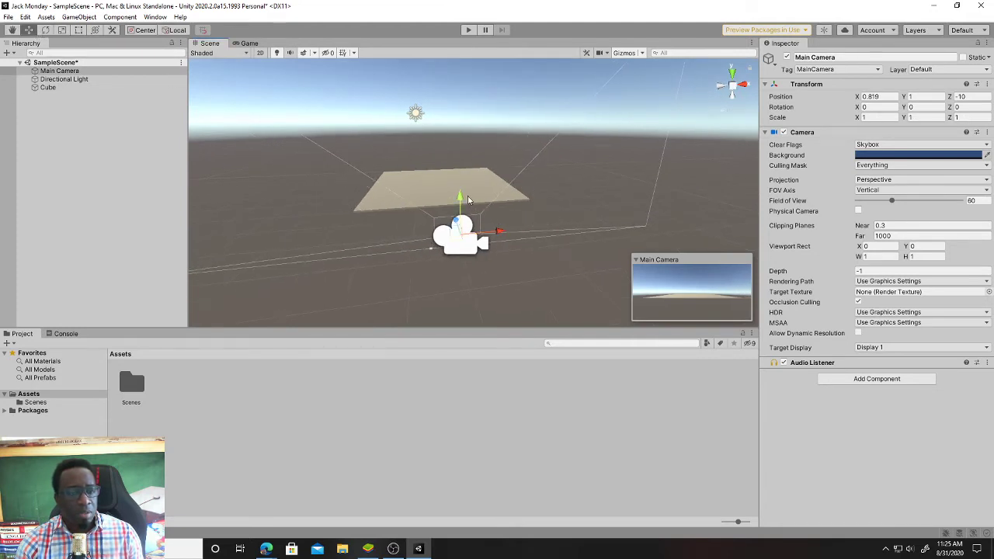
{"action": "right_click_drag", "start_coordinate": [460, 200], "coordinate": [579, 211]}
{"action": "left_click_drag", "start_coordinate": [559, 209], "coordinate": [470, 196]}
{"action": "right_click_drag", "start_coordinate": [470, 196], "coordinate": [326, 210]}
Add a 3D sphere to the scene and select it.
{"action": "left_click", "coordinate": [77, 19]}
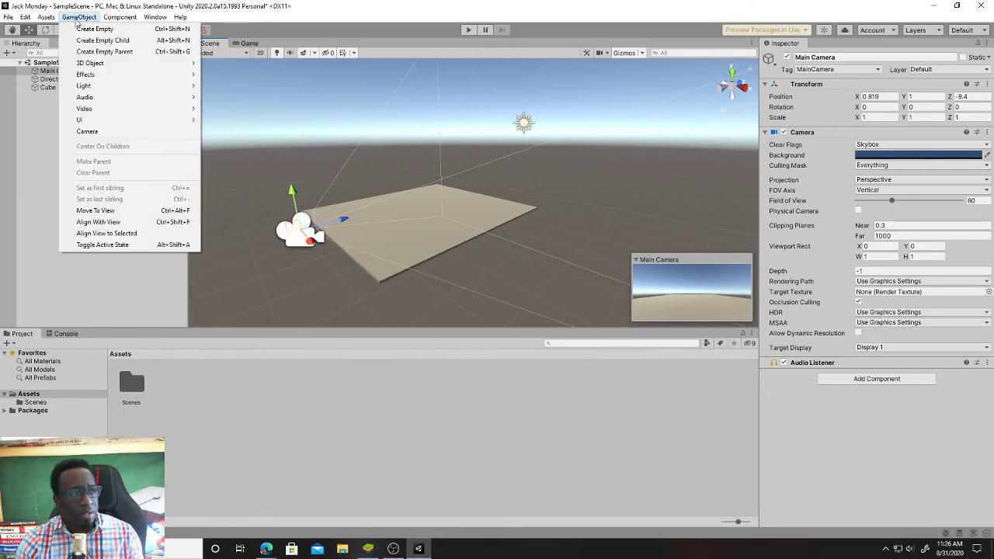
{"action": "mouse_move", "coordinate": [133, 67]}
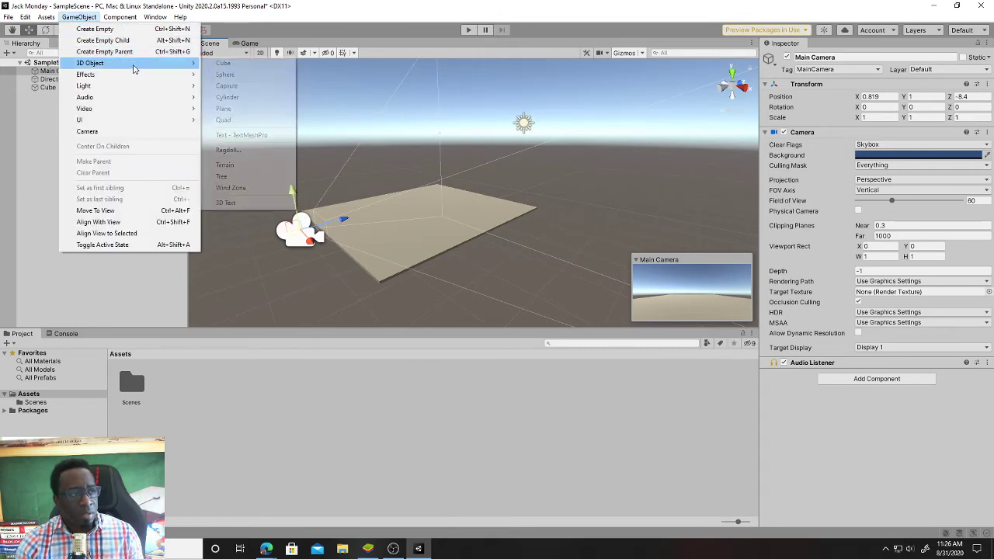
{"action": "left_click", "coordinate": [241, 78]}
{"action": "right_click_drag", "start_coordinate": [509, 246], "coordinate": [395, 182]}
{"action": "key", "text": "d"}
{"action": "left_click", "coordinate": [688, 260]}
{"action": "left_click", "coordinate": [400, 265]}
{"action": "key", "text": "a"}
{"action": "left_click", "coordinate": [396, 256]}
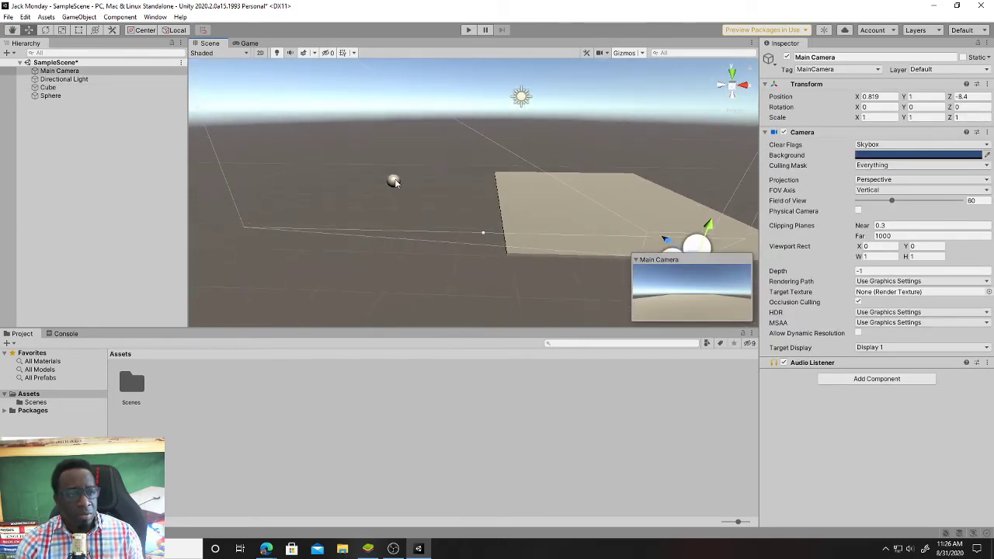
{"action": "left_click", "coordinate": [395, 181]}
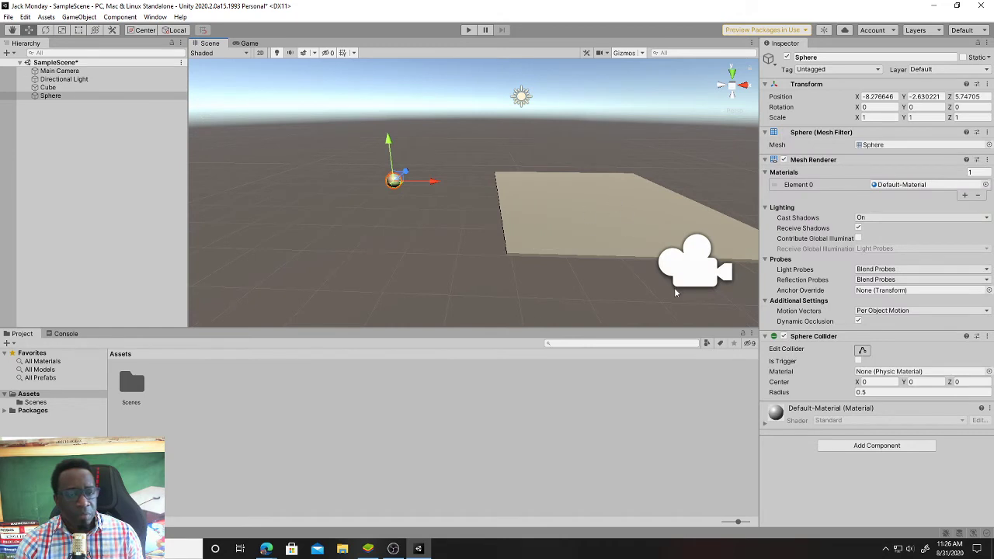
Move the sphere near the platform's far corner, to about X -1.18, Y 1.18 and Z -3.93.
{"action": "right_click_drag", "start_coordinate": [612, 197], "coordinate": [486, 216]}
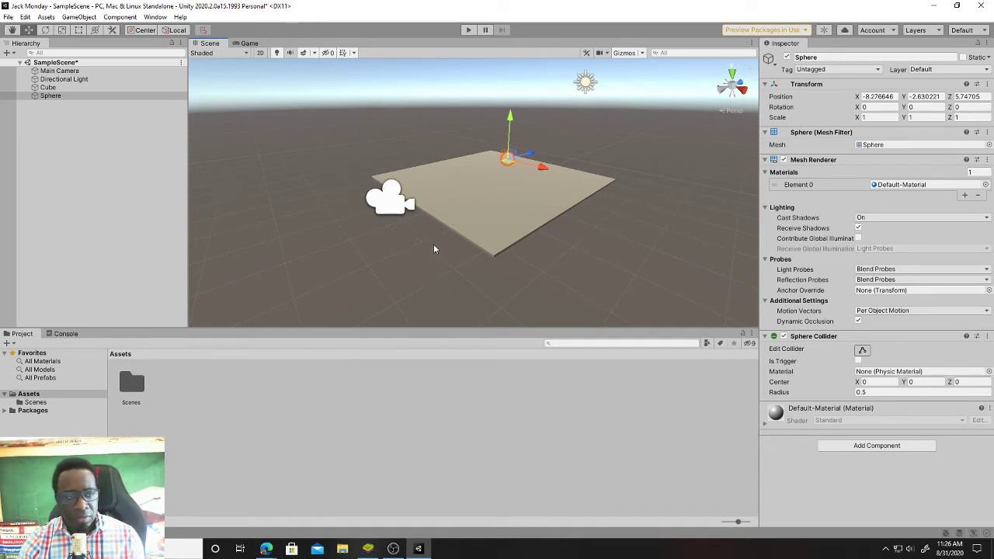
{"action": "left_click_drag", "start_coordinate": [433, 249], "coordinate": [605, 244], "text": "alt"}
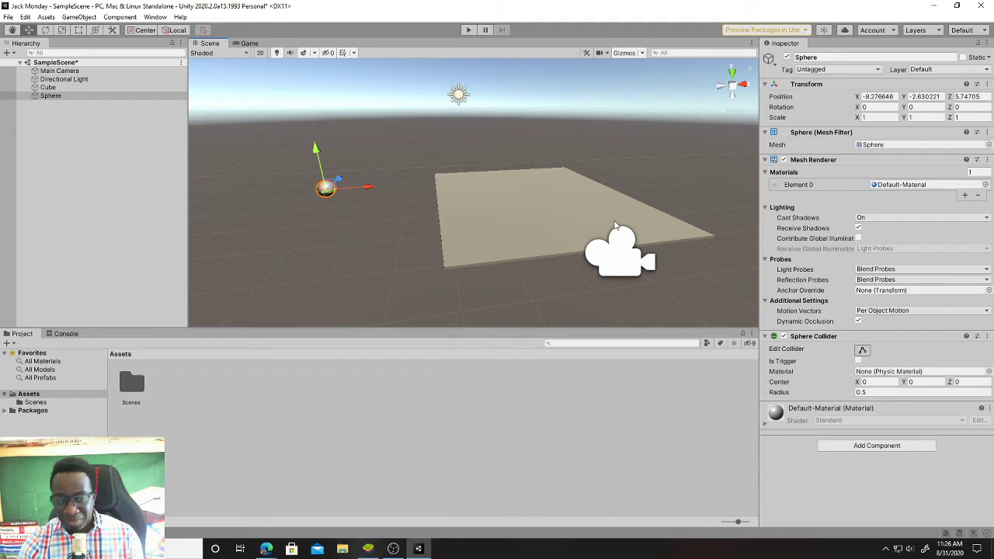
{"action": "left_click_drag", "start_coordinate": [584, 227], "coordinate": [543, 233], "text": "alt"}
{"action": "left_click", "coordinate": [578, 217]}
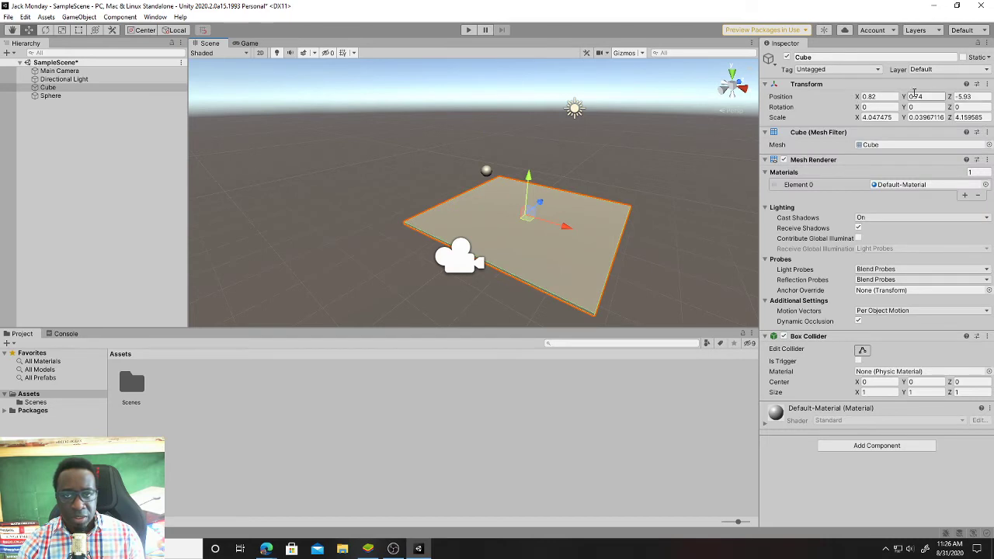
{"action": "right_click_drag", "start_coordinate": [614, 189], "coordinate": [466, 218]}
{"action": "key", "text": "d"}
{"action": "left_click", "coordinate": [575, 159]}
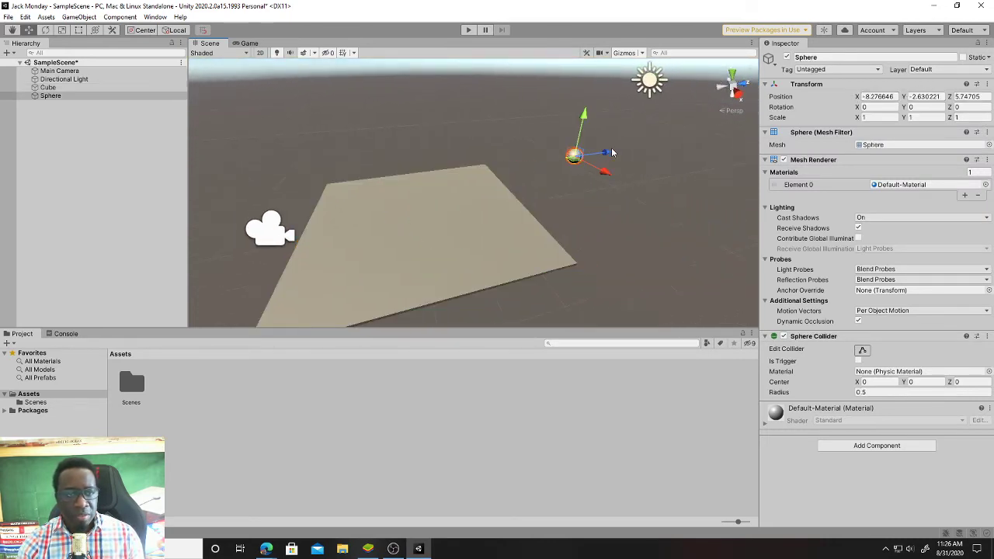
{"action": "left_click_drag", "start_coordinate": [612, 153], "coordinate": [495, 274]}
{"action": "left_click_drag", "start_coordinate": [483, 218], "coordinate": [482, 122]}
{"action": "left_click", "coordinate": [527, 148]}
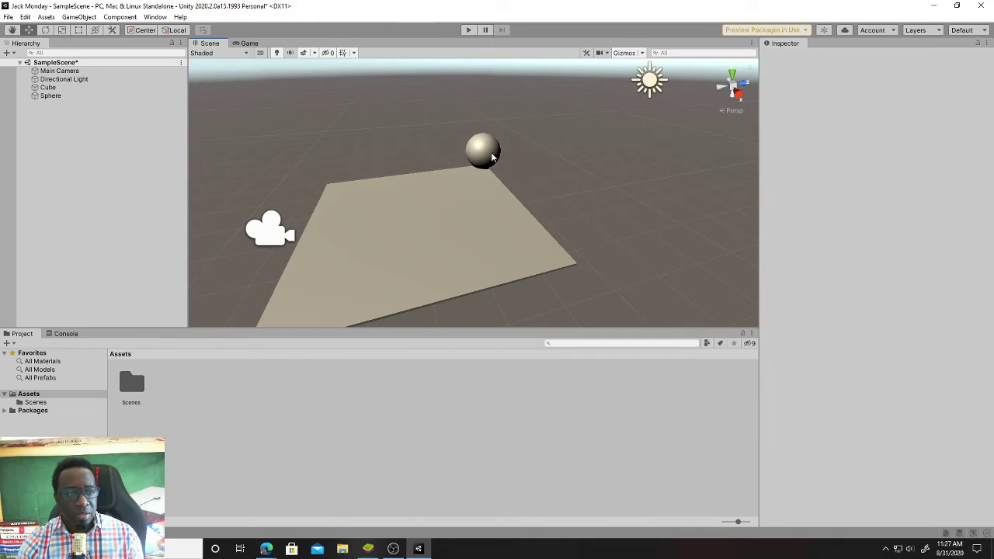
{"action": "left_click", "coordinate": [488, 154]}
{"action": "left_click_drag", "start_coordinate": [549, 200], "coordinate": [555, 156], "text": "alt"}
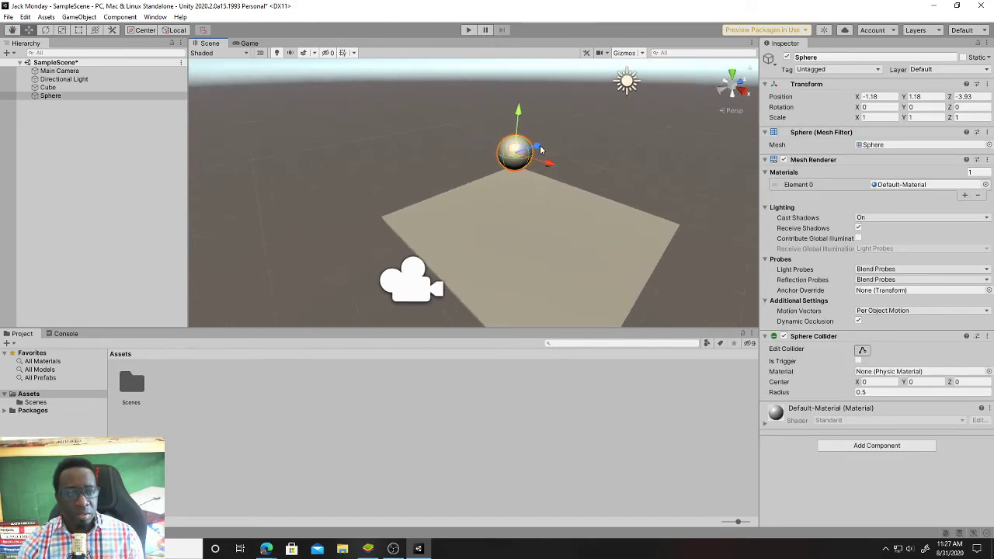
Move the sphere freehand along its axes beyond the platform, to about X 1.01, Y 2.6 and Z 3.32.
{"action": "left_click_drag", "start_coordinate": [540, 150], "coordinate": [542, 184]}
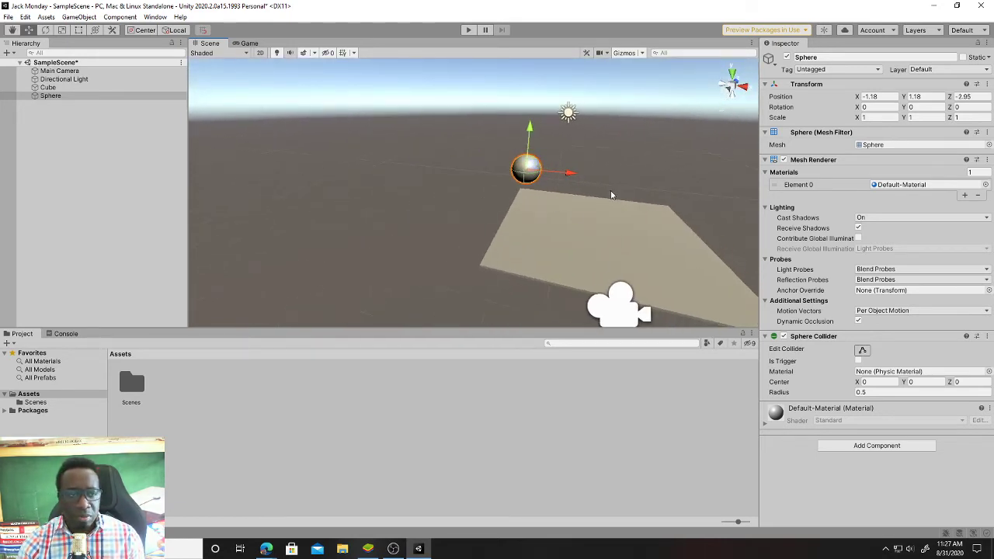
{"action": "left_click_drag", "start_coordinate": [611, 195], "coordinate": [472, 221], "text": "alt"}
{"action": "left_click", "coordinate": [515, 195]}
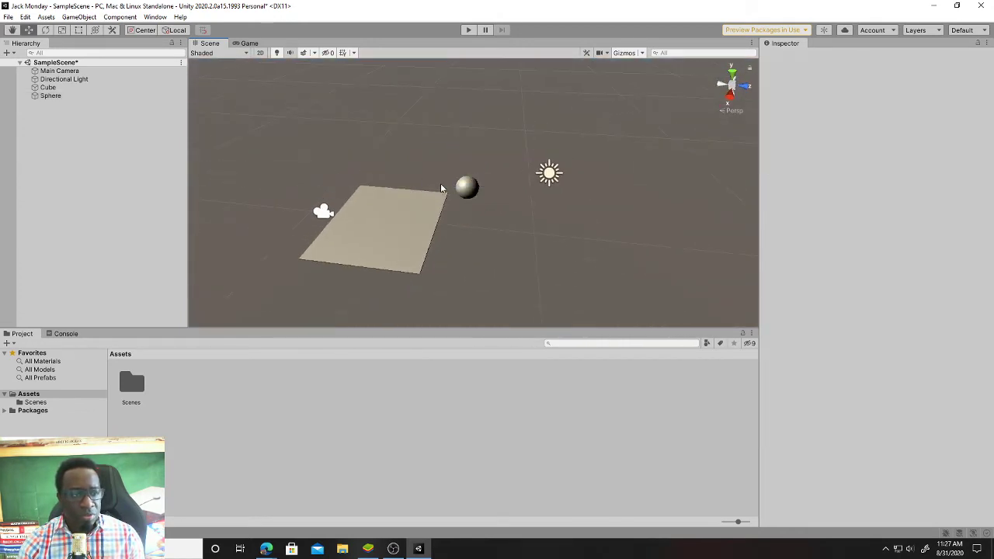
{"action": "left_click", "coordinate": [466, 187]}
{"action": "left_click_drag", "start_coordinate": [507, 192], "coordinate": [384, 242]}
{"action": "left_click_drag", "start_coordinate": [387, 186], "coordinate": [379, 158]}
{"action": "left_click_drag", "start_coordinate": [430, 193], "coordinate": [413, 192]}
{"action": "right_click_drag", "start_coordinate": [413, 192], "coordinate": [406, 242]}
{"action": "key", "text": "w"}
{"action": "key", "text": "a"}
{"action": "key", "text": "s"}
{"action": "left_click_drag", "start_coordinate": [489, 182], "coordinate": [748, 141]}
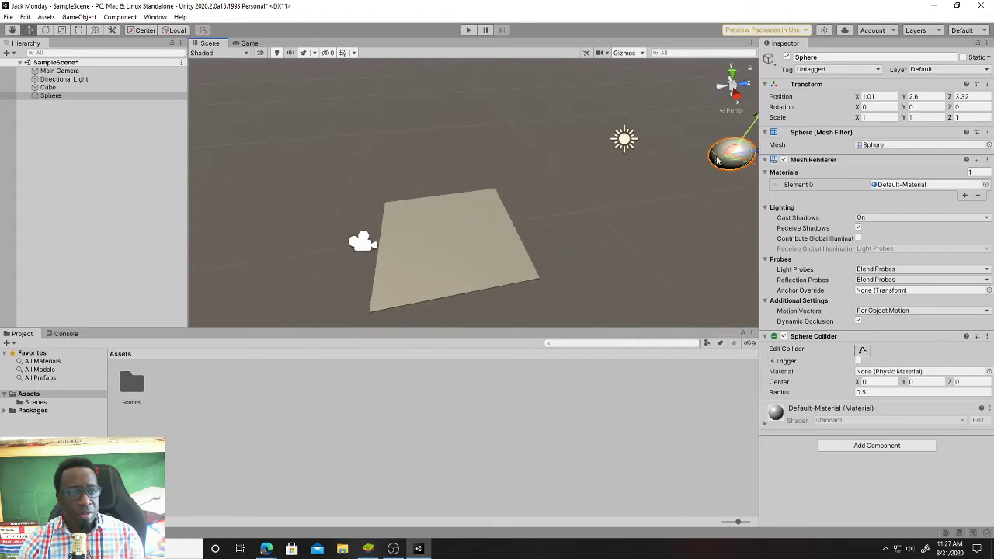
Move the sphere far away from the platform, to about X -18.02, Y -5.32 and Z 16.75.
{"action": "right_click_drag", "start_coordinate": [614, 252], "coordinate": [715, 200]}
{"action": "key", "text": "s"}
{"action": "left_click_drag", "start_coordinate": [506, 122], "coordinate": [507, 183]}
{"action": "left_click", "coordinate": [509, 162]}
{"action": "left_click_drag", "start_coordinate": [548, 232], "coordinate": [449, 122]}
{"action": "right_click_drag", "start_coordinate": [449, 122], "coordinate": [649, 222]}
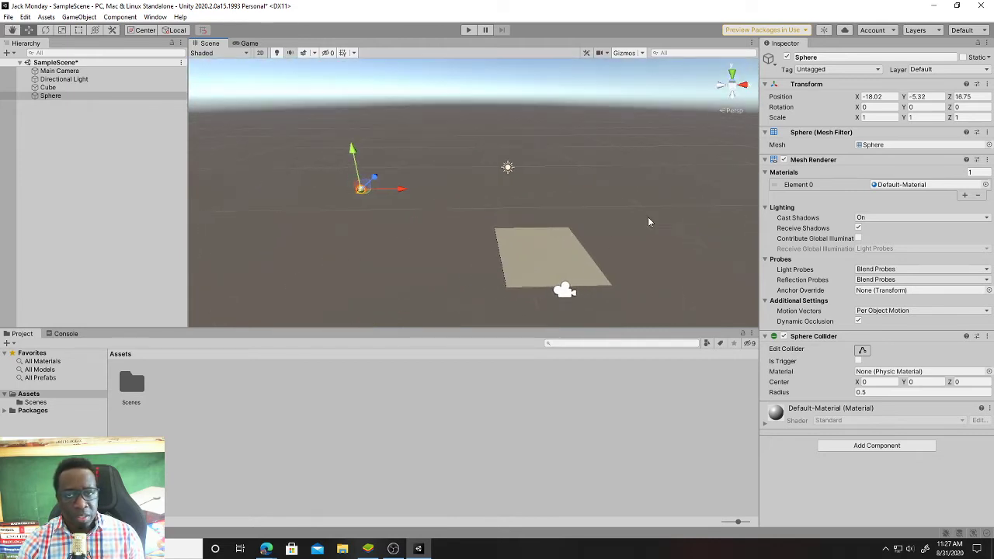
Check the Main Camera's position and set the sphere's position to X 0, Y 0 and Z 0.
{"action": "left_click", "coordinate": [870, 97]}
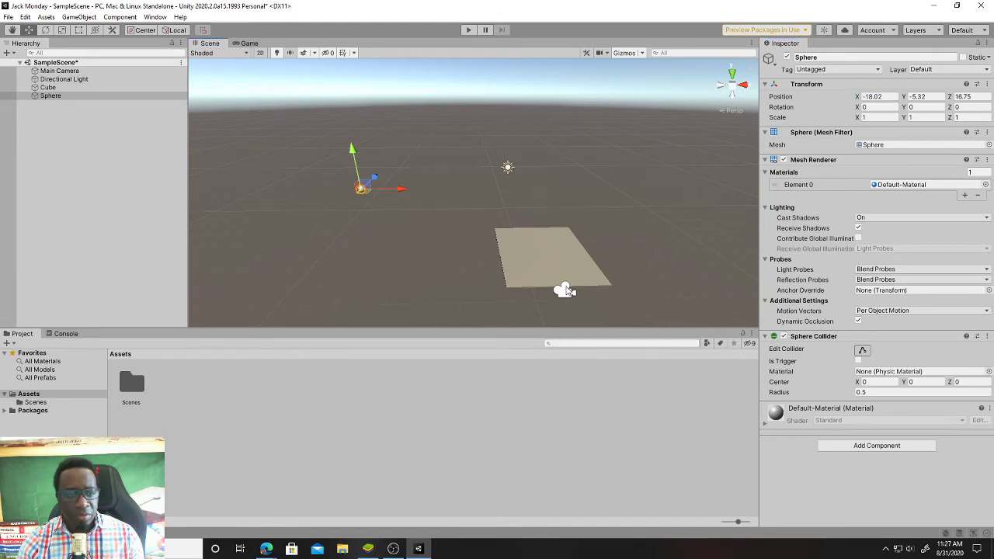
{"action": "left_click", "coordinate": [566, 290]}
{"action": "left_click", "coordinate": [917, 96]}
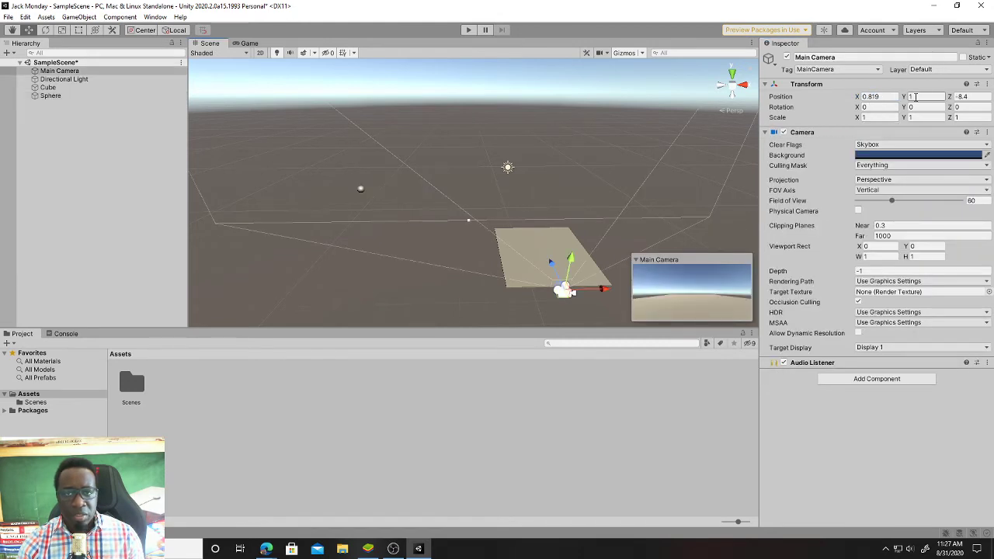
{"action": "left_click", "coordinate": [360, 190]}
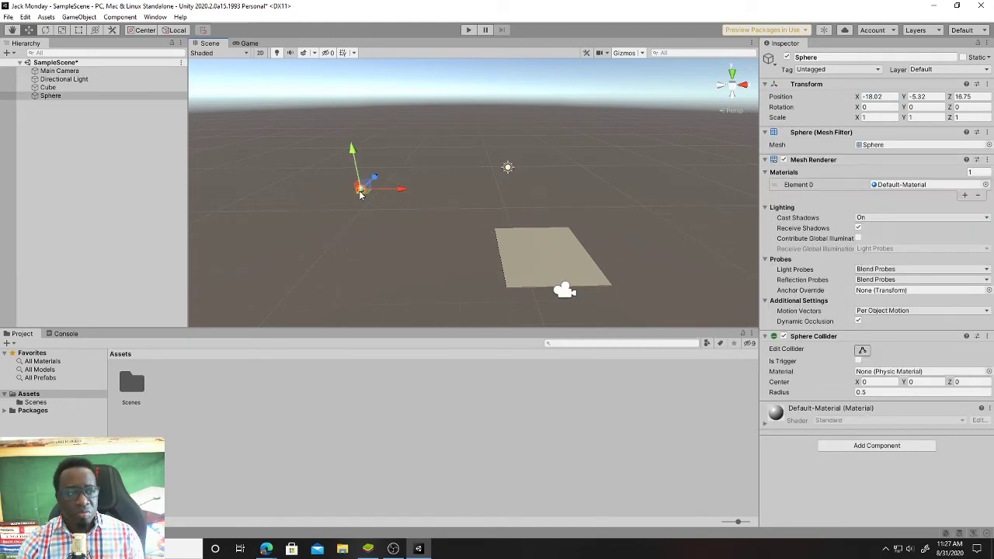
{"action": "left_click", "coordinate": [887, 97]}
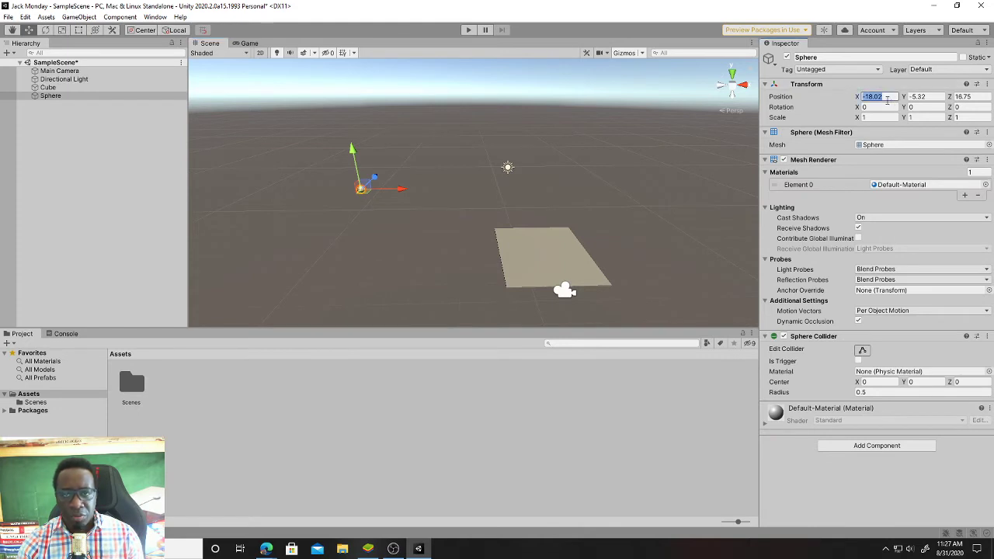
{"action": "type", "text": "0"}
{"action": "key", "text": "Tab"}
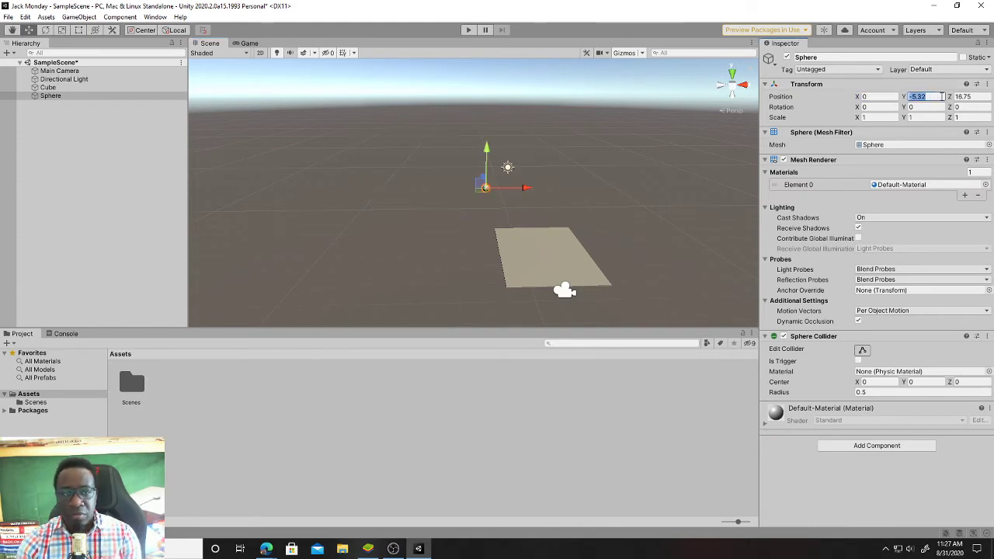
{"action": "type", "text": "0"}
{"action": "key", "text": "Tab"}
{"action": "type", "text": "0"}
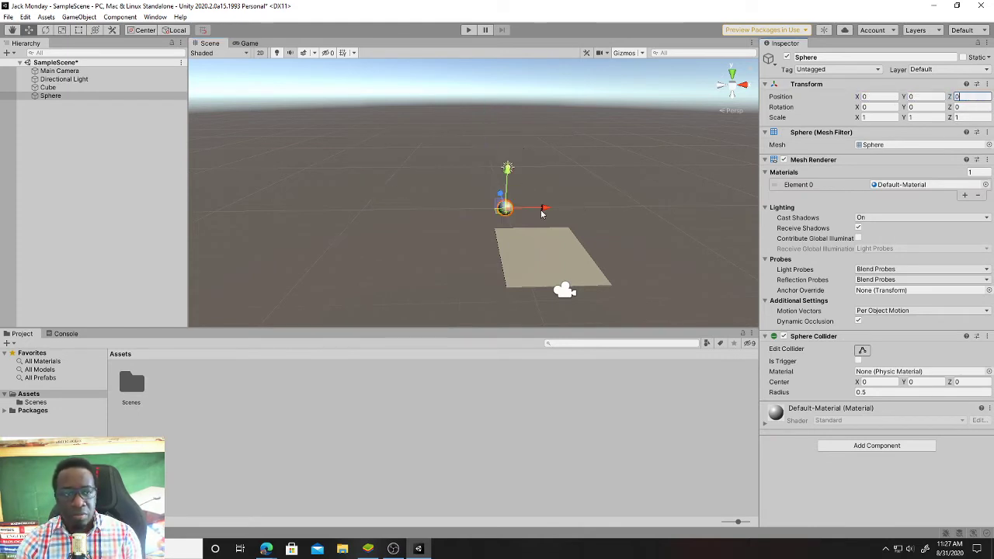
Move the sphere freehand with the Move tool, to about X 0.91, Y 2.16 and Z 29.16.
{"action": "left_click_drag", "start_coordinate": [542, 214], "coordinate": [719, 225], "text": "alt"}
{"action": "left_click_drag", "start_coordinate": [404, 199], "coordinate": [553, 231]}
{"action": "scroll", "coordinate": [476, 253], "scroll_direction": "down", "scroll_amount": 5, "text": "alt"}
{"action": "left_click_drag", "start_coordinate": [517, 176], "coordinate": [575, 148]}
{"action": "left_click_drag", "start_coordinate": [621, 218], "coordinate": [659, 70], "text": "alt"}
{"action": "left_click", "coordinate": [489, 235]}
{"action": "left_click", "coordinate": [442, 192]}
{"action": "left_click", "coordinate": [426, 187]}
{"action": "key", "text": "s"}
{"action": "mouse_move", "coordinate": [538, 197]}
{"action": "right_mouse_down"}
{"action": "mouse_move", "coordinate": [573, 188]}
{"action": "mouse_move", "coordinate": [529, 196]}
{"action": "mouse_move", "coordinate": [544, 186]}
{"action": "right_mouse_up"}
{"action": "left_click_drag", "start_coordinate": [588, 138], "coordinate": [644, 115]}
{"action": "right_click_drag", "start_coordinate": [544, 175], "coordinate": [471, 201]}
Set the flattened cube's Z position to -5.
{"action": "left_click", "coordinate": [470, 201]}
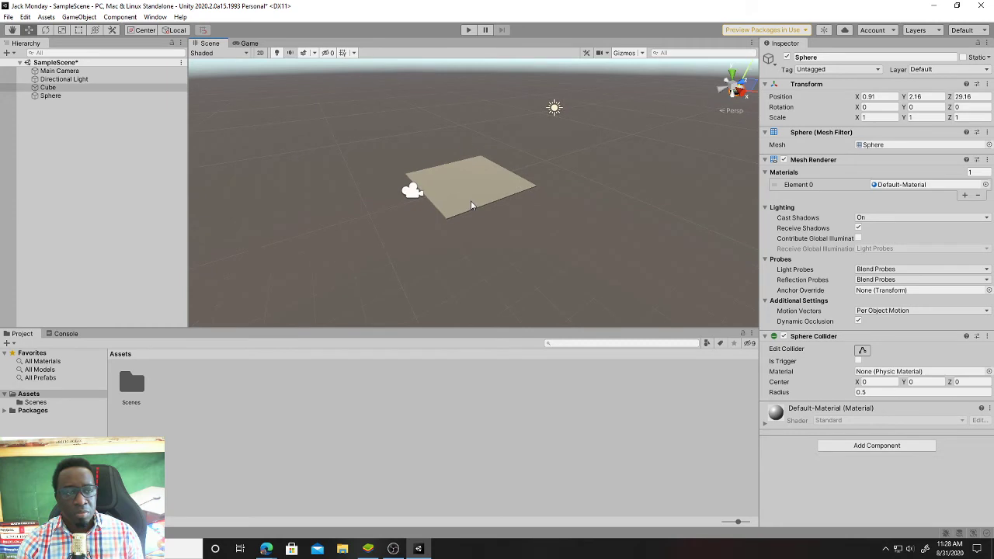
{"action": "left_click", "coordinate": [981, 96]}
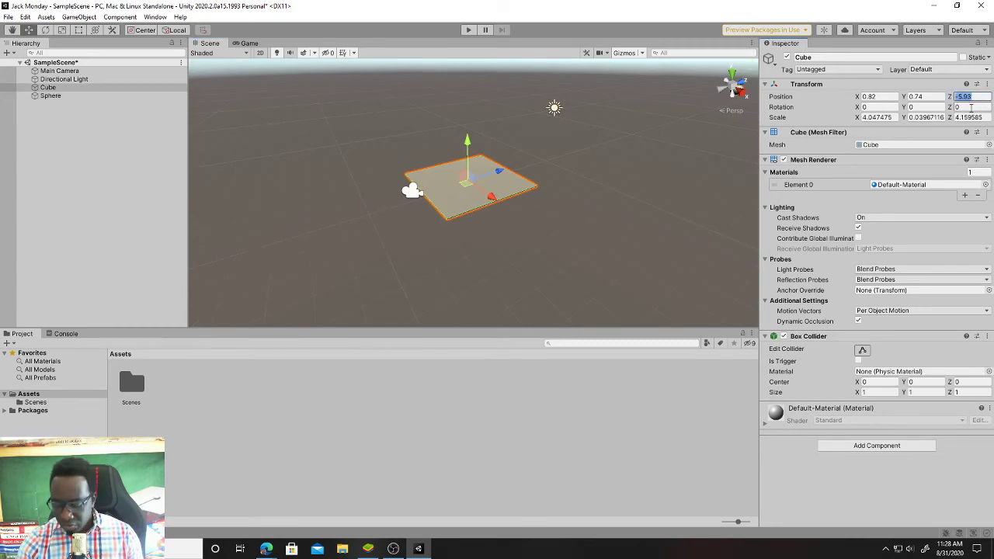
{"action": "type", "text": "-5"}
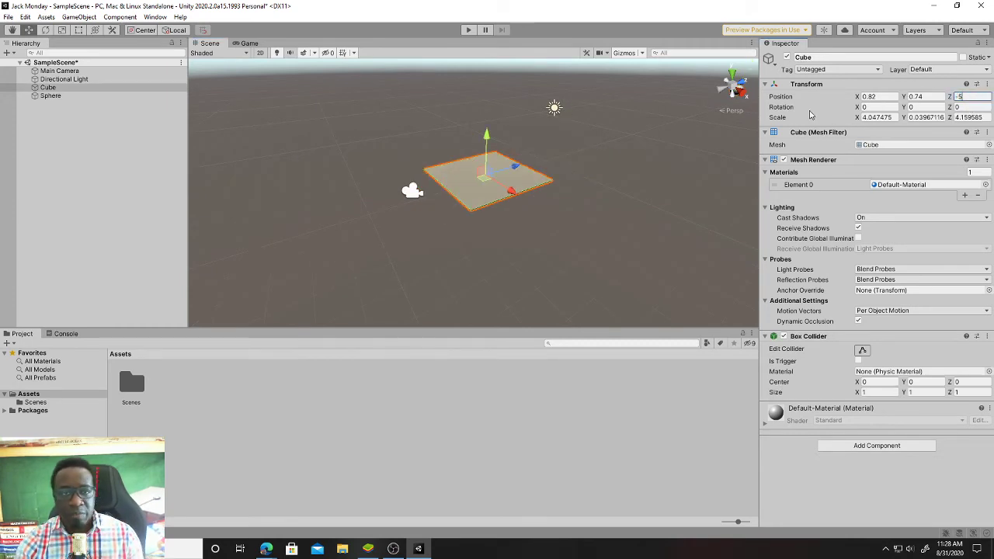
Set the sphere's Z position to -5 so it sits above the platform.
{"action": "left_click", "coordinate": [34, 97]}
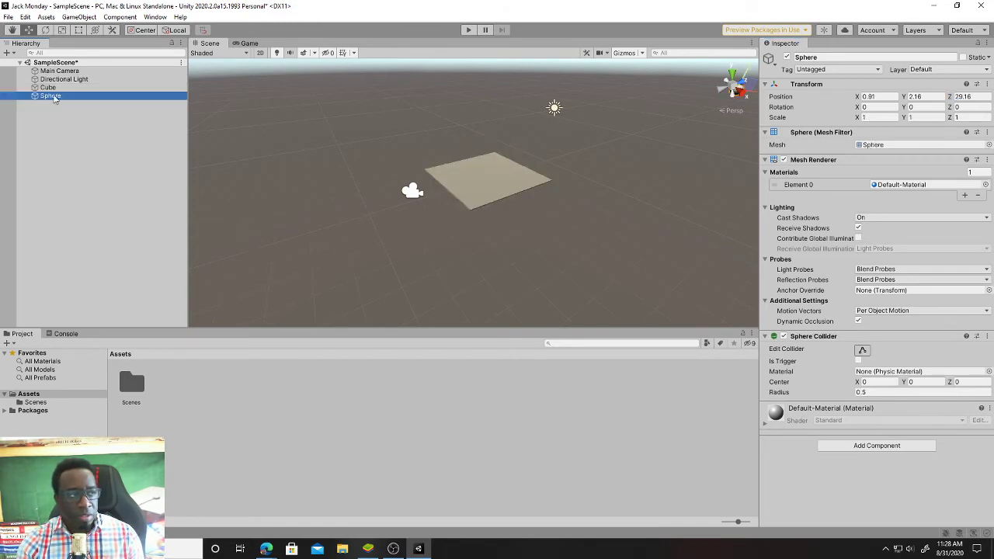
{"action": "double_click", "coordinate": [51, 97]}
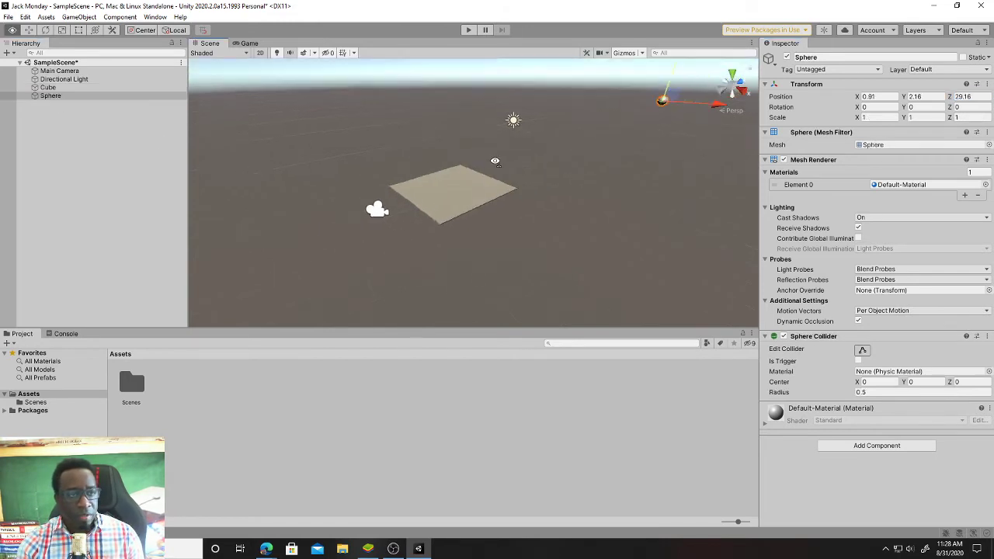
{"action": "left_click", "coordinate": [981, 97]}
{"action": "type", "text": "-5"}
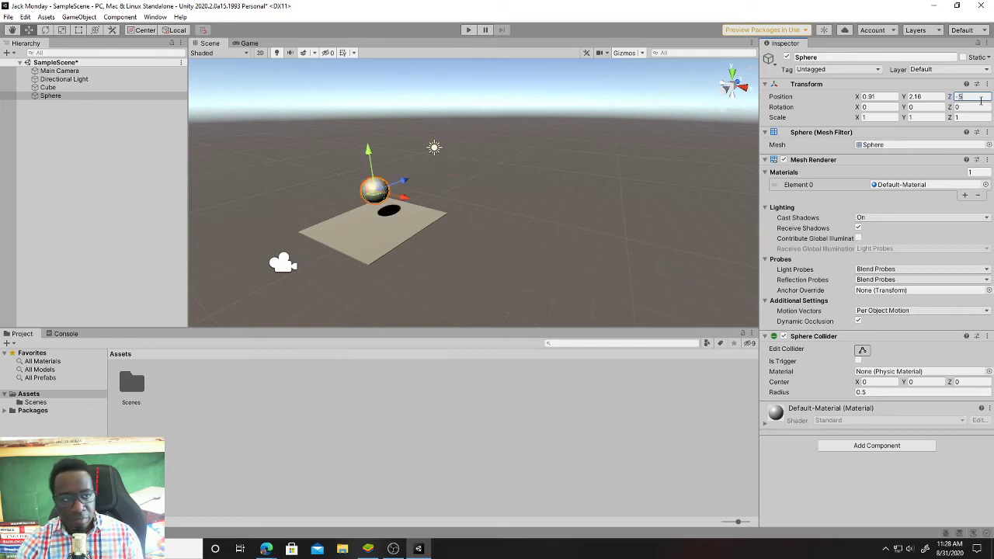
Set the flattened cube's X position to 5.
{"action": "right_click_drag", "start_coordinate": [458, 214], "coordinate": [595, 225]}
{"action": "key", "text": "w"}
{"action": "key", "text": "a"}
{"action": "left_click", "coordinate": [492, 245]}
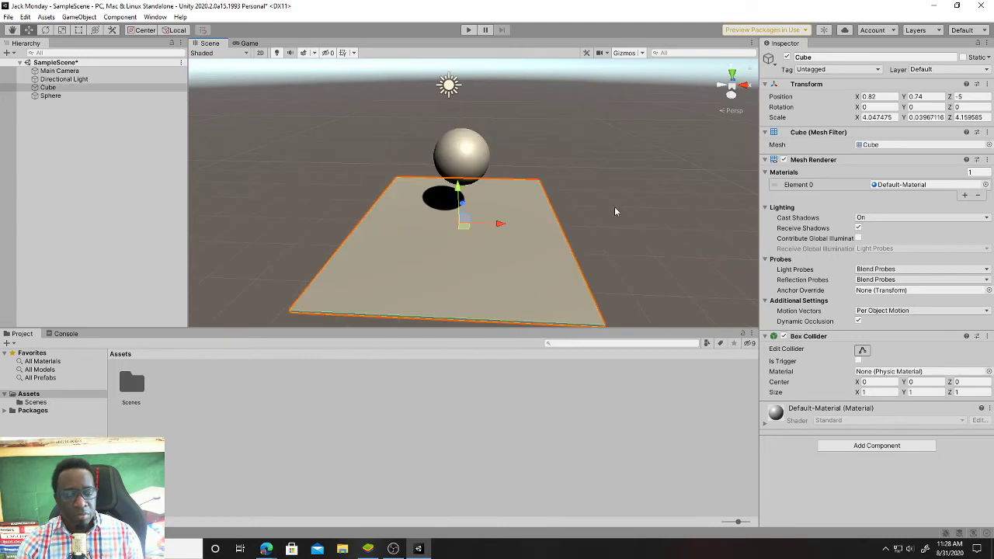
{"action": "left_click", "coordinate": [467, 158]}
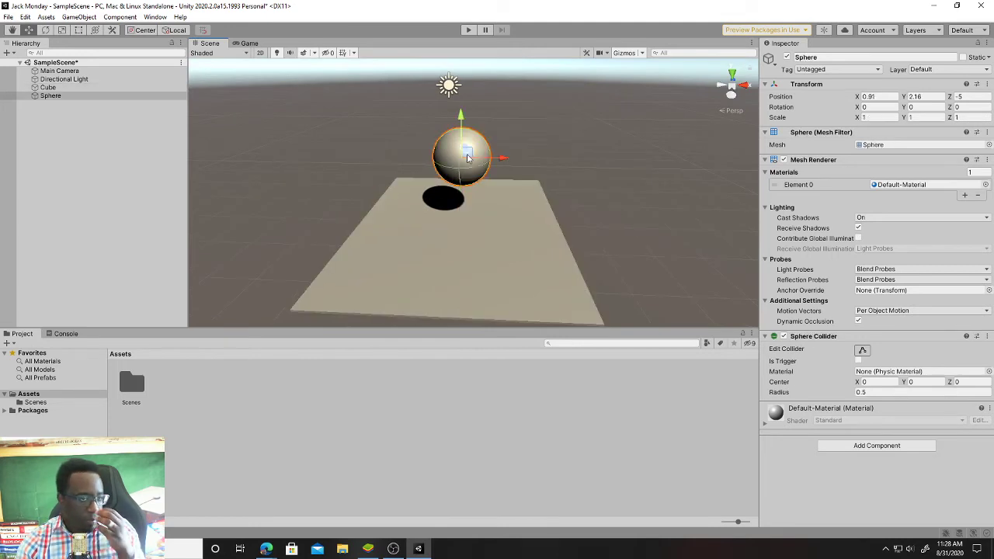
{"action": "left_click", "coordinate": [58, 88]}
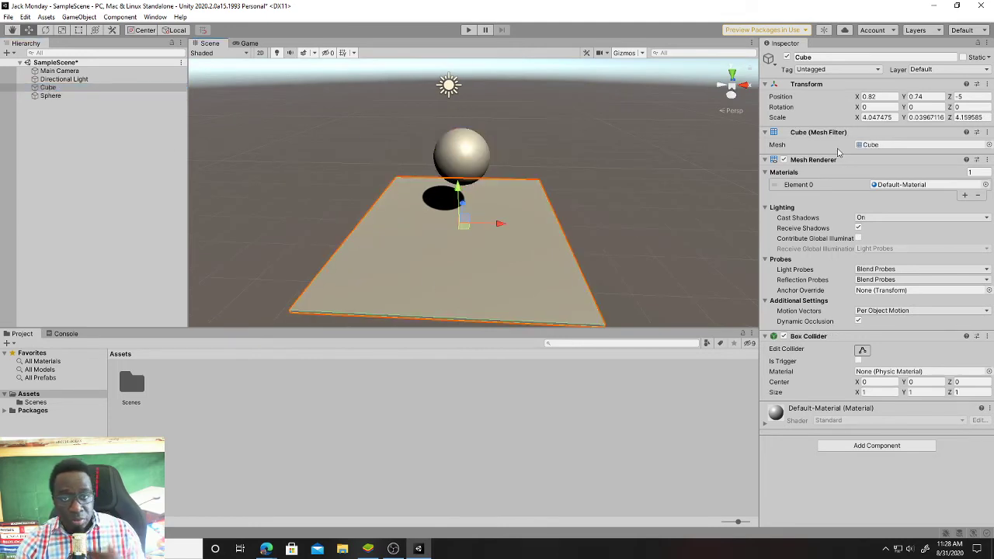
{"action": "left_click", "coordinate": [883, 96]}
{"action": "type", "text": "5"}
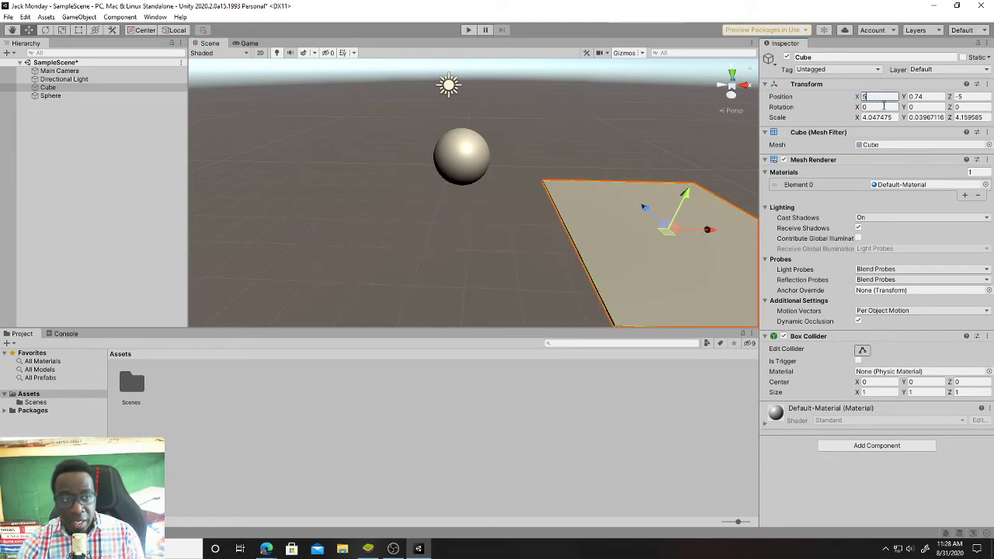
Set the sphere's X position to 5 so it sits above the moved platform.
{"action": "left_click", "coordinate": [48, 95]}
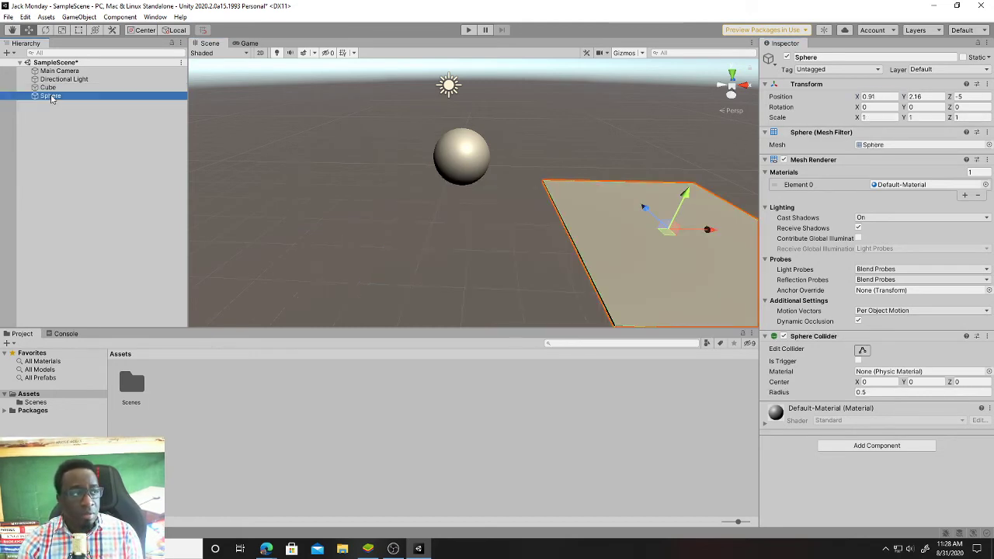
{"action": "left_click", "coordinate": [888, 96]}
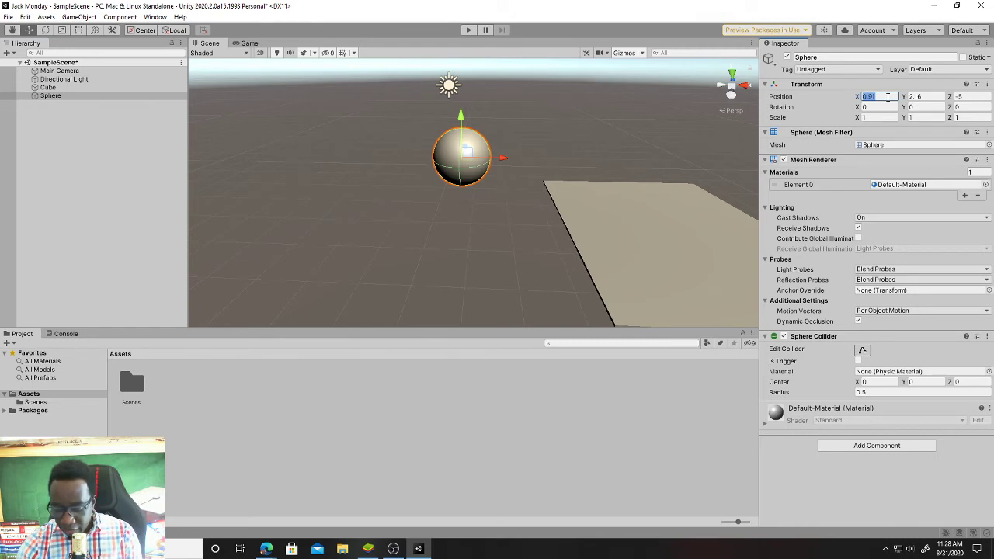
{"action": "type", "text": "5"}
{"action": "key", "text": "Return"}
{"action": "scroll", "coordinate": [468, 142], "scroll_direction": "down", "scroll_amount": 8}
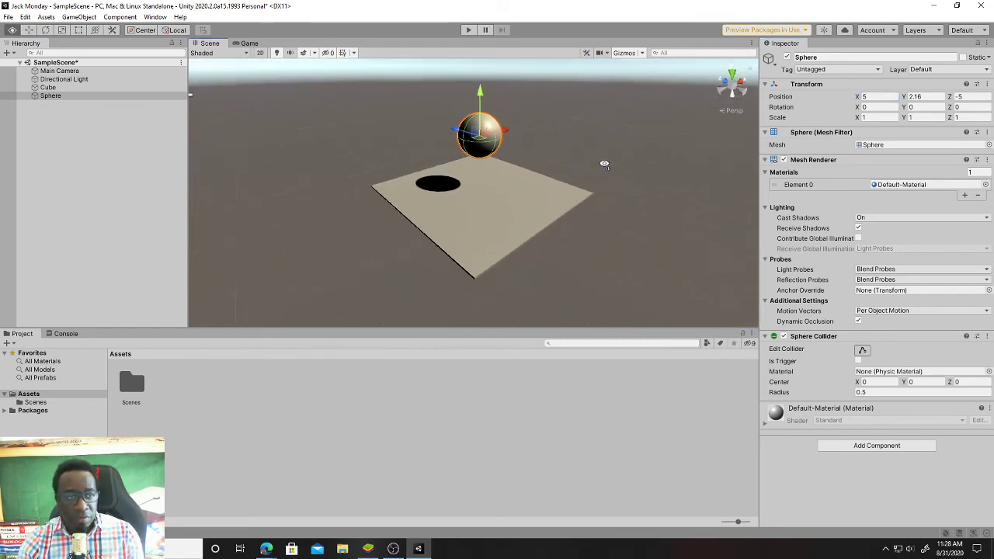
Set the Main Camera's X position to 5 to line it up with the platform and sphere.
{"action": "left_click", "coordinate": [400, 208]}
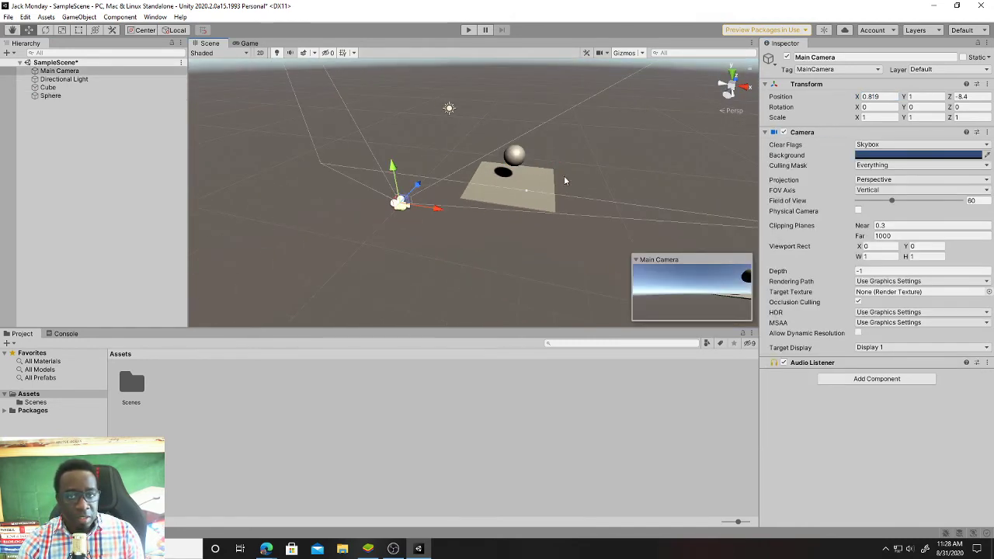
{"action": "left_click", "coordinate": [884, 95]}
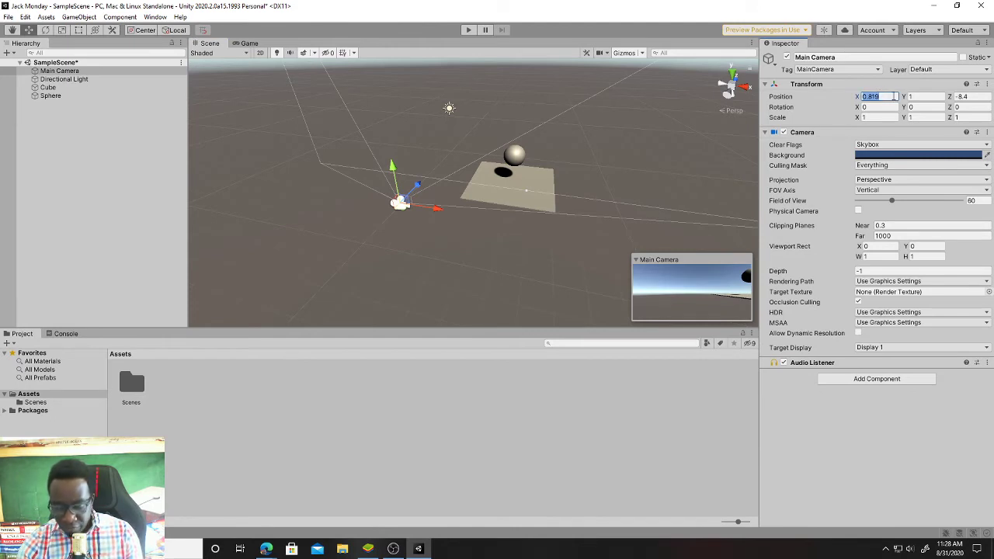
{"action": "type", "text": "5"}
{"action": "left_click_drag", "start_coordinate": [492, 235], "coordinate": [424, 233], "text": "alt"}
{"action": "middle_click_drag", "start_coordinate": [590, 257], "coordinate": [449, 213]}
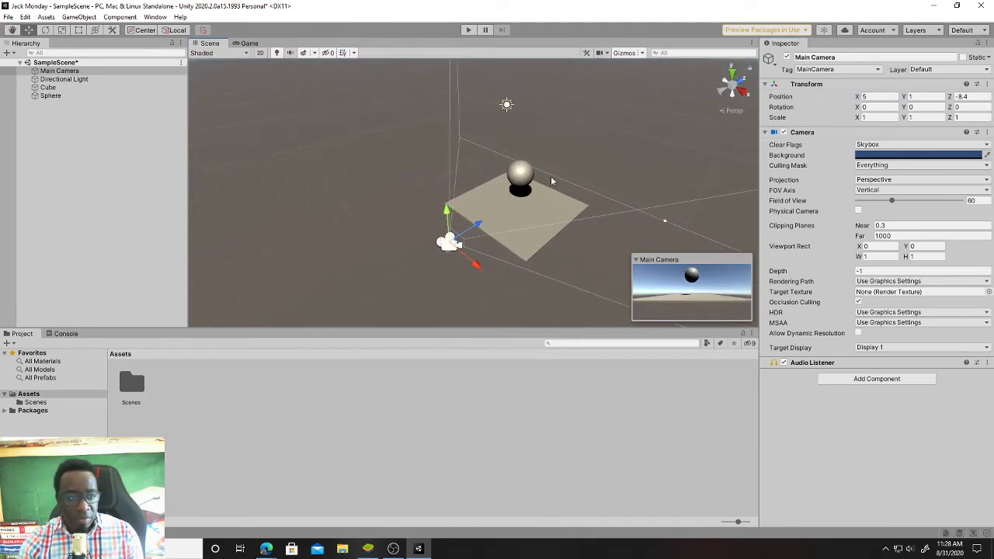
{"action": "left_click_drag", "start_coordinate": [598, 229], "coordinate": [445, 245], "text": "alt"}
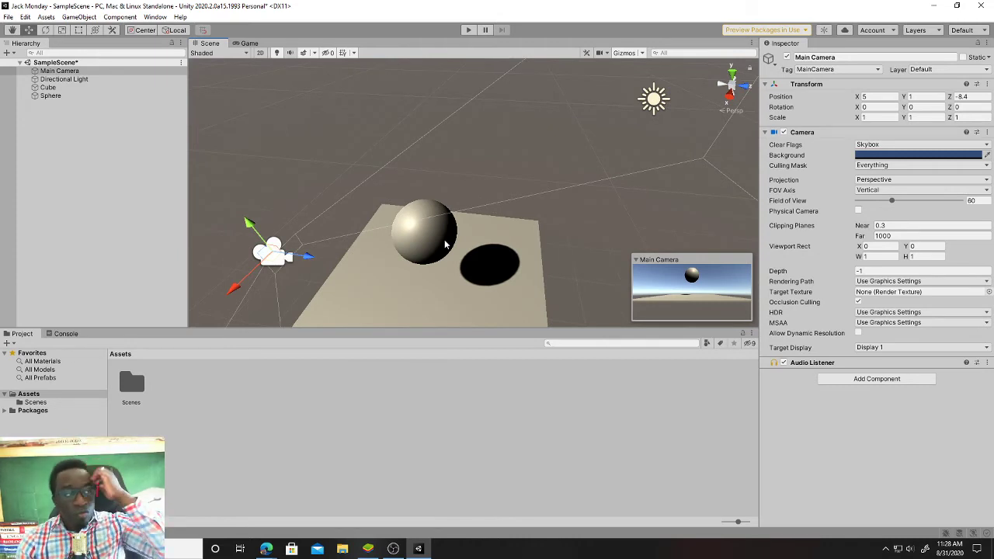
Go through the scene's objects one by one to compare the components each of them has.
{"action": "left_click", "coordinate": [63, 98]}
{"action": "key", "text": "Up"}
{"action": "key", "text": "Up"}
{"action": "key", "text": "Up"}
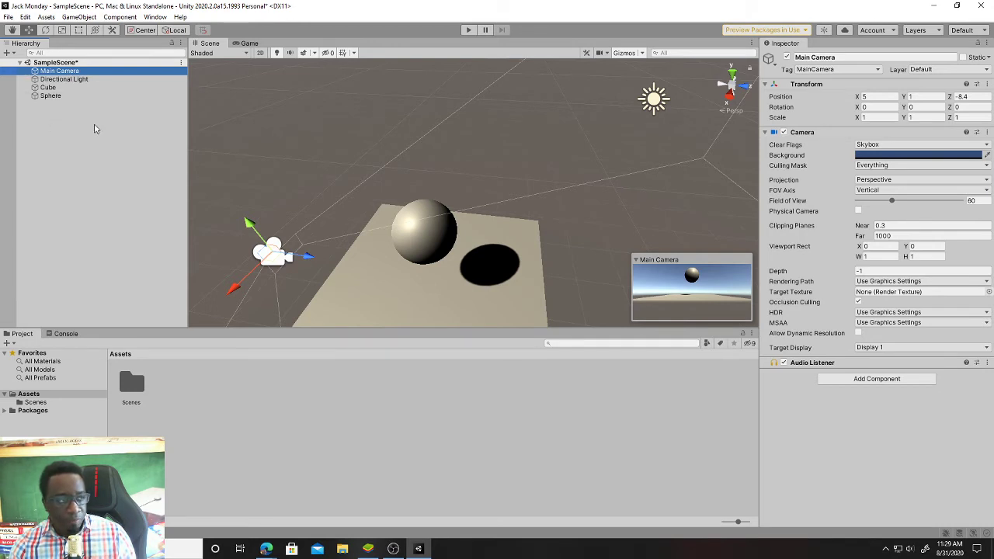
{"action": "left_click", "coordinate": [48, 87]}
Collapse the sphere's Mesh Renderer and Sphere Collider components, leaving its Transform expanded.
{"action": "left_click", "coordinate": [51, 96]}
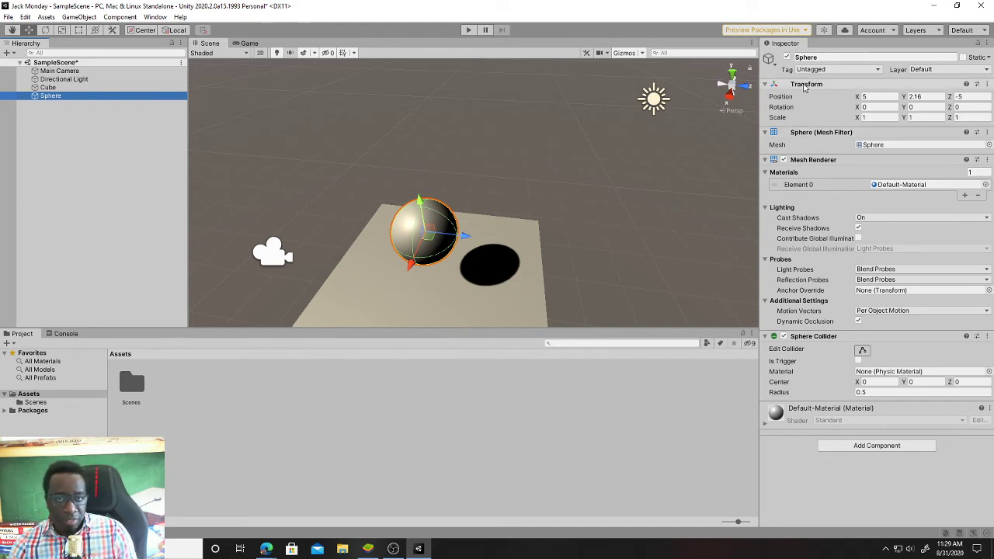
{"action": "left_click", "coordinate": [807, 161]}
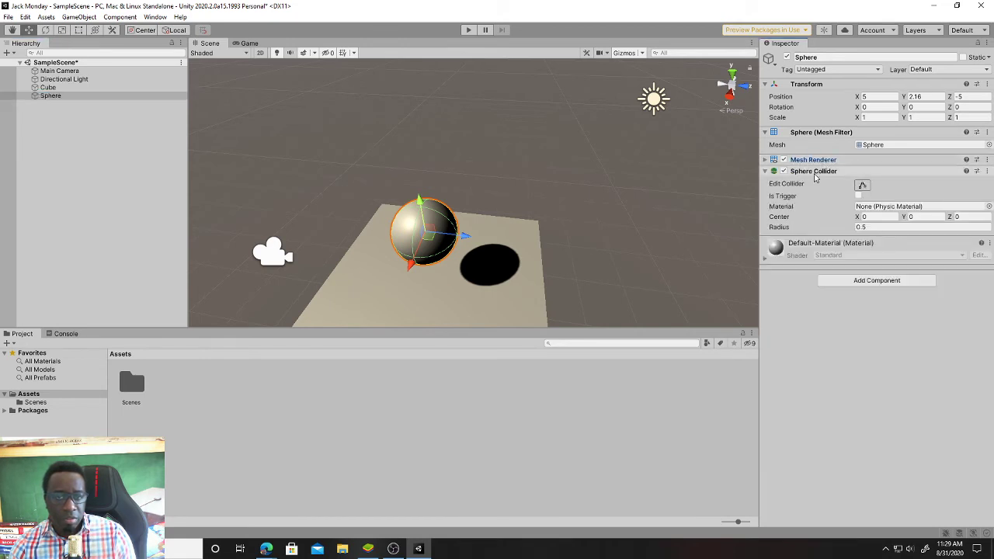
{"action": "left_click", "coordinate": [765, 173]}
{"action": "left_click", "coordinate": [765, 173]}
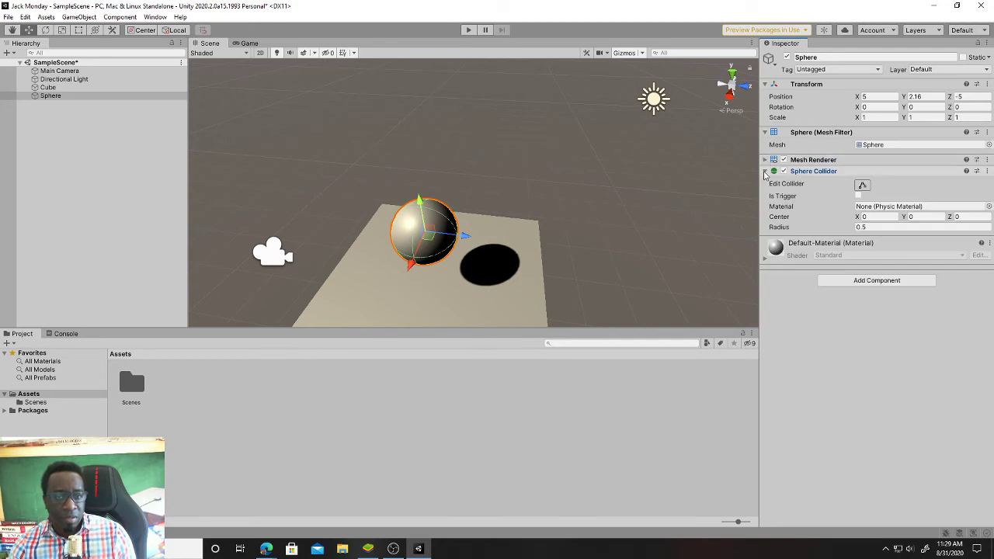
{"action": "left_click", "coordinate": [766, 171]}
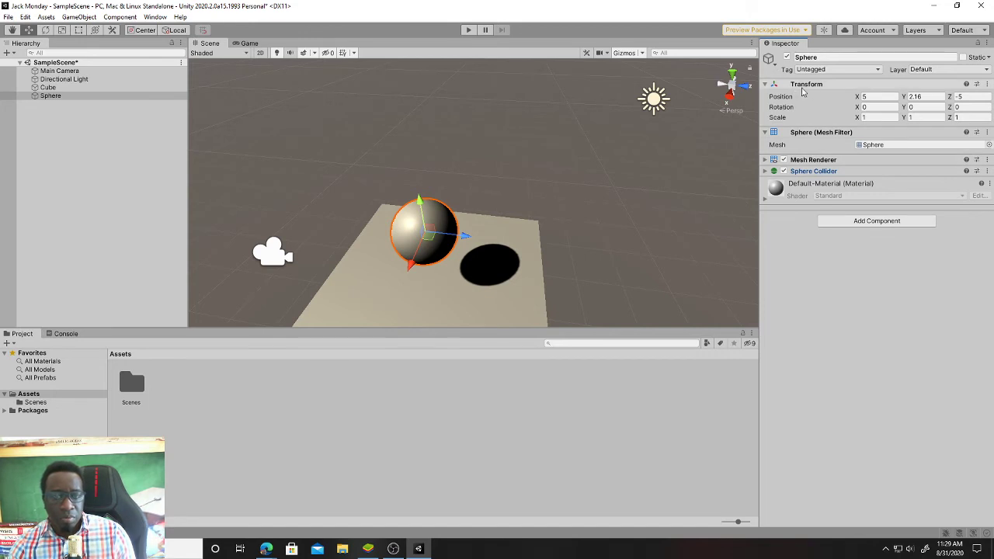
{"action": "left_click", "coordinate": [766, 85]}
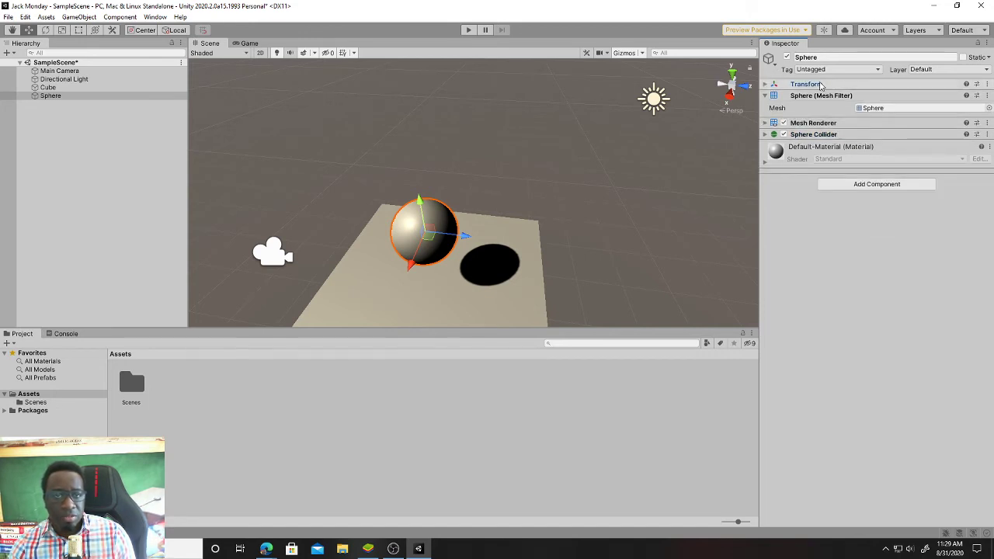
{"action": "left_click", "coordinate": [766, 85]}
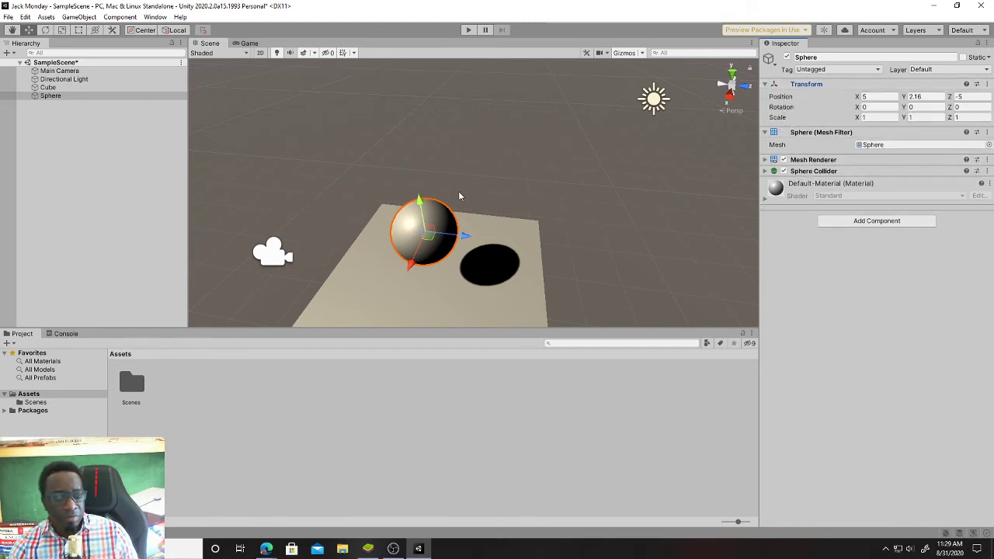
Check the Transform positions of the Main Camera, the Cube and the Sphere.
{"action": "left_click_drag", "start_coordinate": [476, 260], "coordinate": [458, 206], "text": "alt"}
{"action": "left_click", "coordinate": [430, 212]}
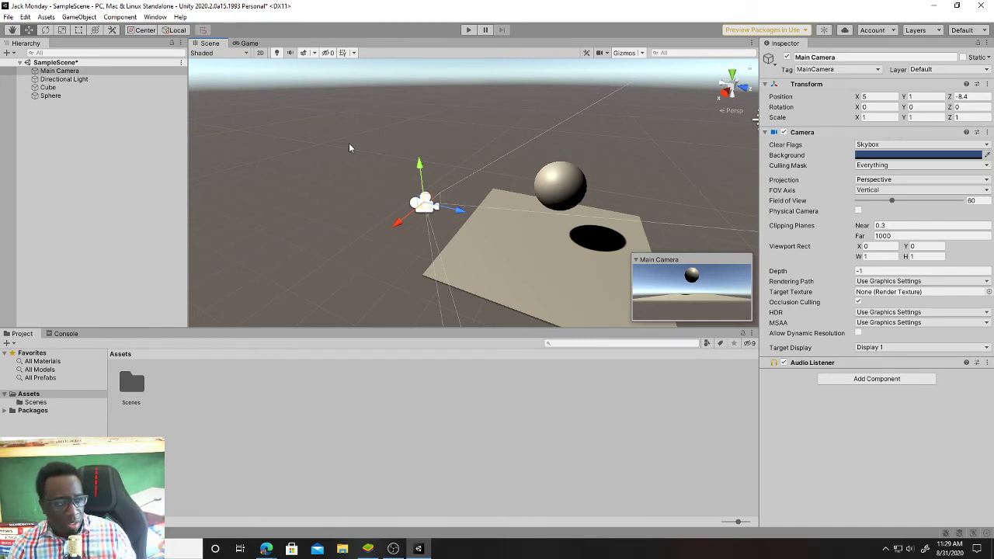
{"action": "left_click_drag", "start_coordinate": [485, 250], "coordinate": [559, 253], "text": "alt"}
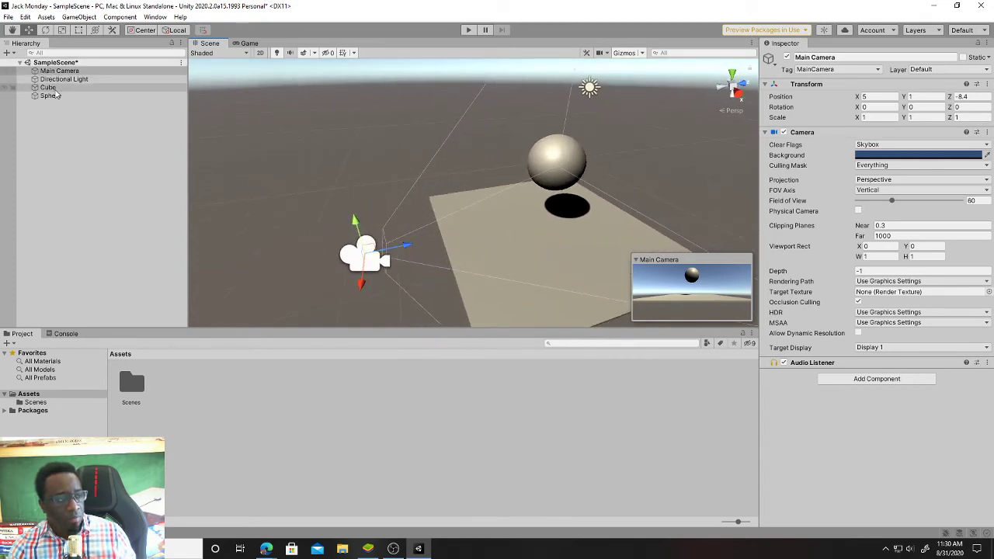
{"action": "left_click", "coordinate": [48, 88]}
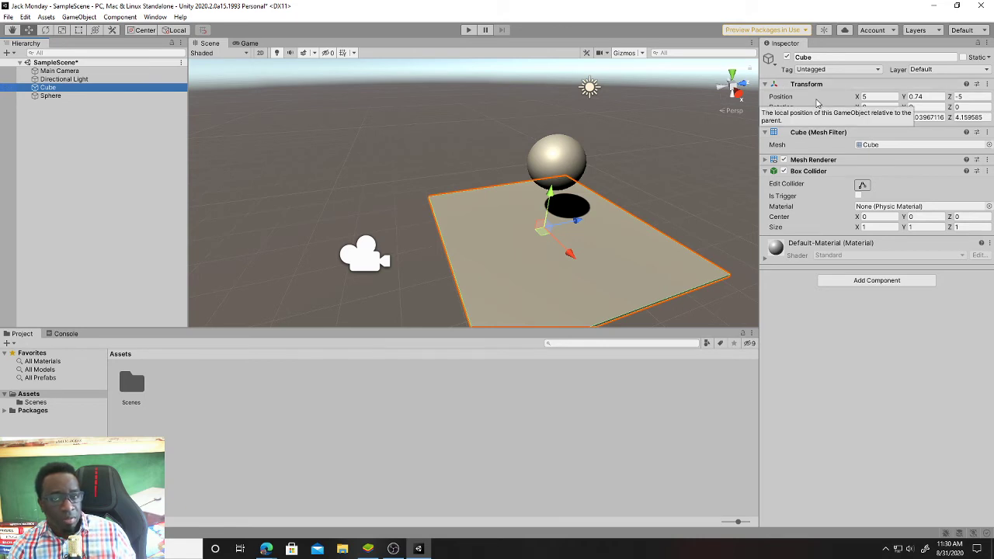
{"action": "double_click", "coordinate": [49, 97]}
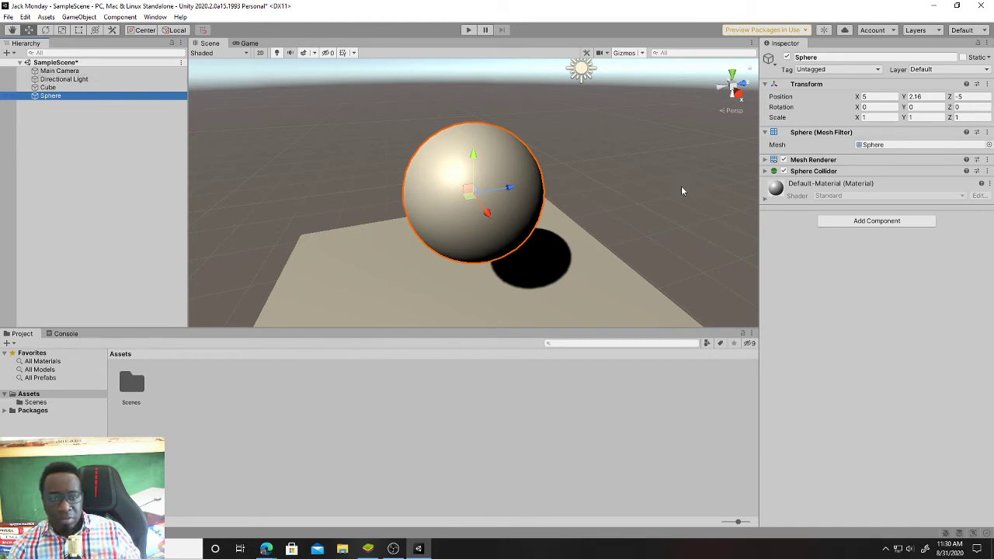
Move the sphere freehand above the platform to about X 5.08 and Z -5.23 with the Move tool.
{"action": "scroll", "coordinate": [675, 178], "scroll_direction": "down", "scroll_amount": 10}
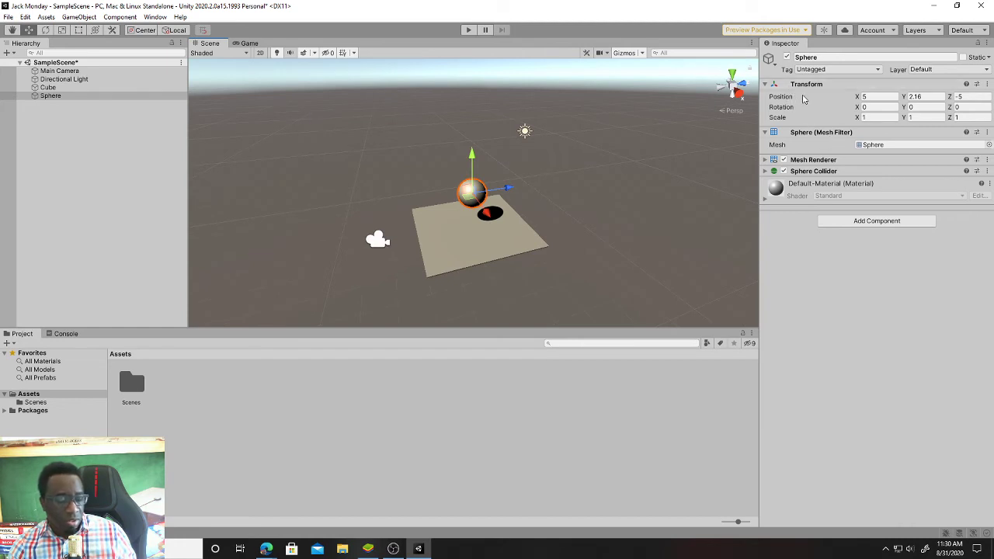
{"action": "left_click_drag", "start_coordinate": [505, 189], "coordinate": [586, 195]}
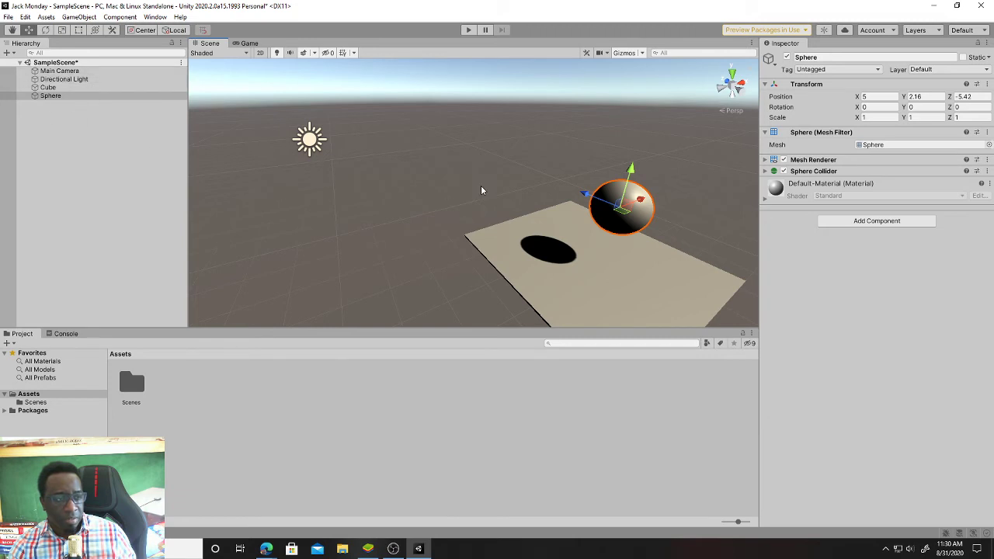
{"action": "left_click_drag", "start_coordinate": [481, 188], "coordinate": [451, 208], "text": "alt"}
{"action": "left_click_drag", "start_coordinate": [615, 187], "coordinate": [351, 215], "text": "alt"}
{"action": "scroll", "coordinate": [637, 201], "scroll_direction": "up", "scroll_amount": 6}
{"action": "scroll", "coordinate": [373, 215], "scroll_direction": "down", "scroll_amount": 8}
{"action": "left_click_drag", "start_coordinate": [482, 198], "coordinate": [504, 179]}
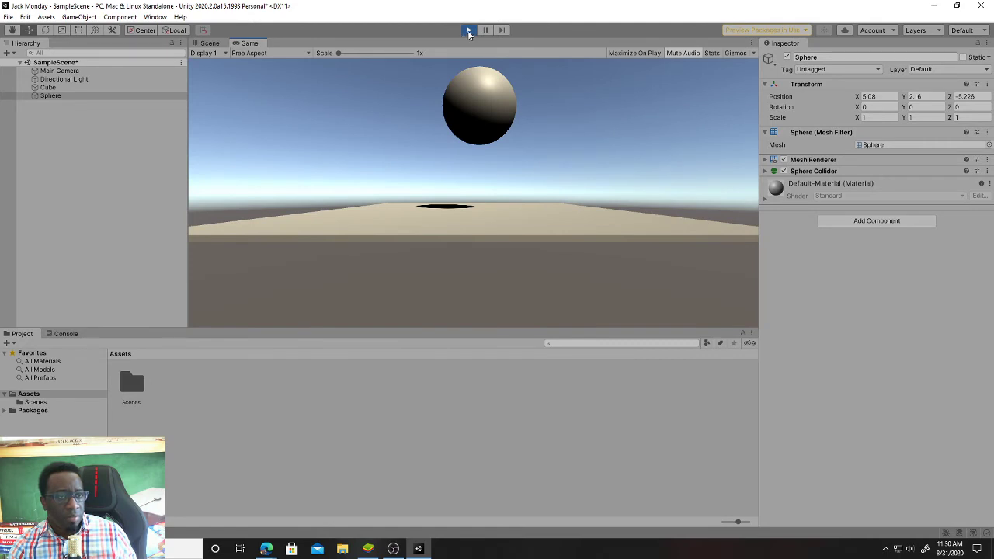
Try raising the Main Camera to about Y 2.41 during Play mode, check the game view, and exit Play mode.
{"action": "left_click", "coordinate": [208, 44]}
{"action": "left_click", "coordinate": [276, 260]}
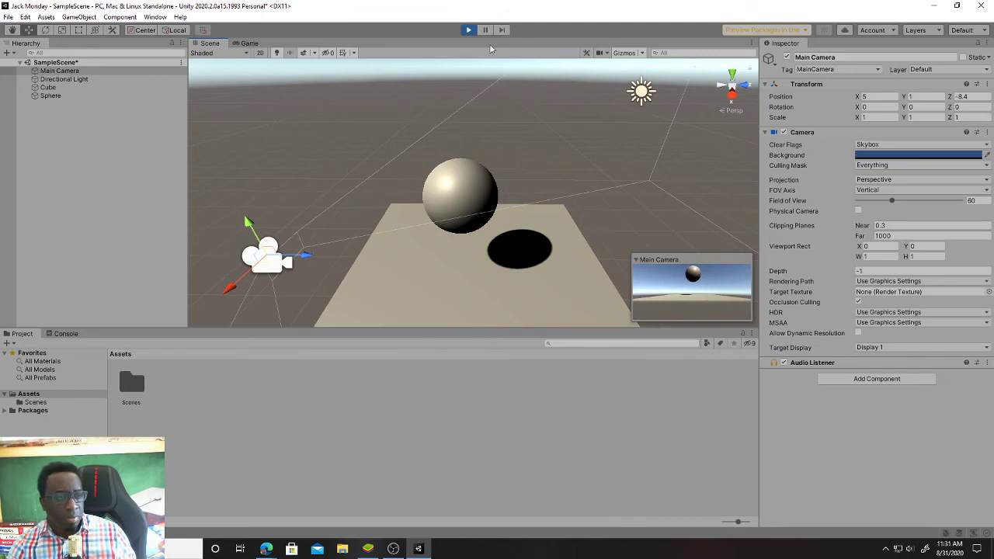
{"action": "left_click_drag", "start_coordinate": [248, 222], "coordinate": [200, 136]}
{"action": "left_click", "coordinate": [250, 44]}
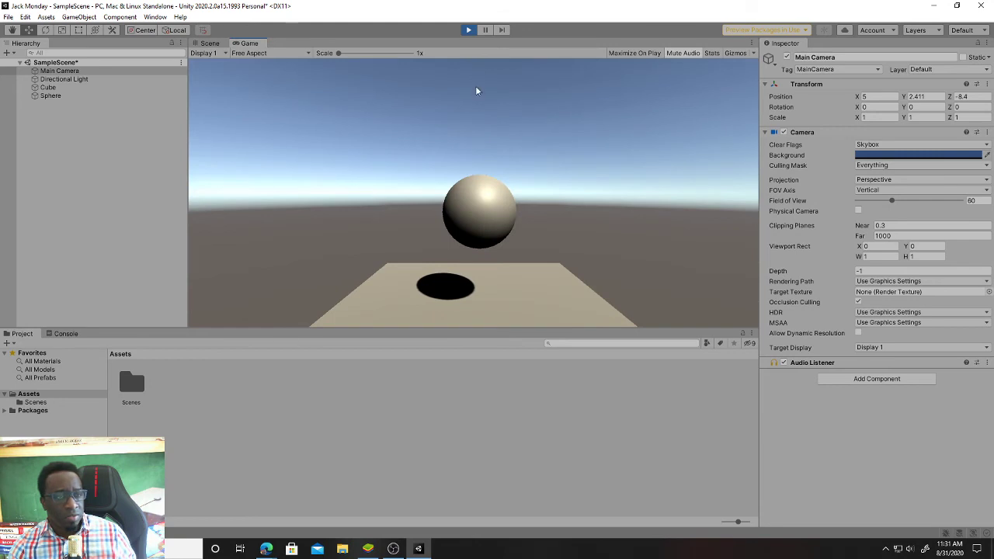
{"action": "left_click", "coordinate": [209, 44]}
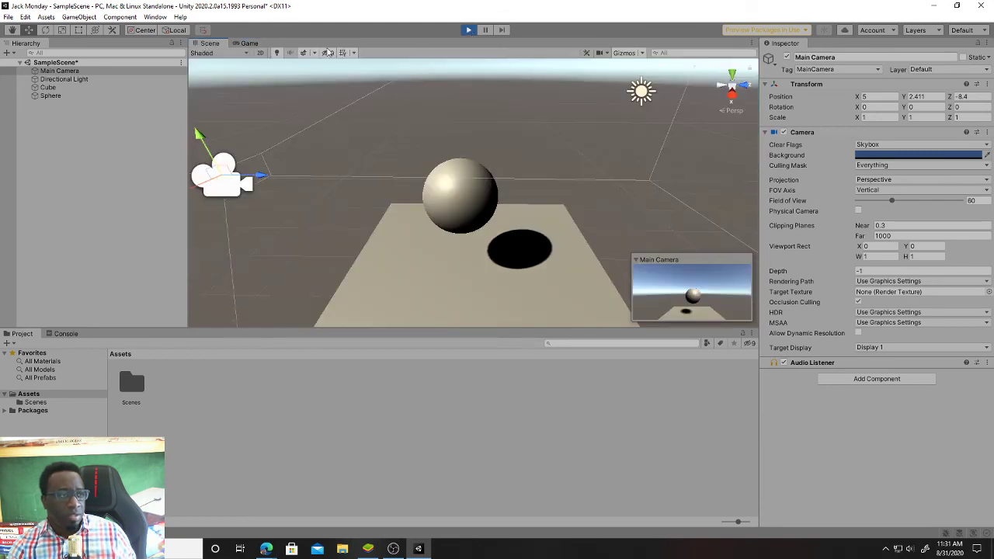
{"action": "left_click", "coordinate": [469, 31]}
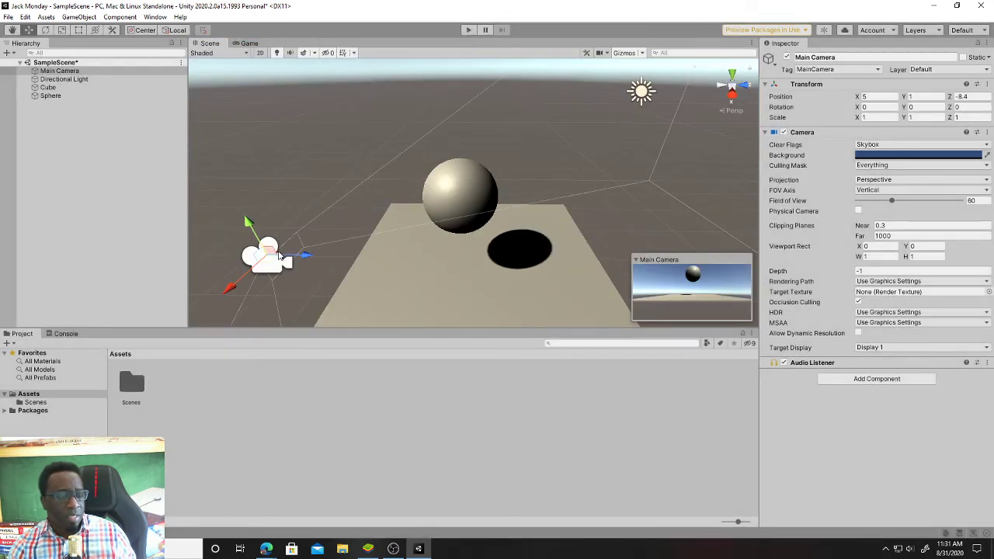
Raise the Main Camera freehand to about Y 2.02 outside Play mode and check the framing in the game view.
{"action": "left_click_drag", "start_coordinate": [280, 257], "coordinate": [479, 101], "text": "alt"}
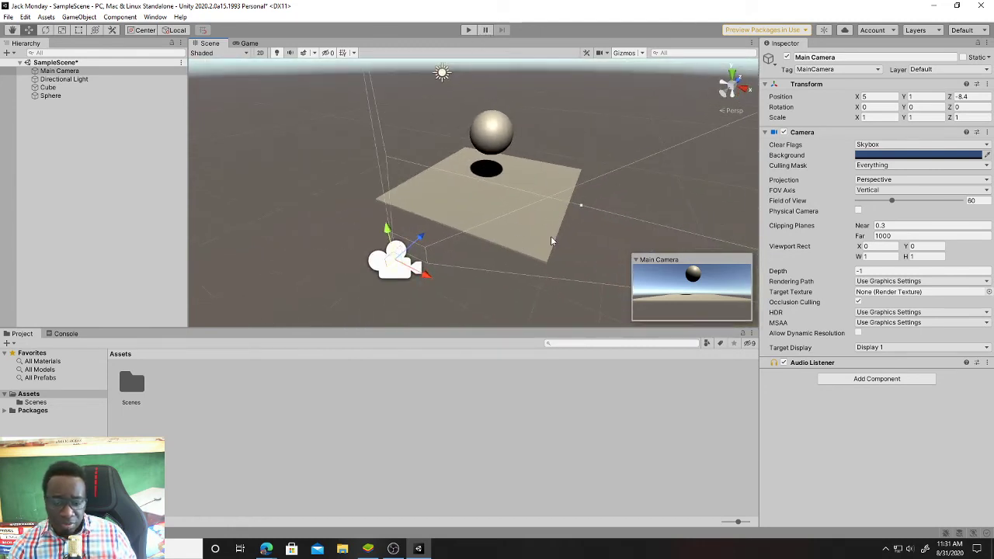
{"action": "left_click_drag", "start_coordinate": [521, 210], "coordinate": [346, 147], "text": "alt"}
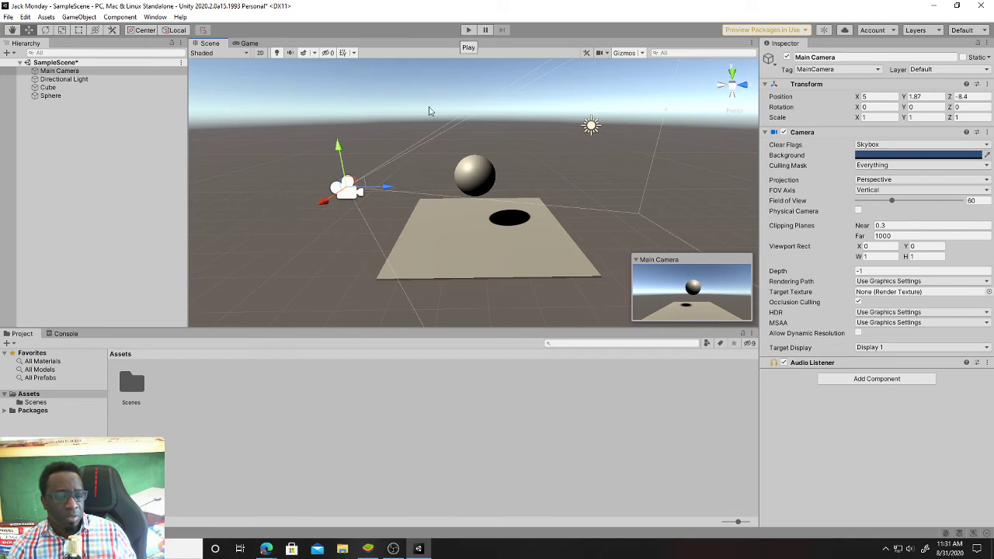
{"action": "left_click_drag", "start_coordinate": [418, 222], "coordinate": [535, 241], "text": "alt"}
{"action": "scroll", "coordinate": [423, 244], "scroll_direction": "up", "scroll_amount": 4}
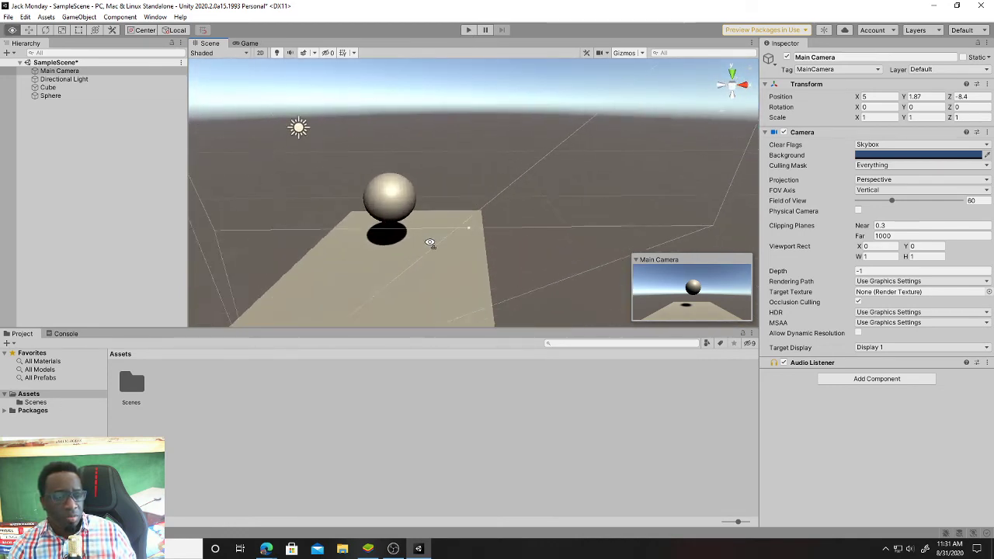
{"action": "left_click_drag", "start_coordinate": [430, 244], "coordinate": [343, 251], "text": "alt"}
{"action": "left_click_drag", "start_coordinate": [463, 235], "coordinate": [542, 216], "text": "alt"}
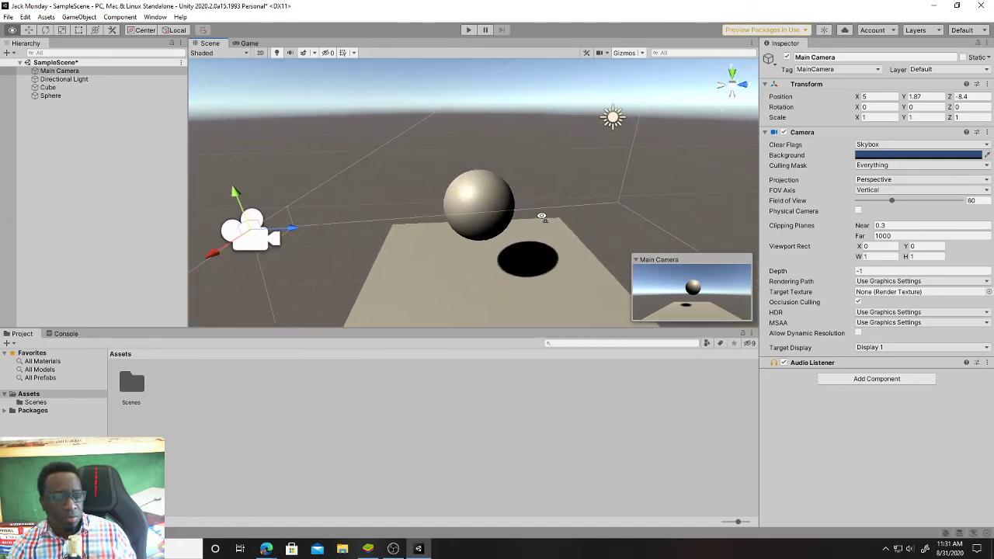
{"action": "mouse_move", "coordinate": [235, 194]}
{"action": "left_mouse_down"}
{"action": "mouse_move", "coordinate": [216, 149]}
{"action": "mouse_move", "coordinate": [241, 192]}
{"action": "mouse_move", "coordinate": [237, 181]}
{"action": "left_mouse_up"}
{"action": "left_click", "coordinate": [249, 43]}
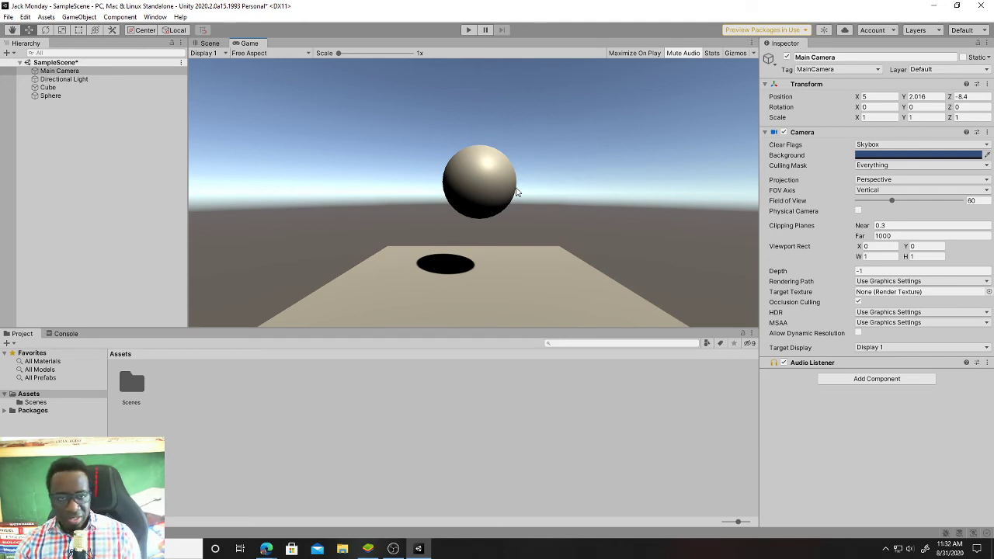
Add a Rigidbody component from the Physics category to the Sphere.
{"action": "left_click", "coordinate": [51, 95]}
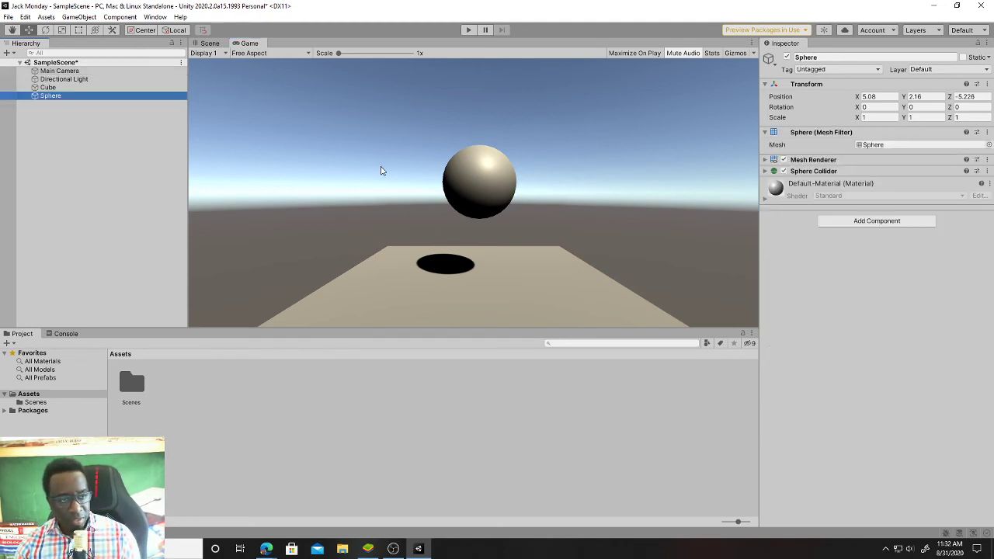
{"action": "left_click", "coordinate": [872, 222]}
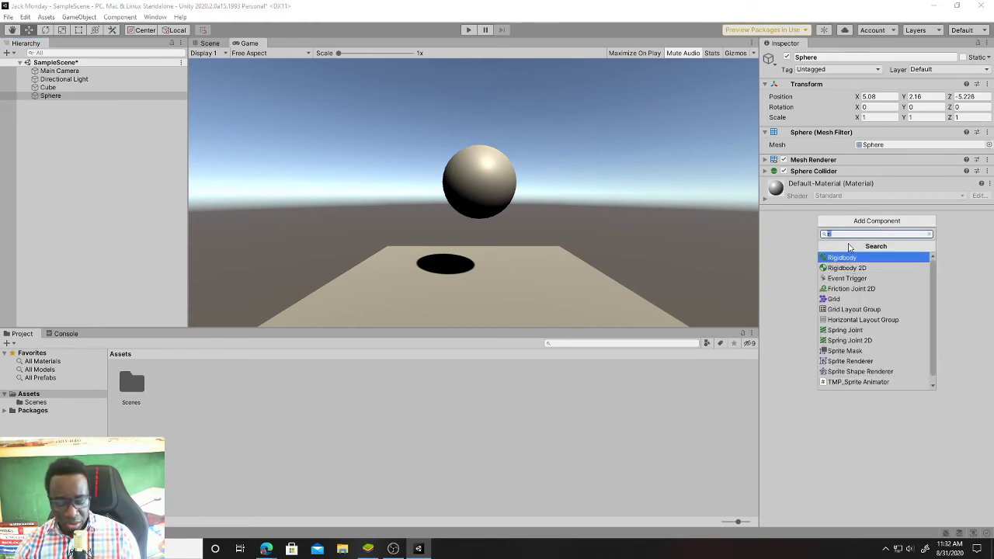
{"action": "scroll", "coordinate": [862, 310], "scroll_direction": "down", "scroll_amount": 3}
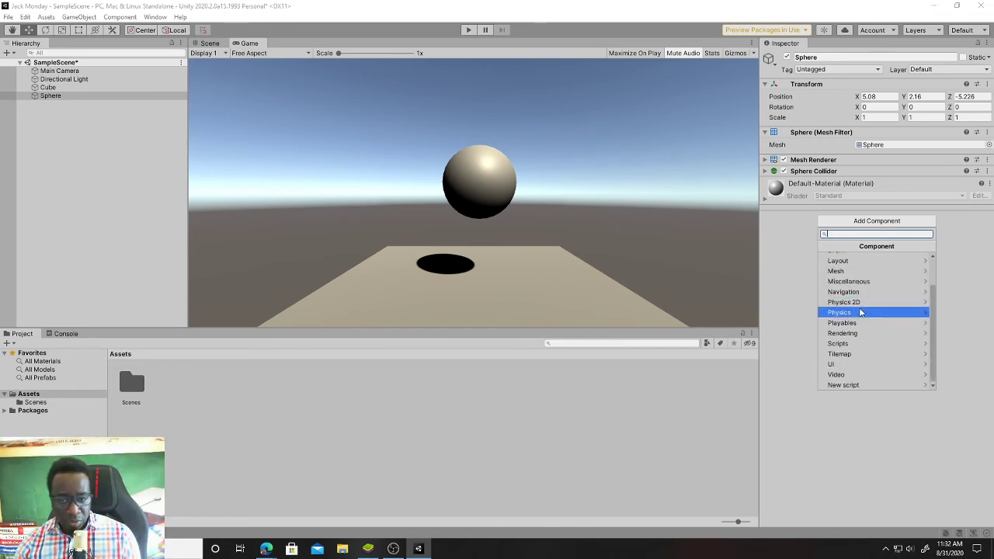
{"action": "scroll", "coordinate": [863, 305], "scroll_direction": "up", "scroll_amount": 3}
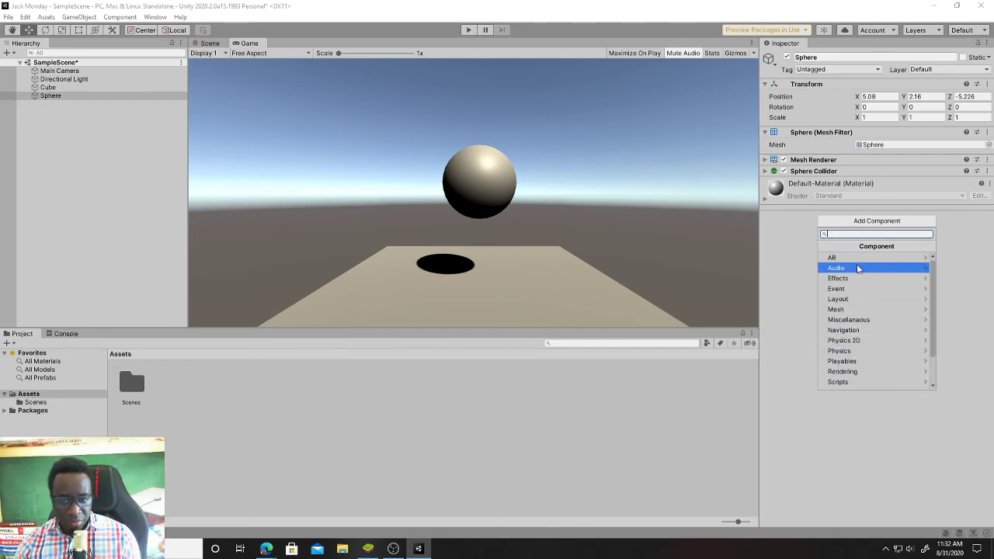
{"action": "left_click", "coordinate": [850, 351]}
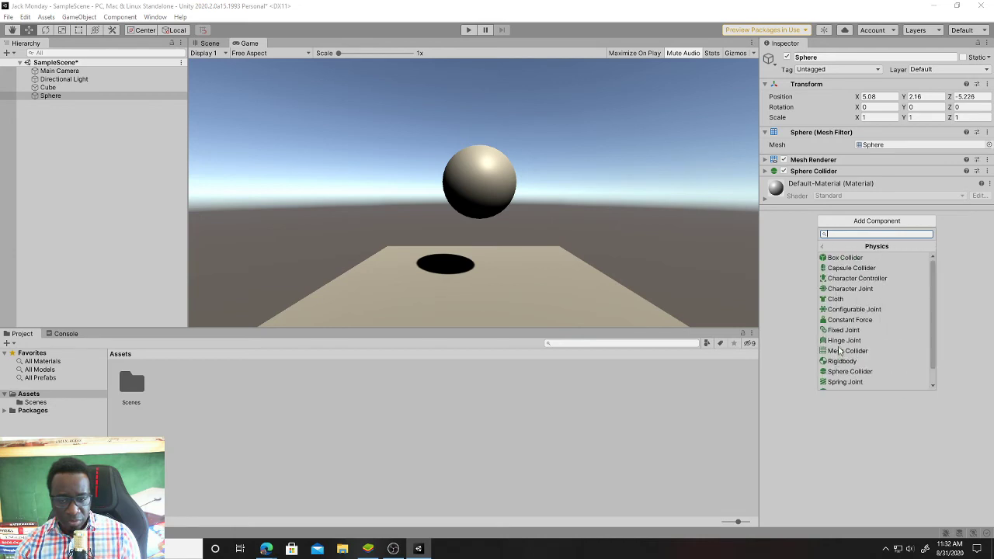
{"action": "scroll", "coordinate": [869, 326], "scroll_direction": "down", "scroll_amount": 1}
{"action": "scroll", "coordinate": [870, 334], "scroll_direction": "up", "scroll_amount": 1}
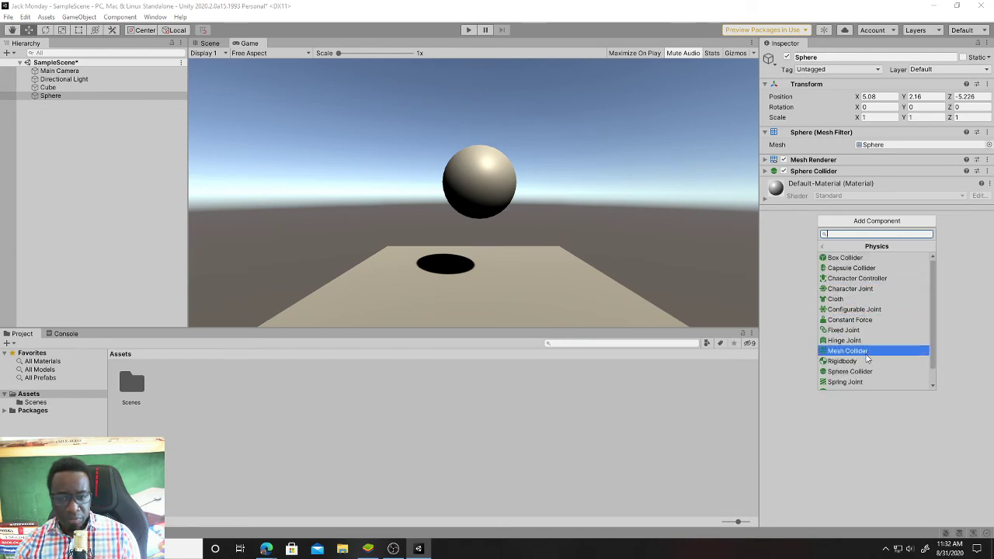
{"action": "left_click", "coordinate": [824, 247]}
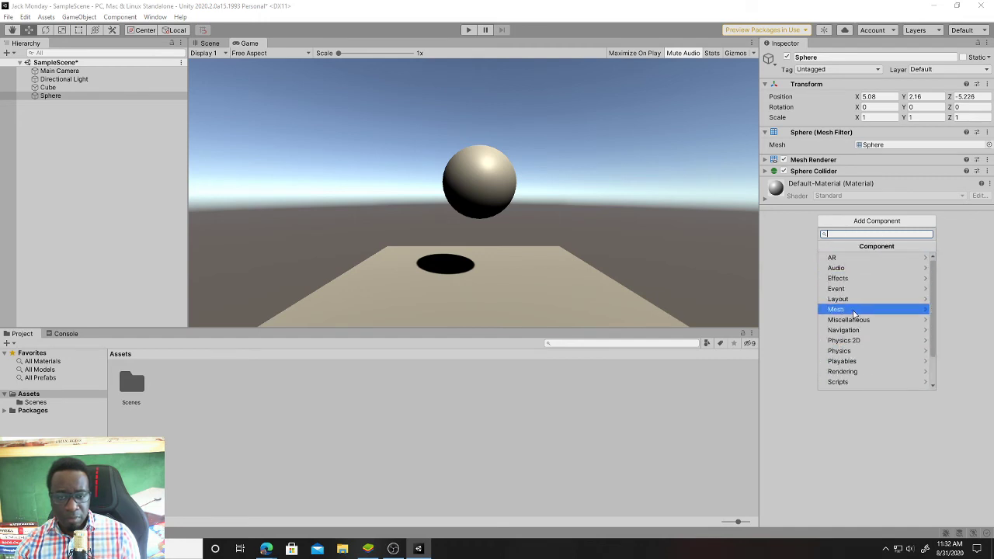
{"action": "left_click", "coordinate": [866, 353]}
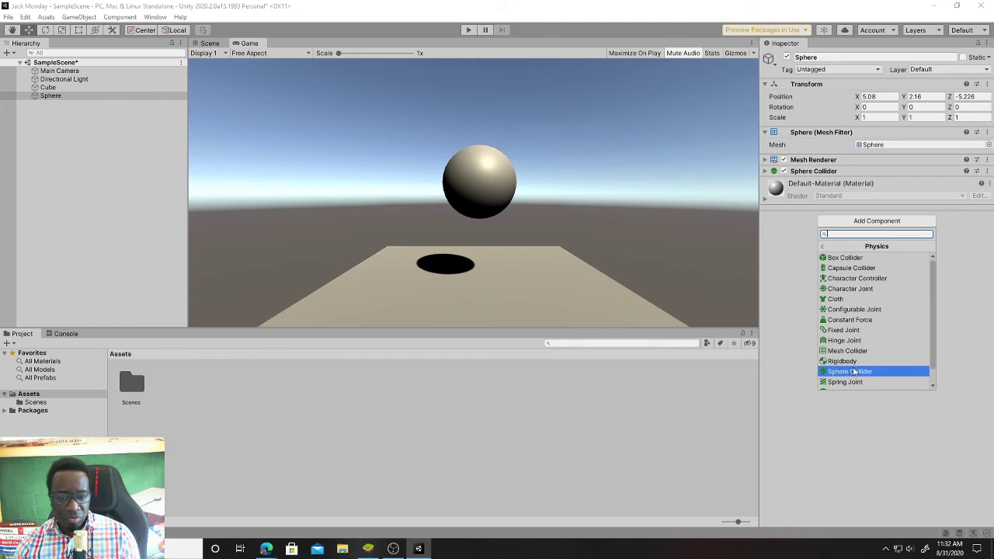
{"action": "left_click", "coordinate": [845, 361]}
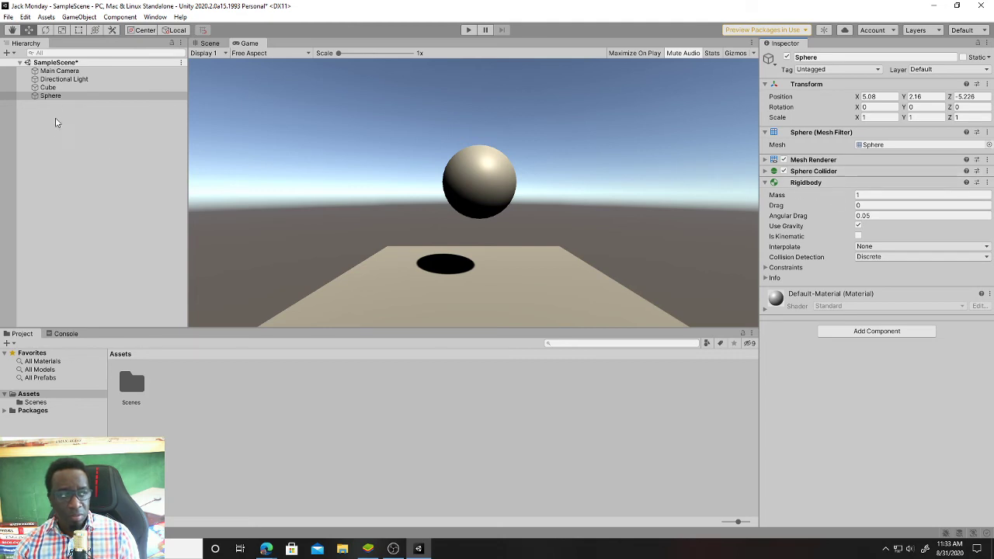
Compare the components of the Cube, the Directional Light and the Sphere.
{"action": "left_click", "coordinate": [52, 88]}
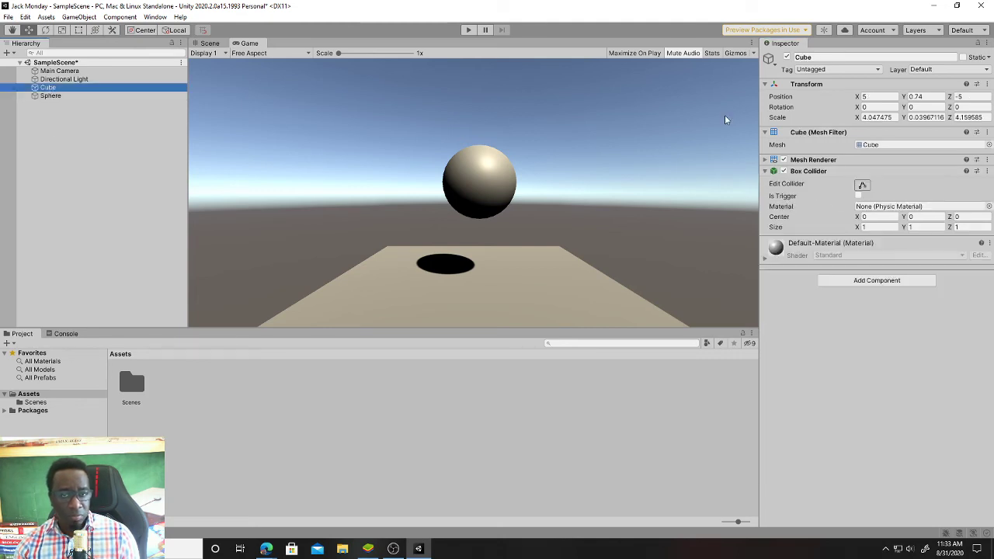
{"action": "left_click_drag", "start_coordinate": [48, 88], "coordinate": [74, 87]}
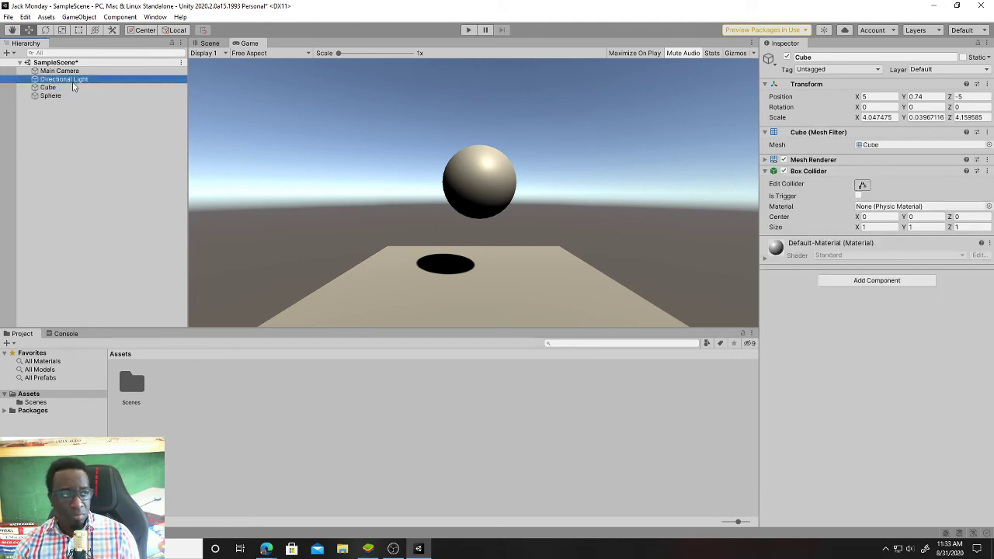
{"action": "left_click", "coordinate": [62, 71]}
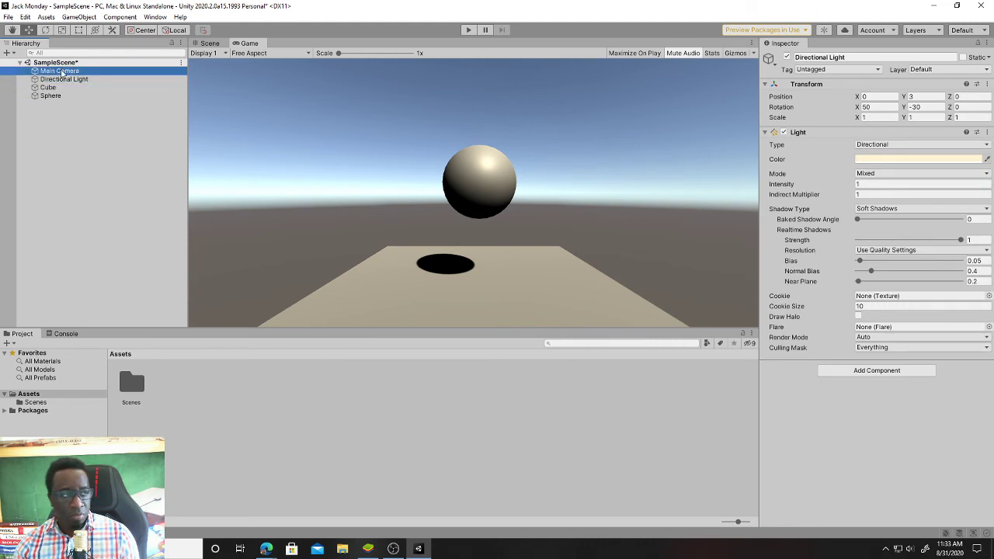
{"action": "left_click", "coordinate": [54, 96]}
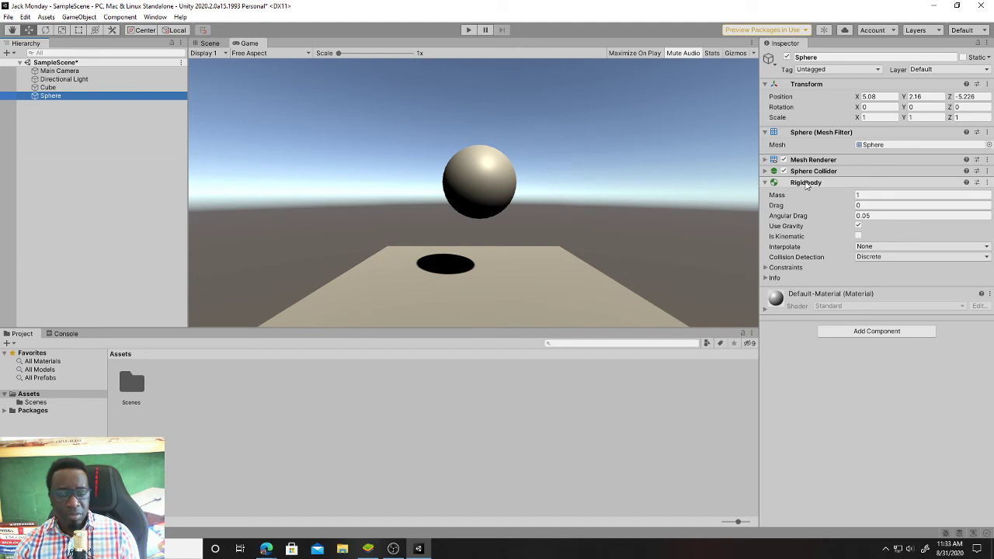
{"action": "left_click", "coordinate": [870, 332]}
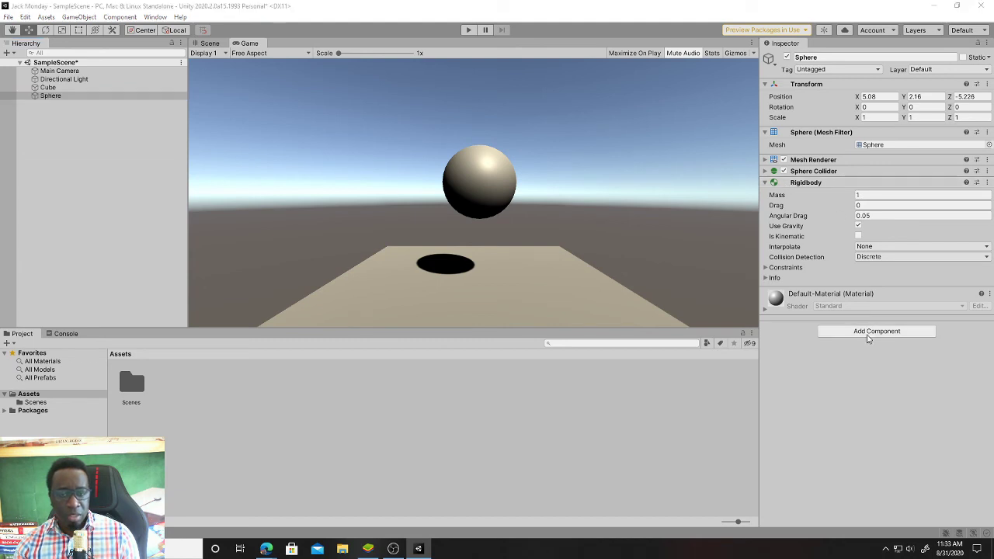
{"action": "left_click", "coordinate": [968, 382]}
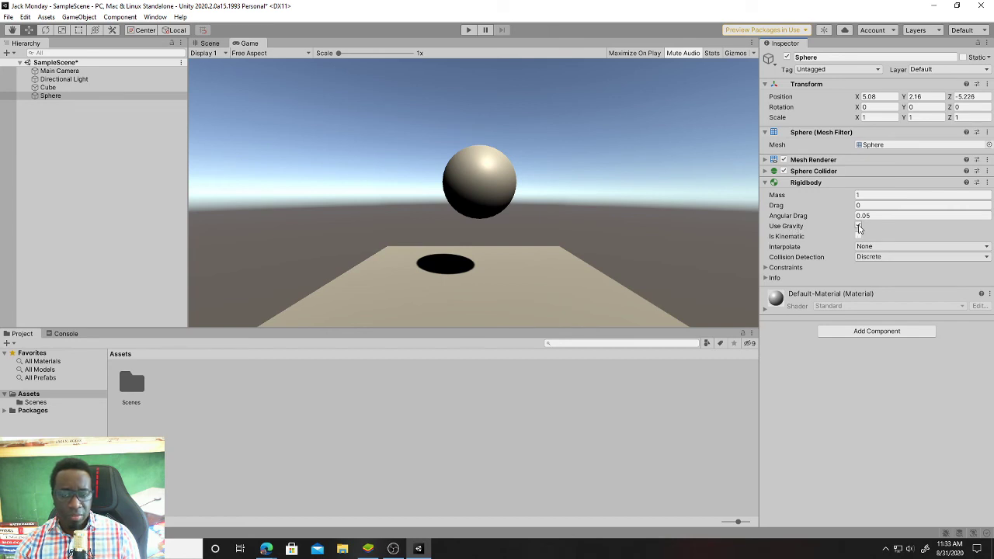
Examine the settings of the Sphere's Sphere Collider, Mesh Renderer and Rigidbody components.
{"action": "left_click", "coordinate": [764, 182]}
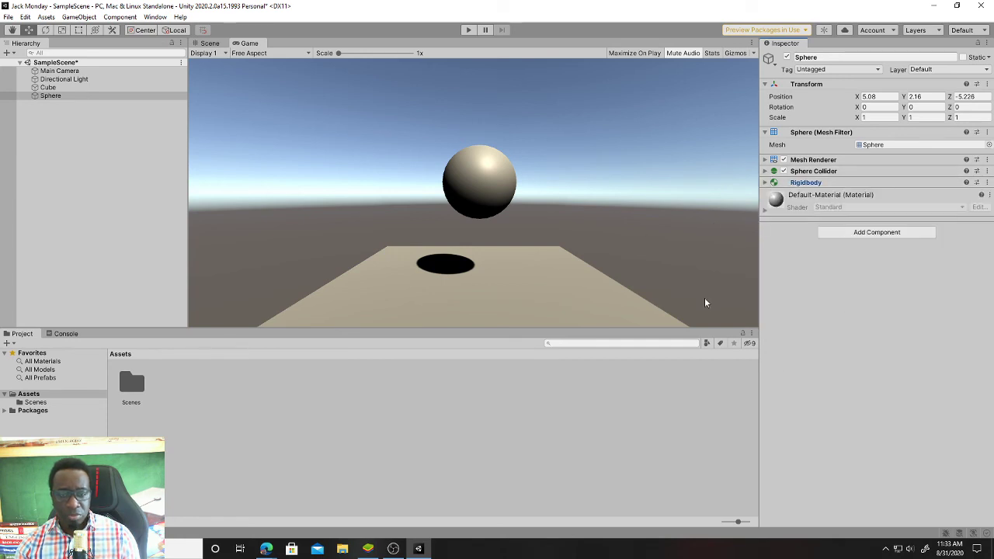
{"action": "left_click", "coordinate": [765, 171]}
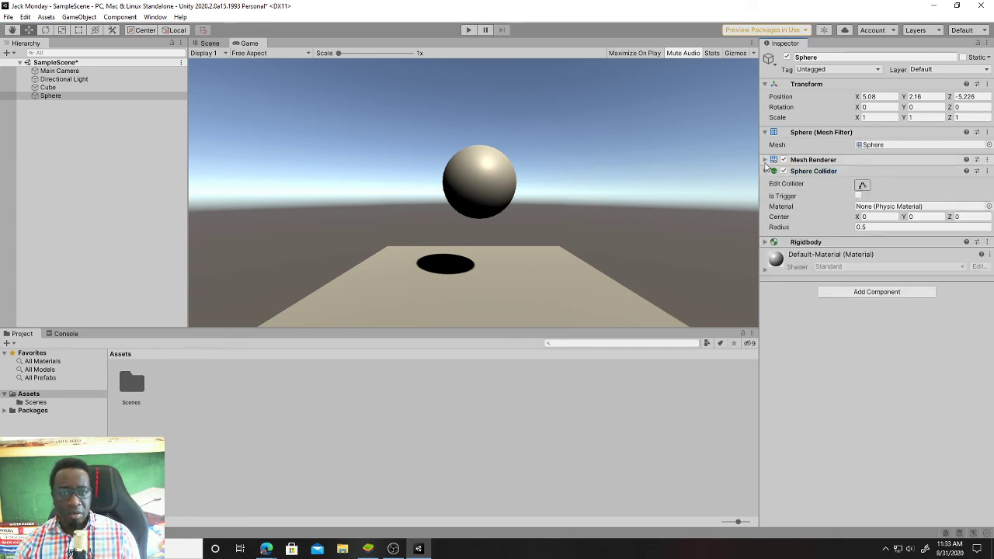
{"action": "left_click", "coordinate": [765, 160]}
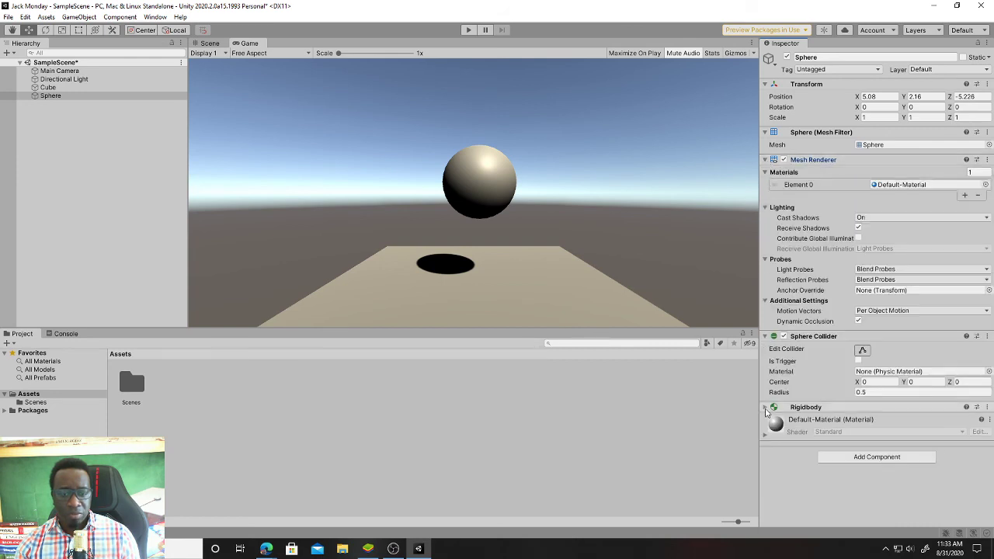
{"action": "left_click", "coordinate": [767, 406]}
{"action": "scroll", "coordinate": [870, 373], "scroll_direction": "down", "scroll_amount": 1}
{"action": "scroll", "coordinate": [870, 359], "scroll_direction": "up", "scroll_amount": 1}
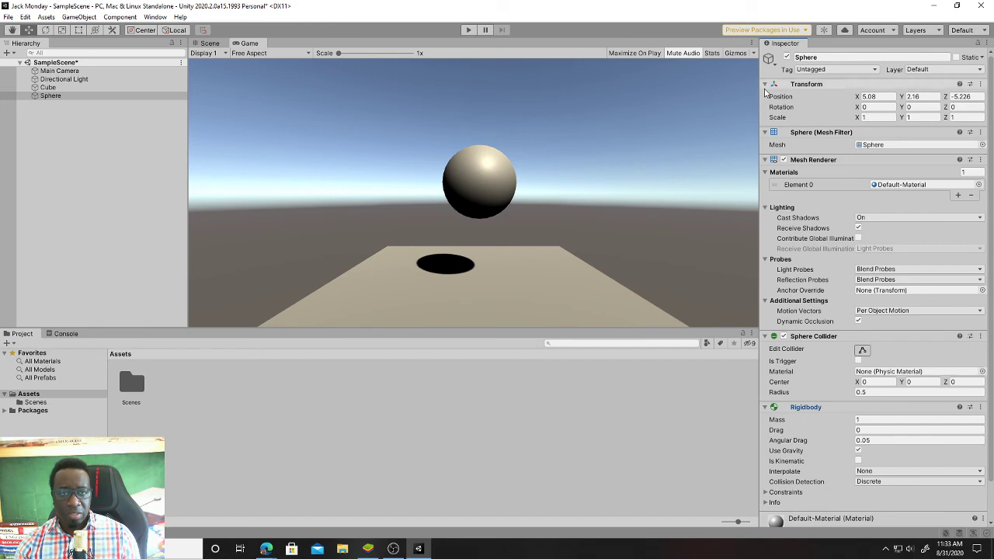
Collapse all of the Sphere's components except Rigidbody, and examine the Rigidbody's Constraints and Info settings.
{"action": "left_click", "coordinate": [766, 84]}
{"action": "left_click", "coordinate": [766, 94]}
{"action": "left_click", "coordinate": [766, 106]}
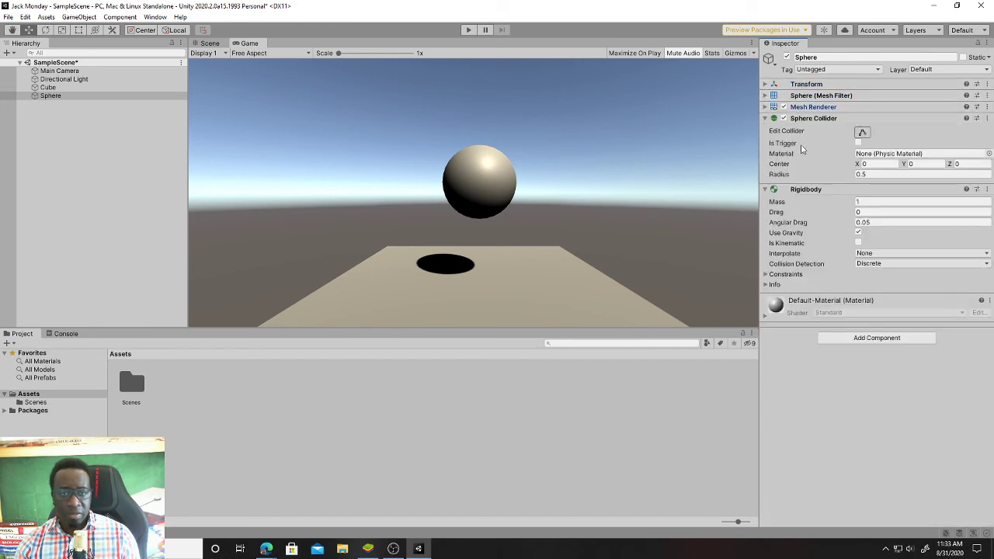
{"action": "left_click", "coordinate": [766, 119]}
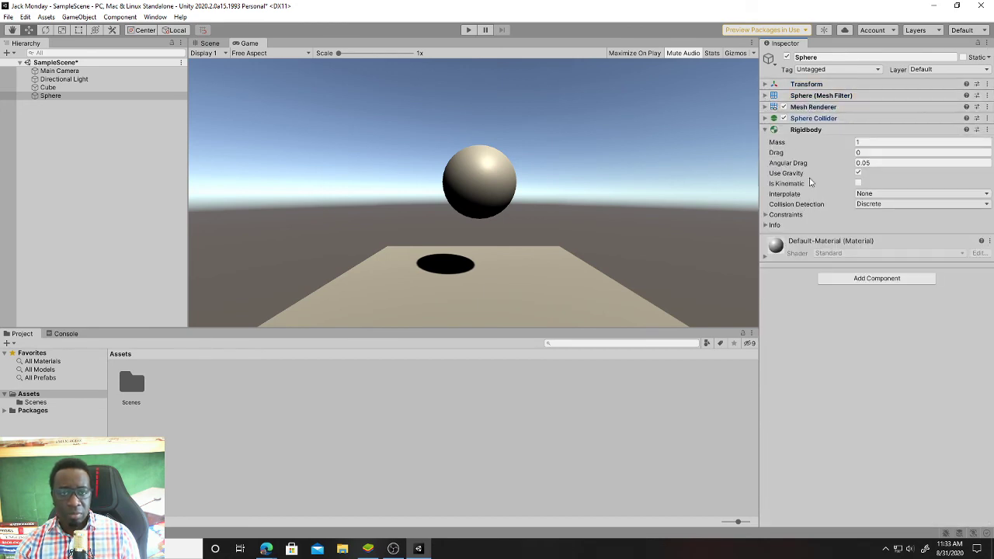
{"action": "left_click", "coordinate": [766, 215]}
{"action": "left_click", "coordinate": [766, 247]}
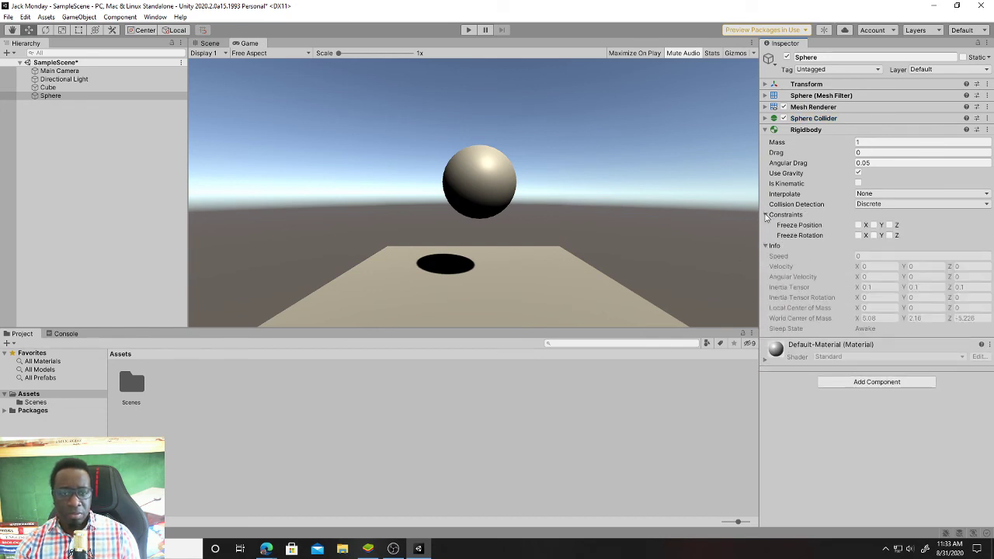
{"action": "left_click", "coordinate": [766, 216]}
{"action": "left_click", "coordinate": [766, 225]}
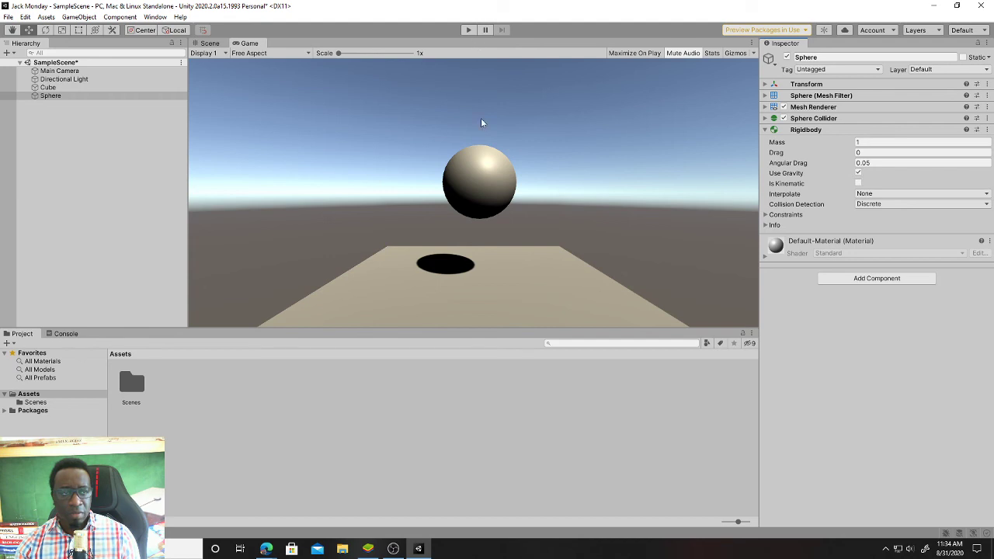
Raise the sphere freehand along Y to the upper edge of the camera's view and check the framing in the game view.
{"action": "left_click", "coordinate": [208, 43]}
{"action": "scroll", "coordinate": [472, 181], "scroll_direction": "down", "scroll_amount": 5}
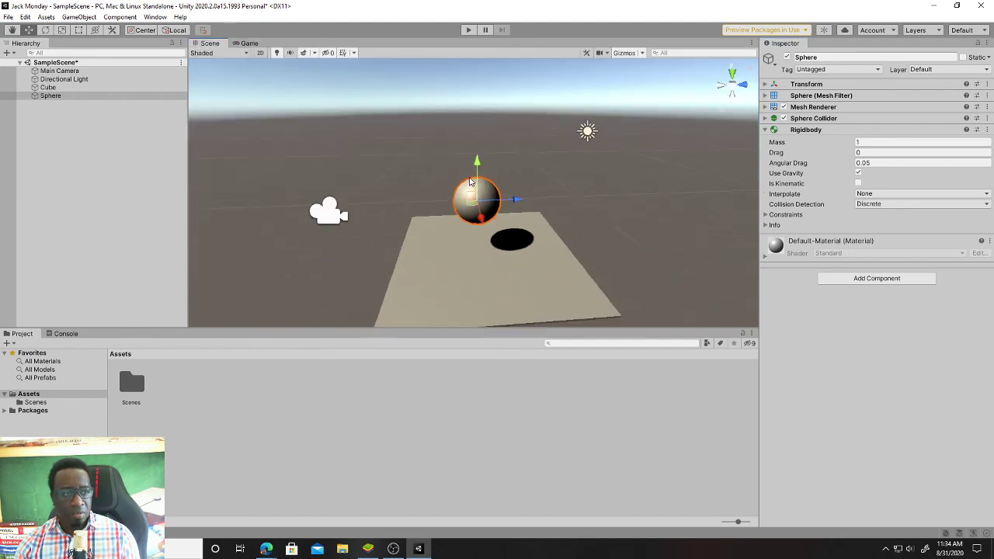
{"action": "left_click_drag", "start_coordinate": [475, 166], "coordinate": [477, 113]}
{"action": "left_click", "coordinate": [249, 43]}
Test the sphere's gravity over the platform by running the scene in Play mode, and exit Play mode.
{"action": "left_click", "coordinate": [210, 43]}
{"action": "left_click", "coordinate": [250, 43]}
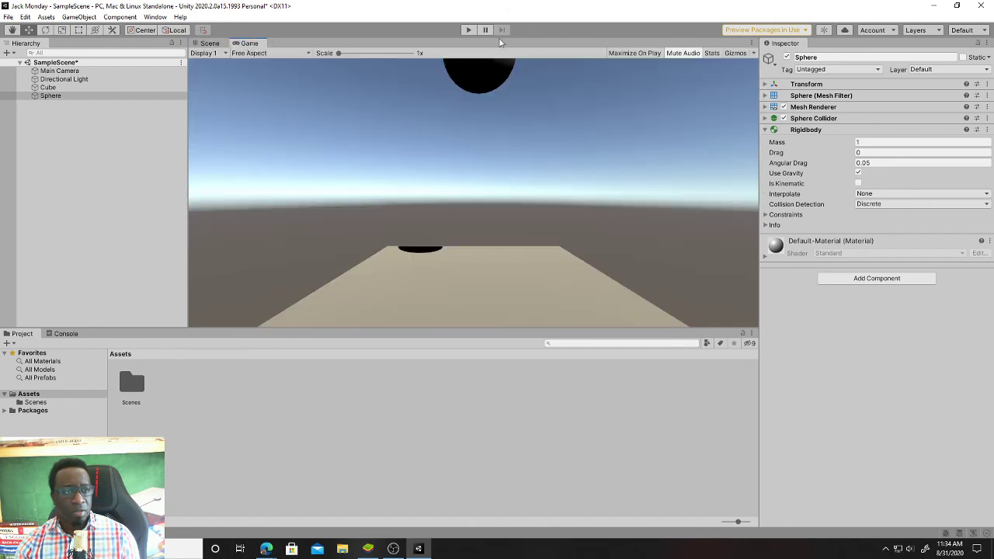
{"action": "left_click", "coordinate": [470, 30]}
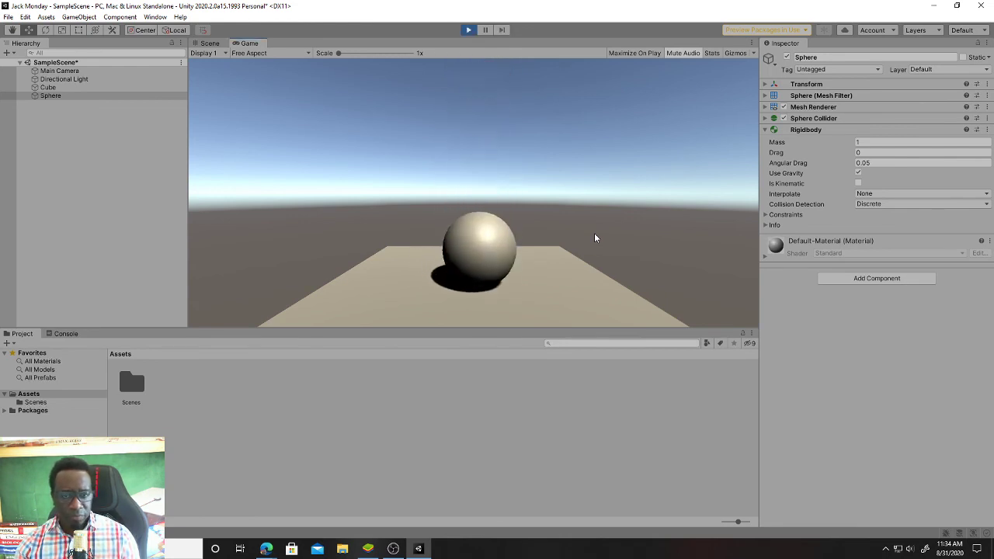
{"action": "left_click", "coordinate": [470, 30]}
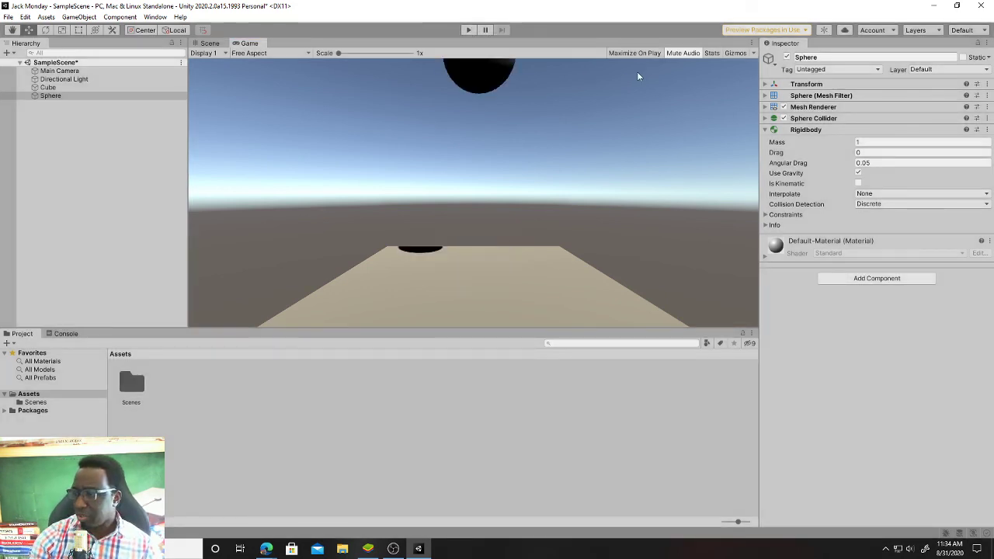